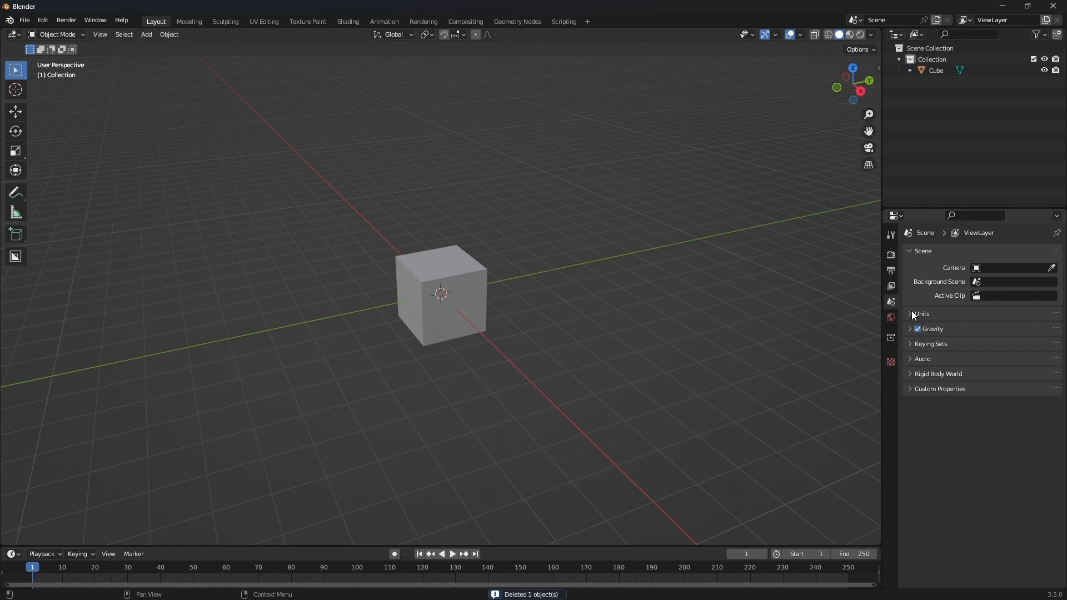
Set the scene's length unit to Centimeters
left_click(916, 315)
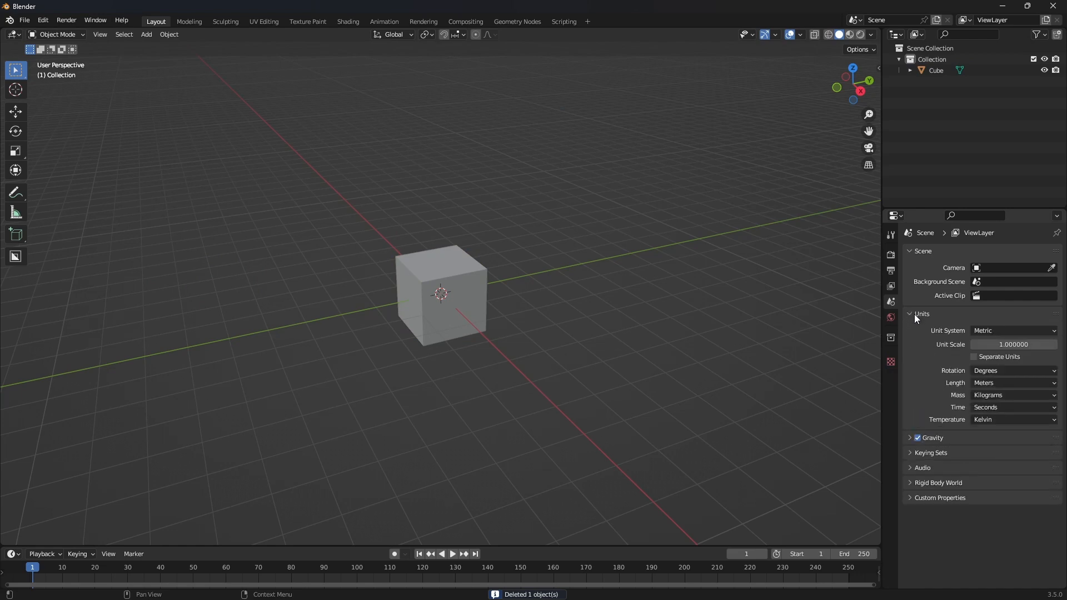
left_click(993, 382)
left_click(993, 432)
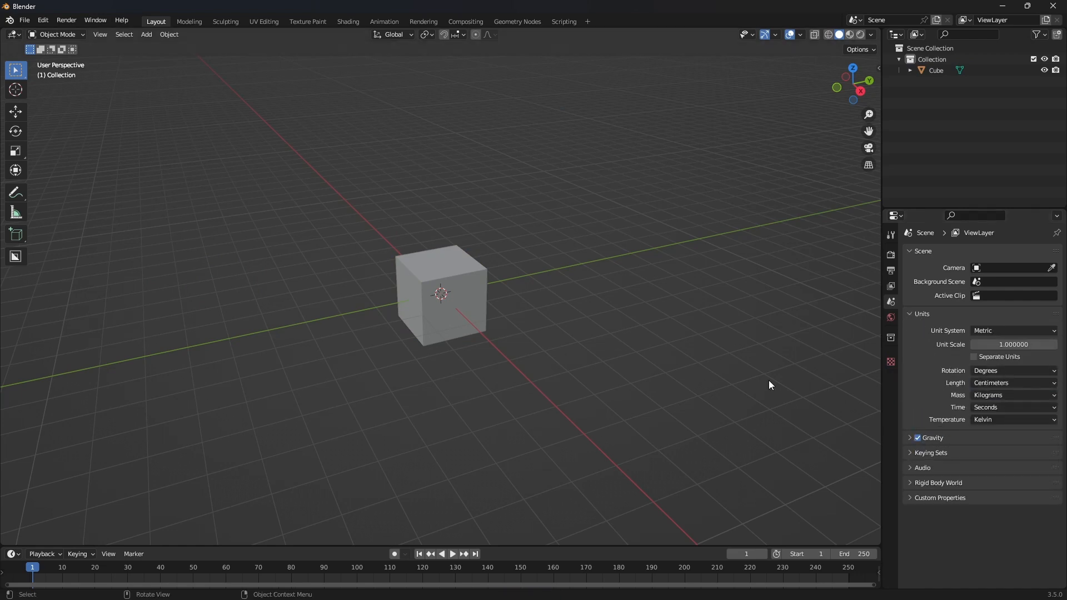
Import STLHARDWAREPARTSdotCOM_Hook1.STL from the files folder inside Blender Demo on the Desktop
left_click(25, 21)
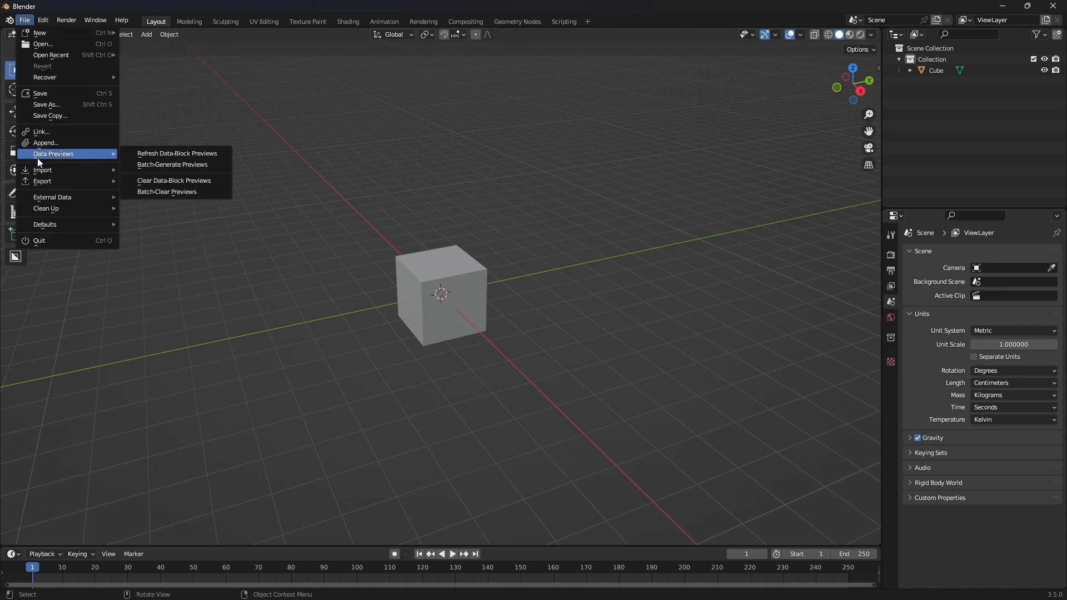
mouse_move(41, 170)
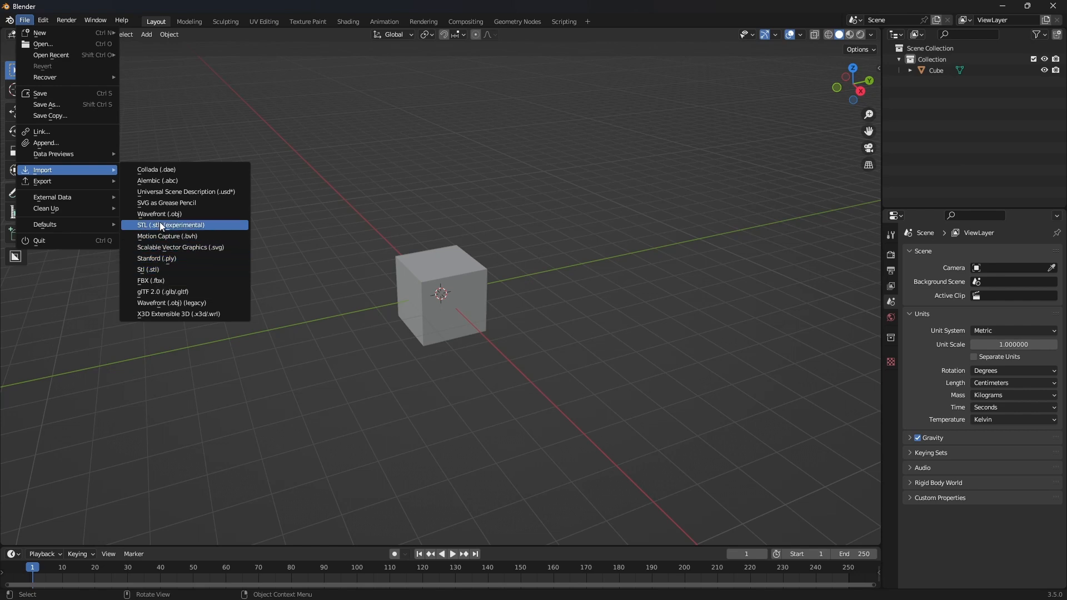
left_click(151, 272)
left_click(284, 394)
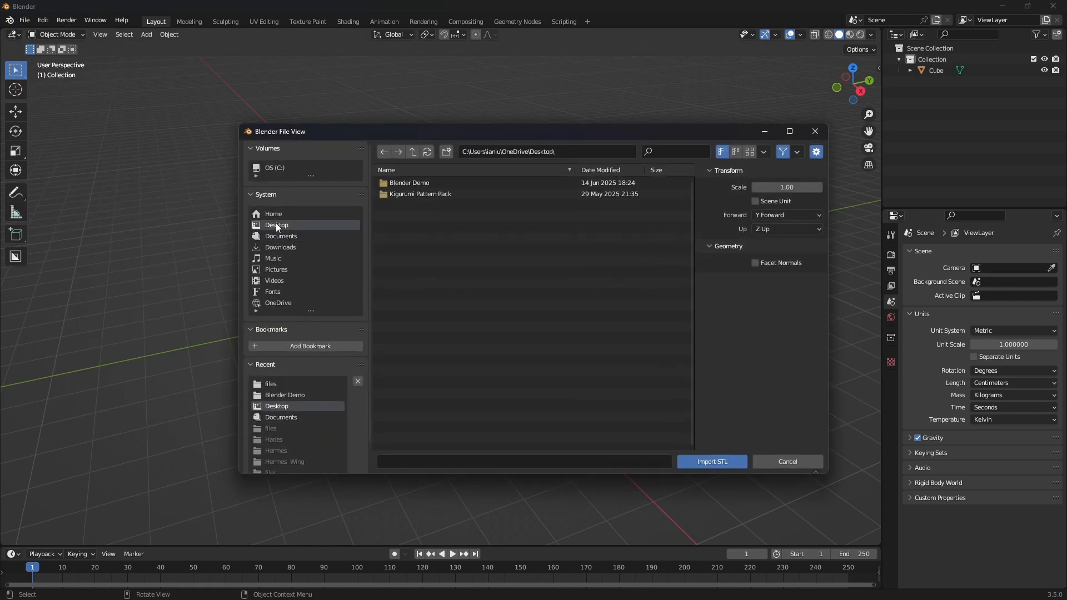
double_click(411, 182)
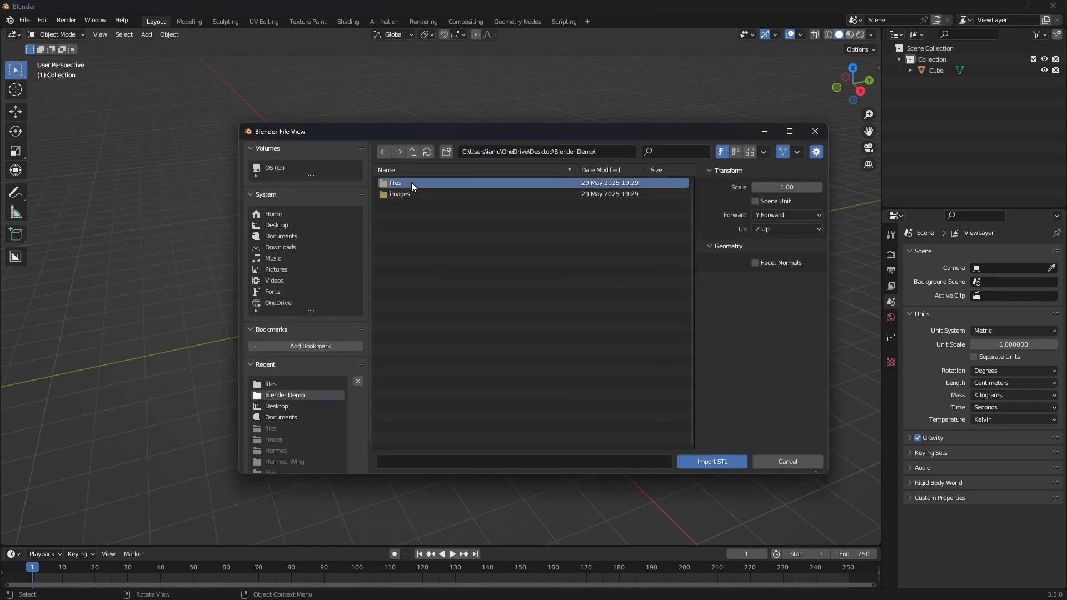
left_click(420, 193)
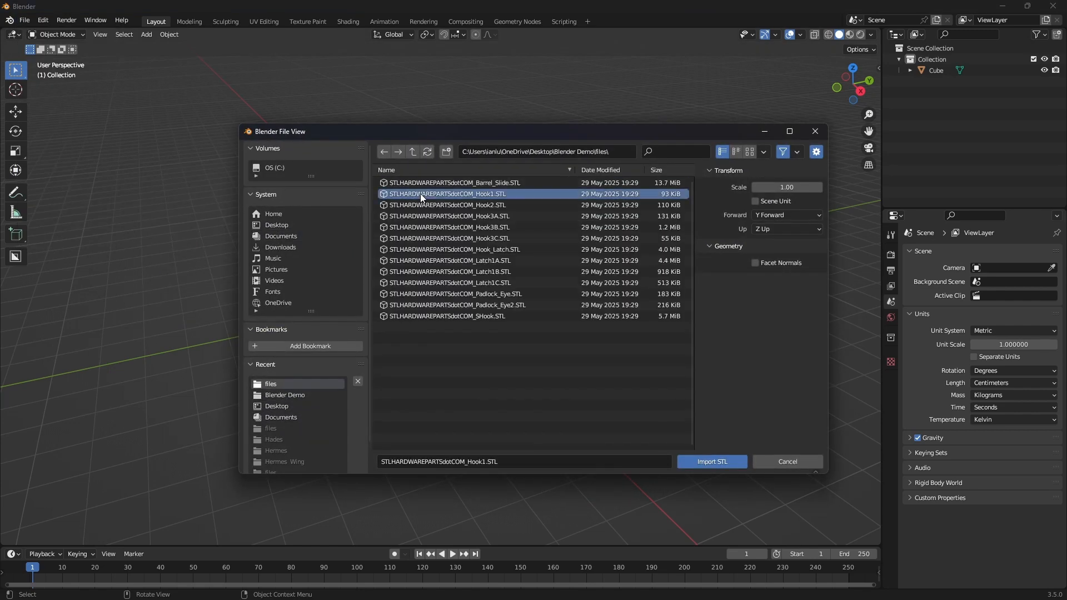
left_click(705, 459)
scroll(742, 263, "down", 6)
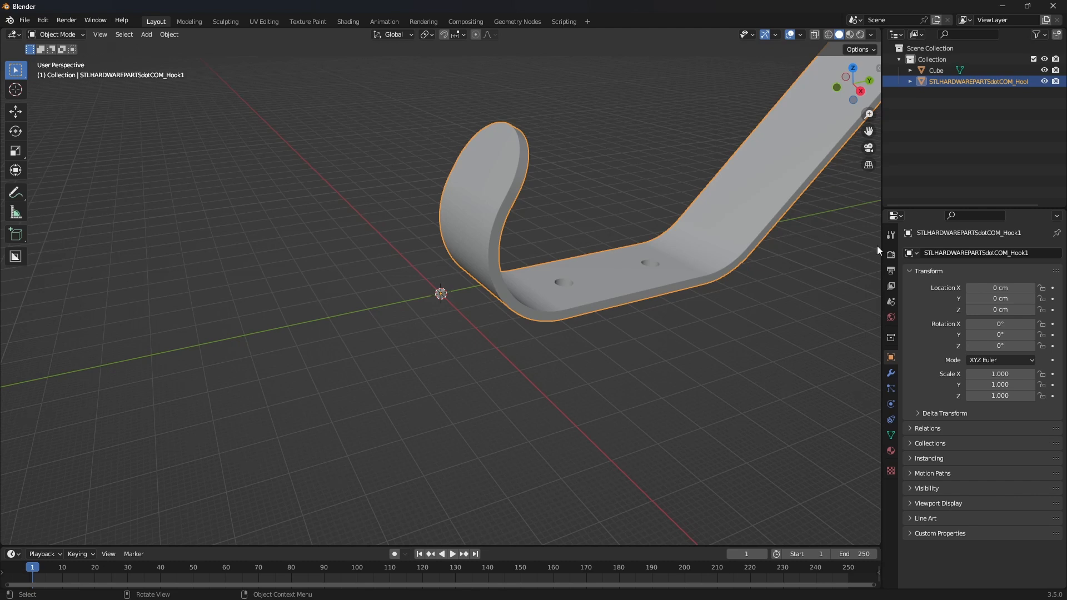
Set the imported hook's X, Y and Z scale to 0.01
left_click(878, 66)
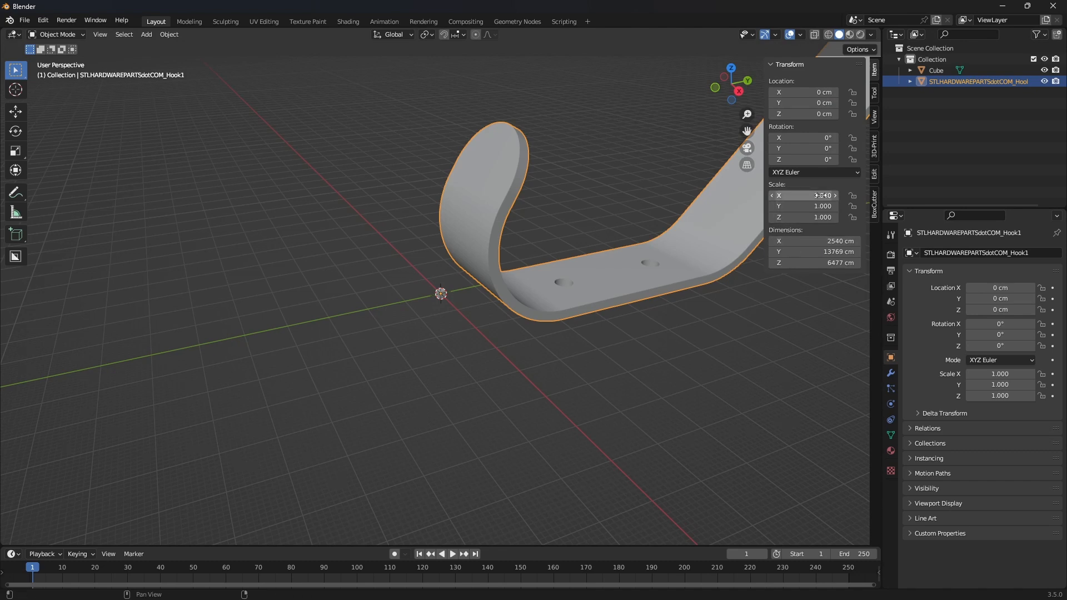
left_click(822, 196)
key("BackSpace")
type(".01")
key("Return")
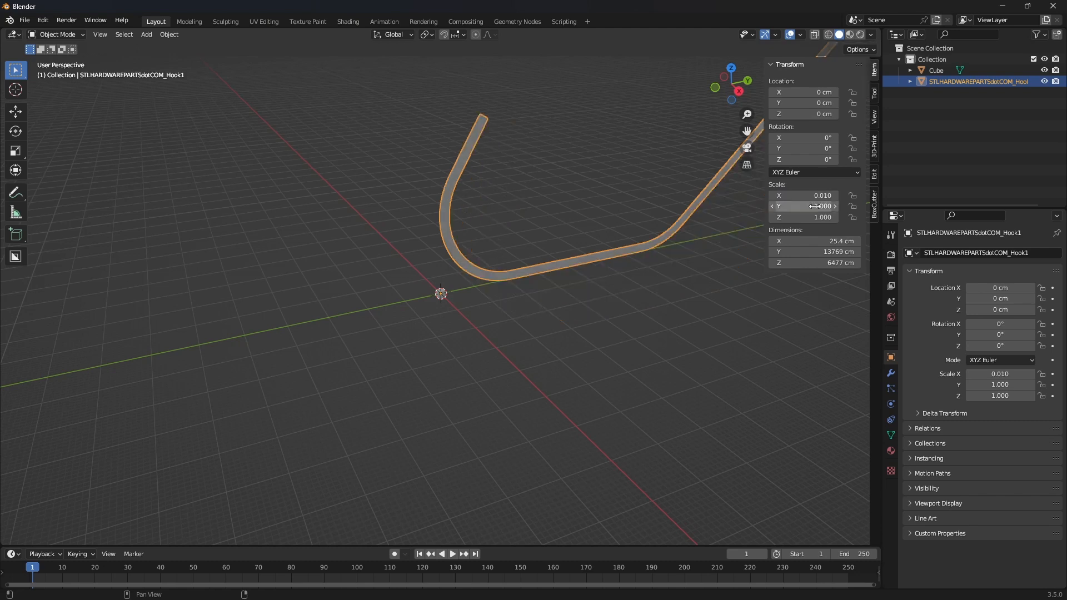
left_click(815, 206)
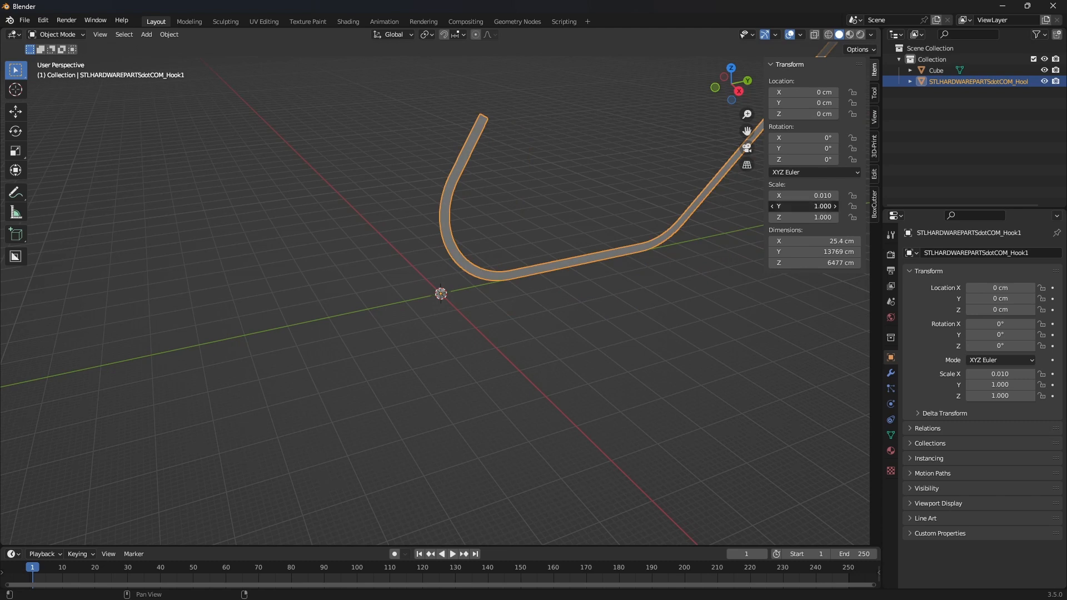
key("BackSpace")
type(".01")
key("Return")
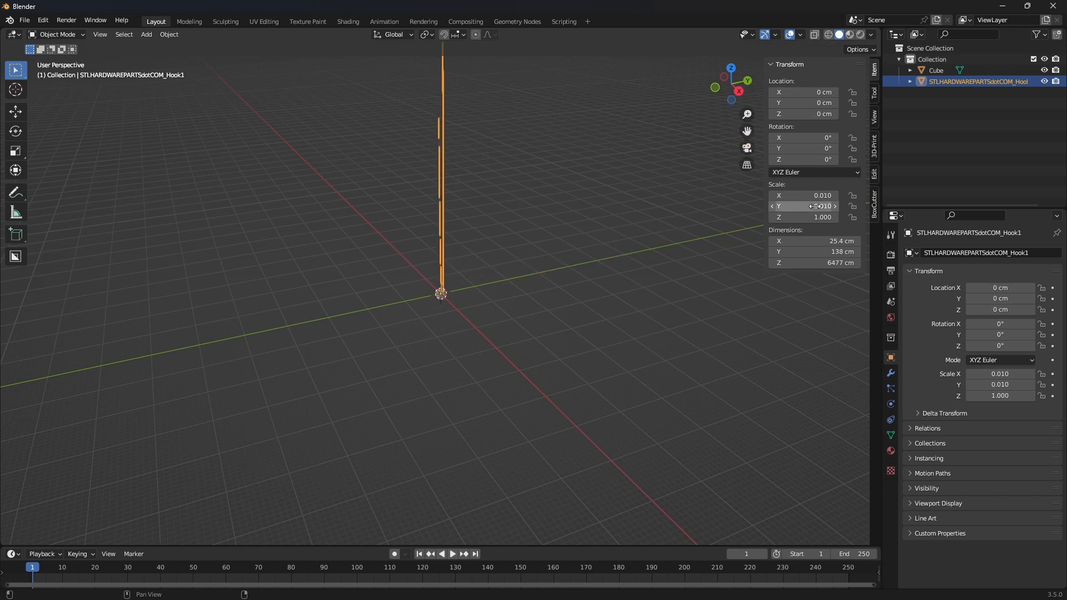
left_click(819, 219)
key("BackSpace")
type(".01")
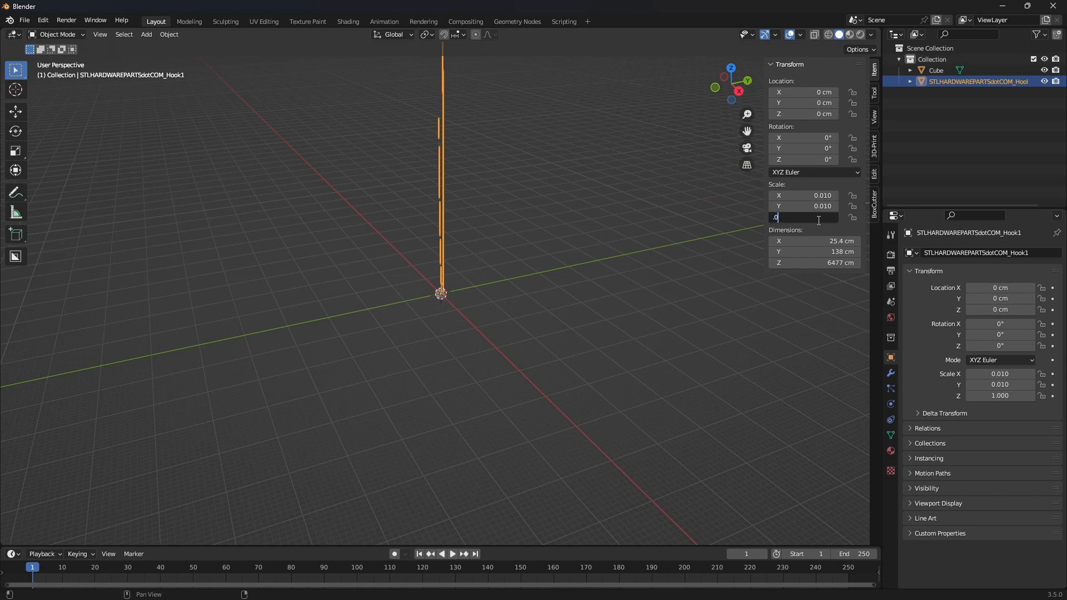
key("Return")
scroll(392, 294, "up", 10)
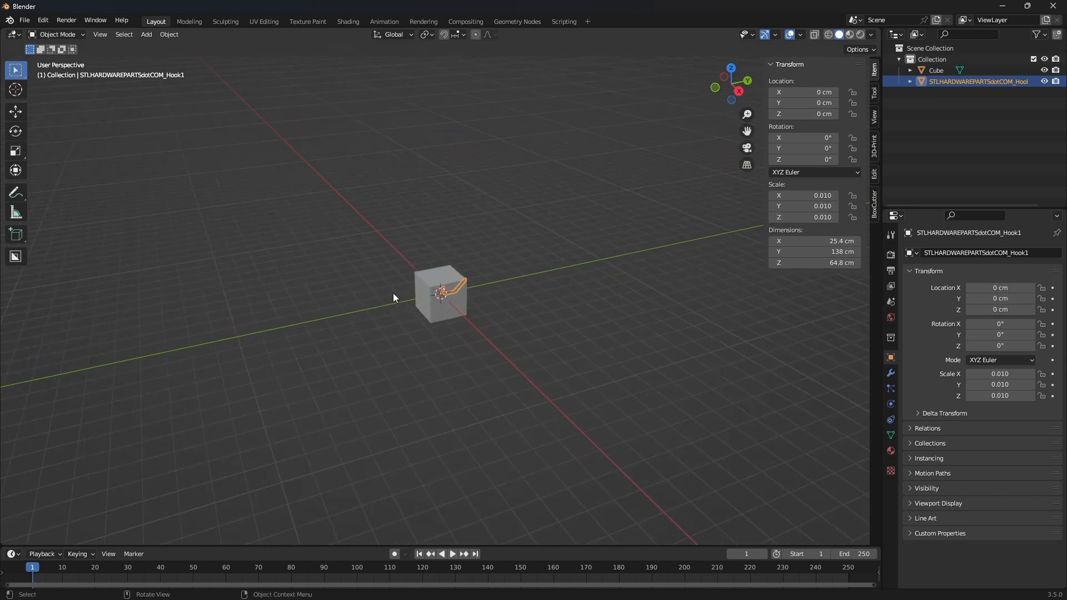
Move the cube along the negative Y axis until it is well clear of the hook
left_click(443, 310)
scroll(533, 262, "down", 3)
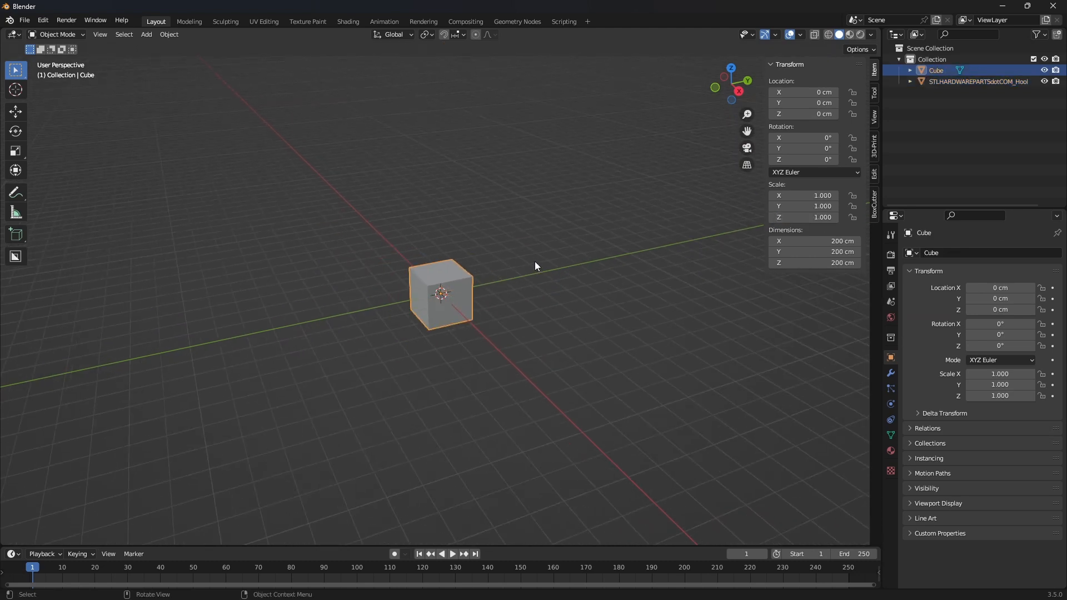
middle_click_drag(535, 261, 465, 284)
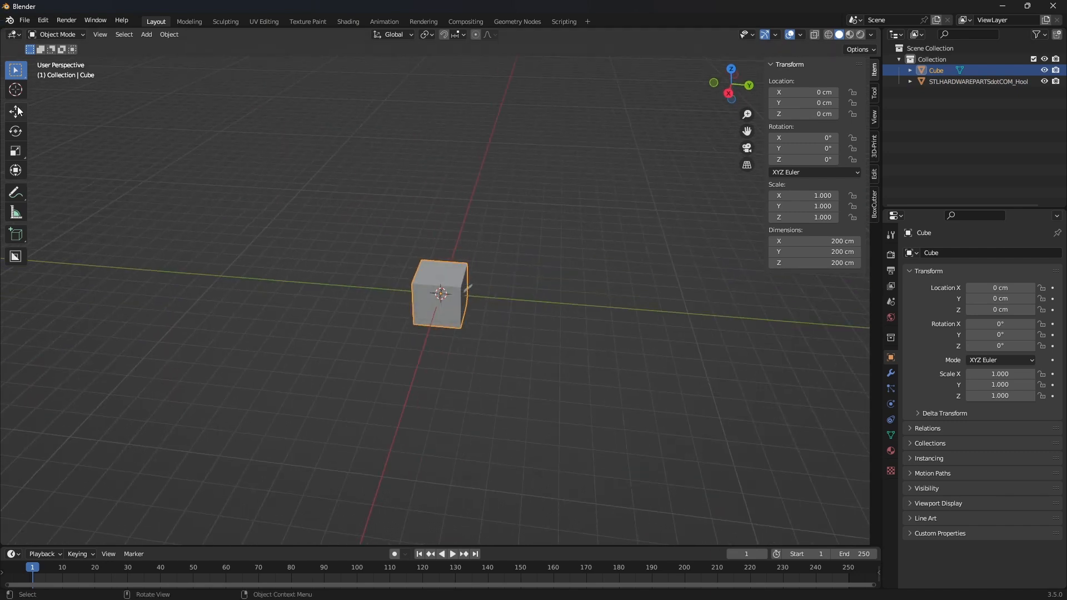
left_click(16, 111)
left_click_drag(478, 295, 295, 283)
Move the hook along the Y axis to about 5.56 cm
left_click(453, 295)
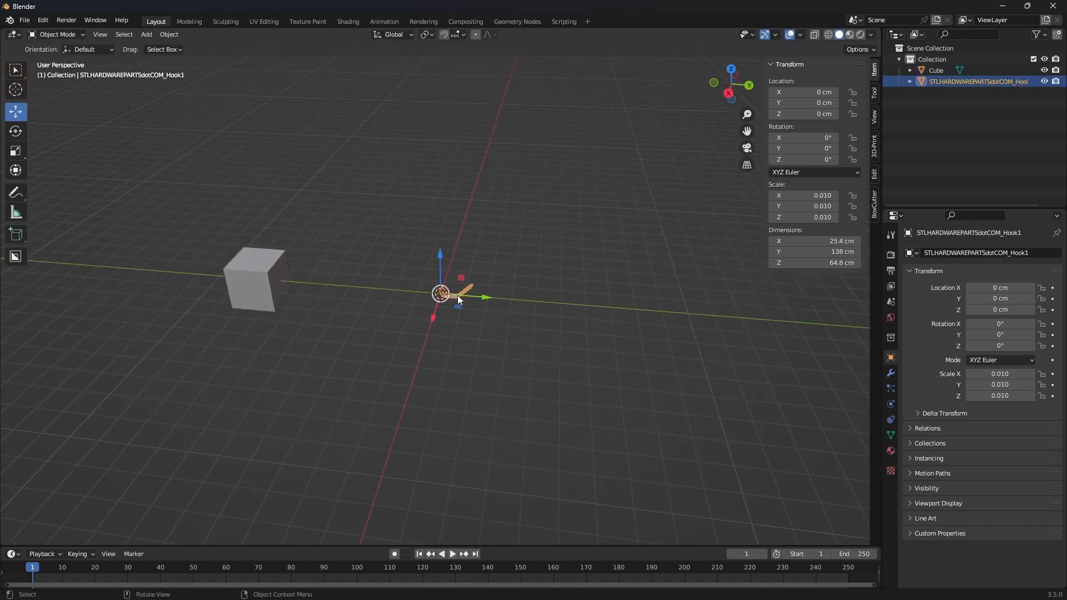
scroll(442, 312, "up", 8)
middle_click_drag(501, 316, 572, 296)
scroll(474, 301, "down", 2)
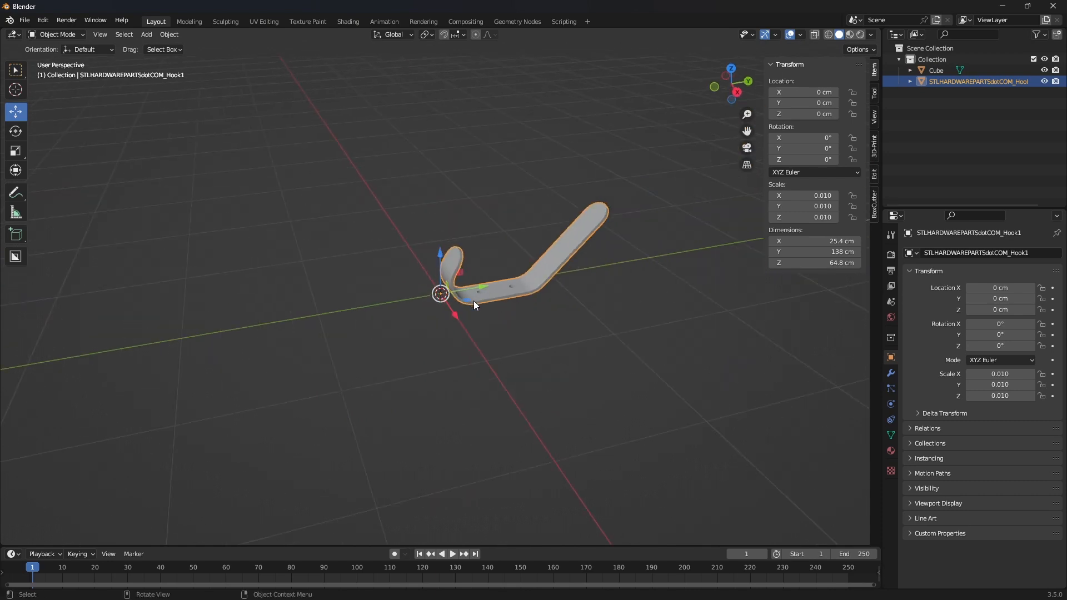
left_click_drag(472, 284, 579, 304)
mouse_move(579, 304)
middle_mouse_down()
mouse_move(612, 300)
mouse_move(460, 286)
mouse_move(581, 304)
middle_mouse_up()
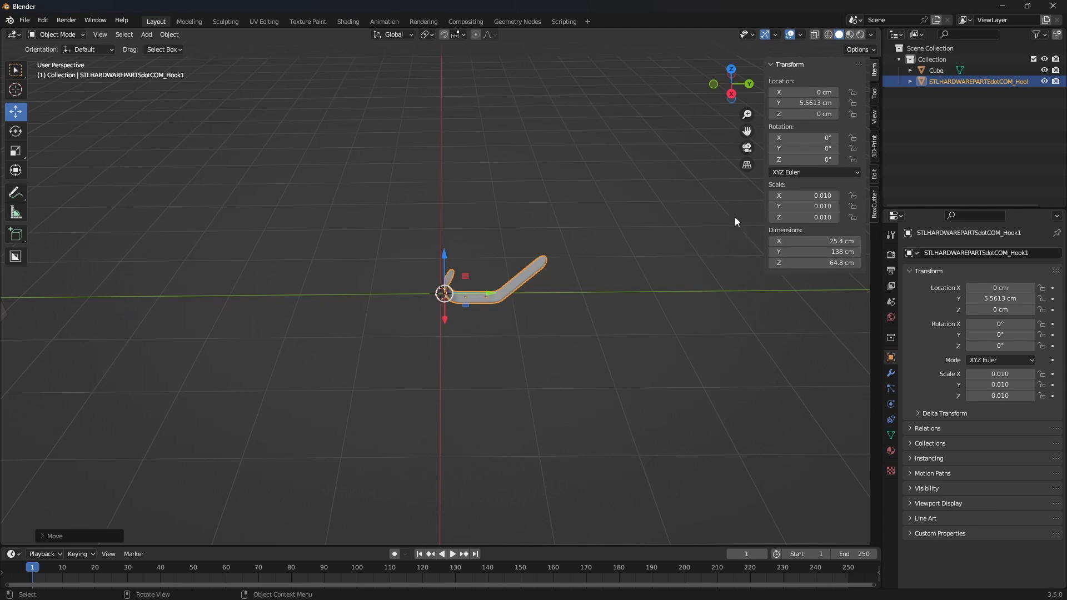
Apply all transforms to the hook
left_click(170, 35)
mouse_move(186, 46)
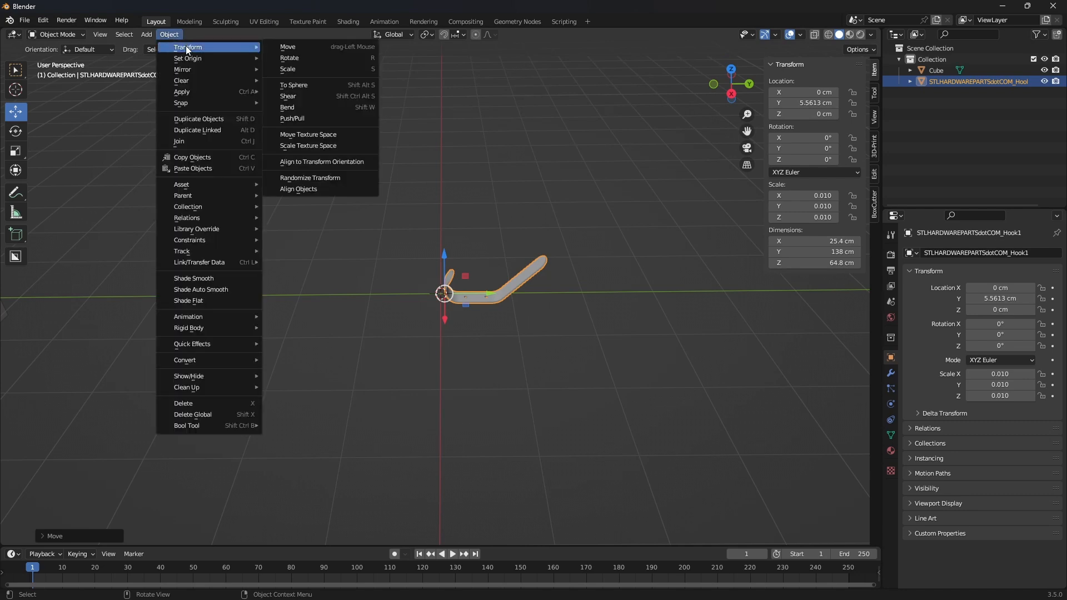
mouse_move(188, 93)
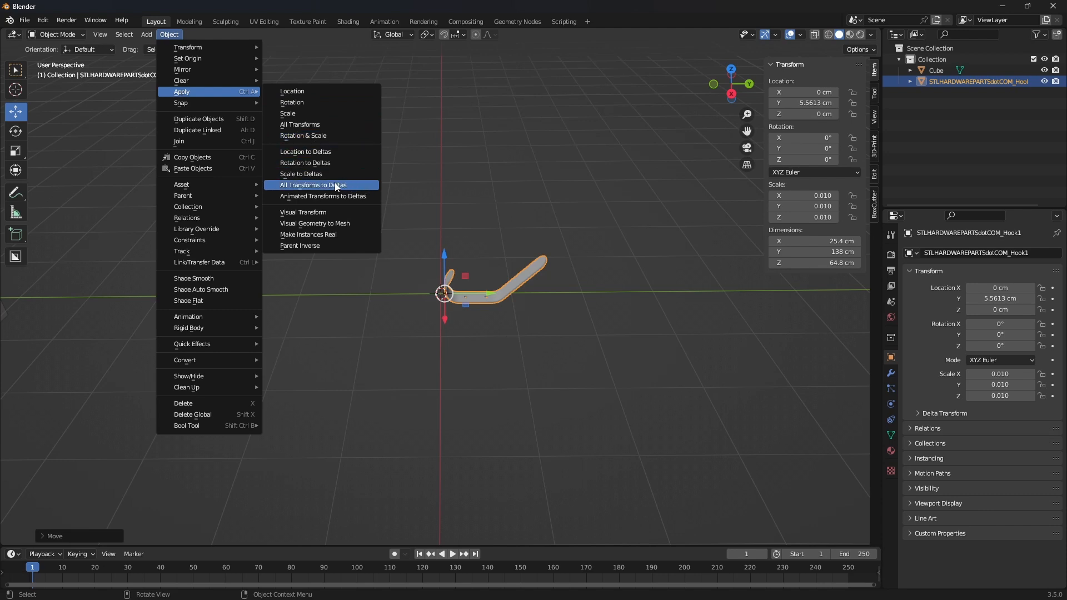
left_click(310, 127)
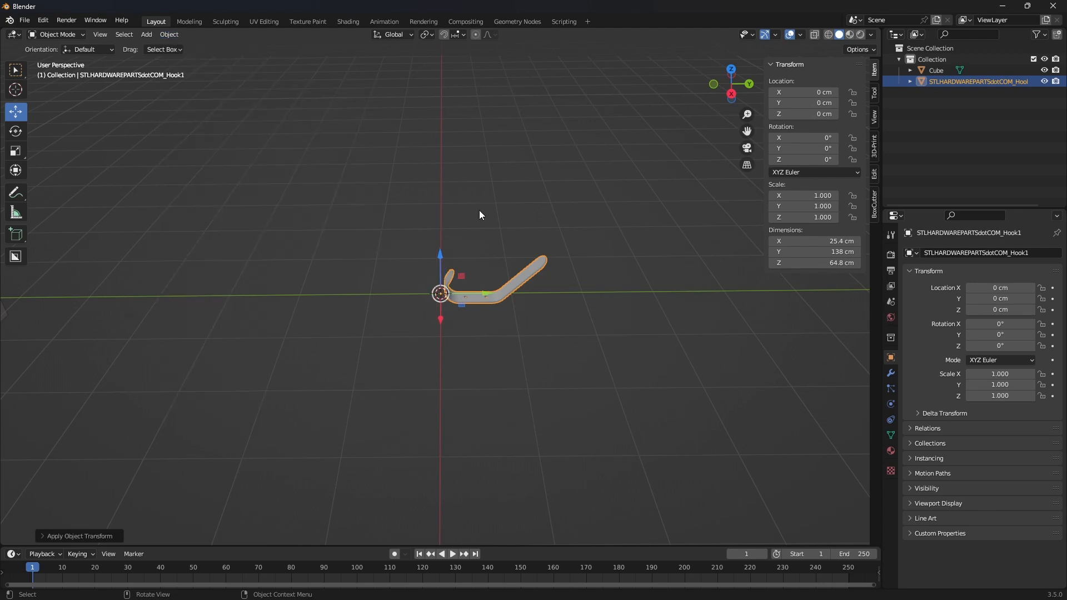
Copy the hook and paste a duplicate of it in the same place
scroll(515, 241, "up", 6)
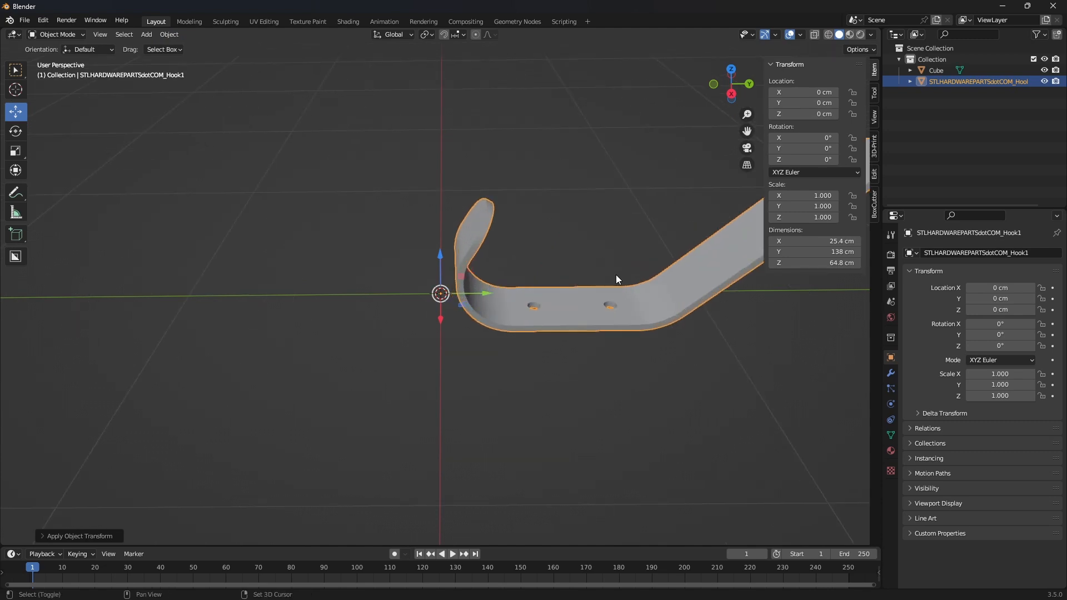
middle_click_drag(553, 277, 502, 245)
scroll(501, 244, "down", 5)
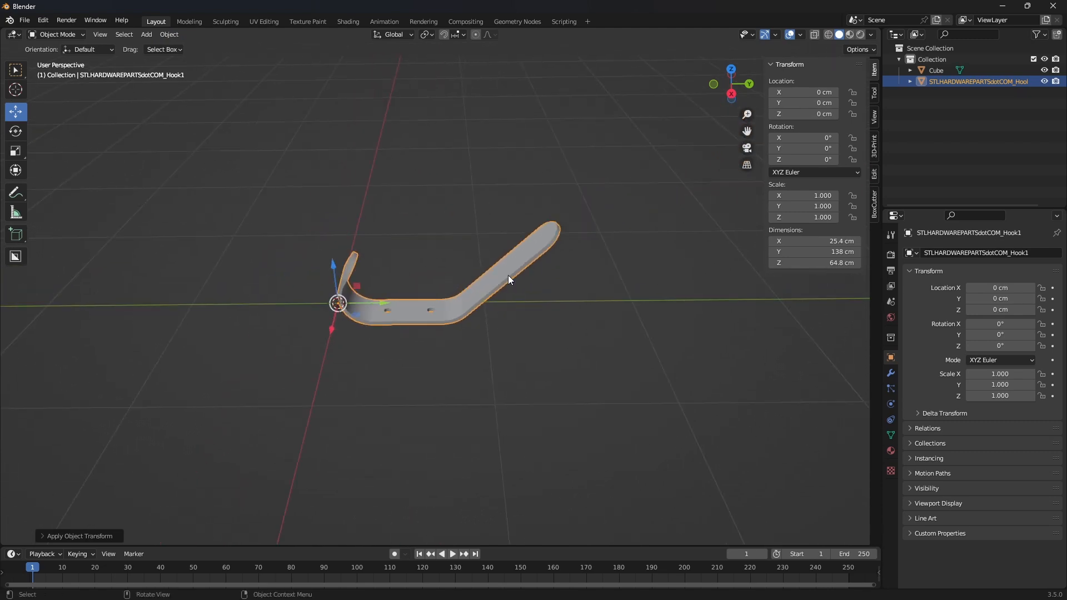
key("ctrl+c")
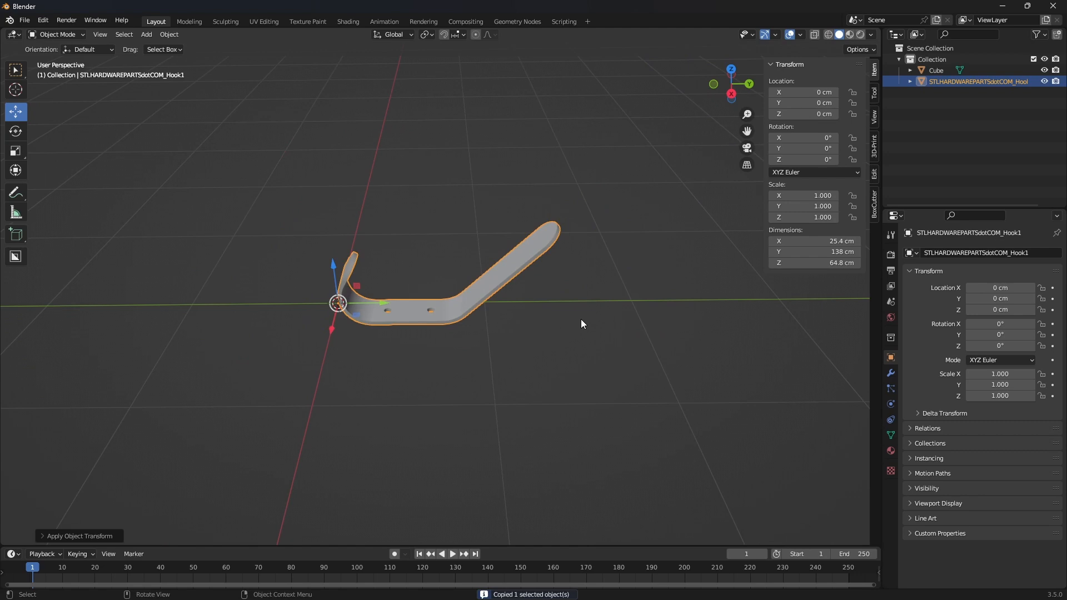
key("ctrl+v")
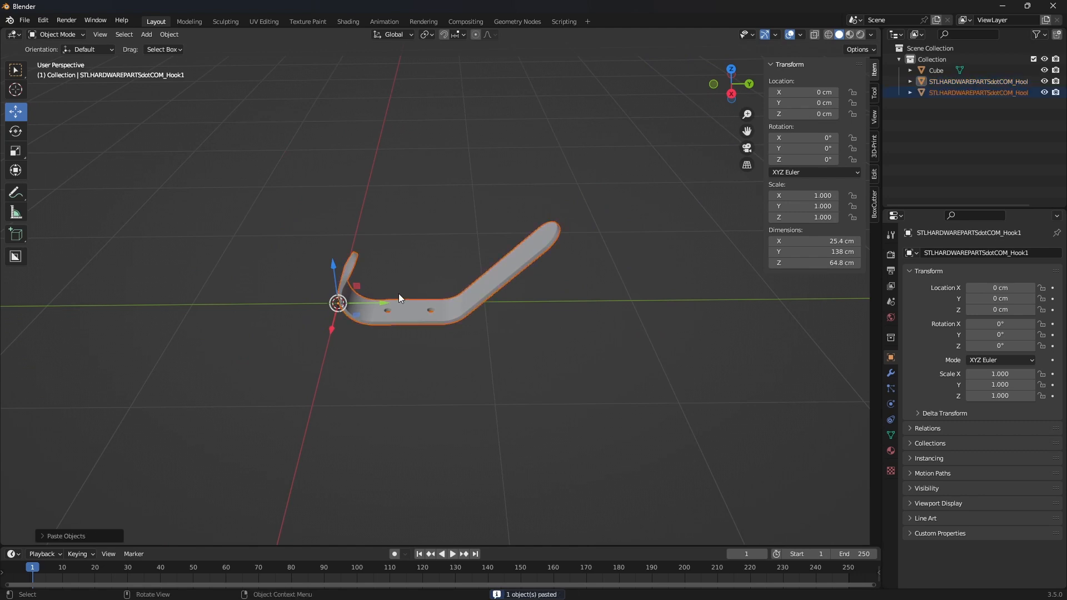
Shift the pasted hook along the positive Y axis so its flat base partly overlaps the original's
left_click_drag(371, 301, 406, 300)
scroll(438, 311, "up", 5)
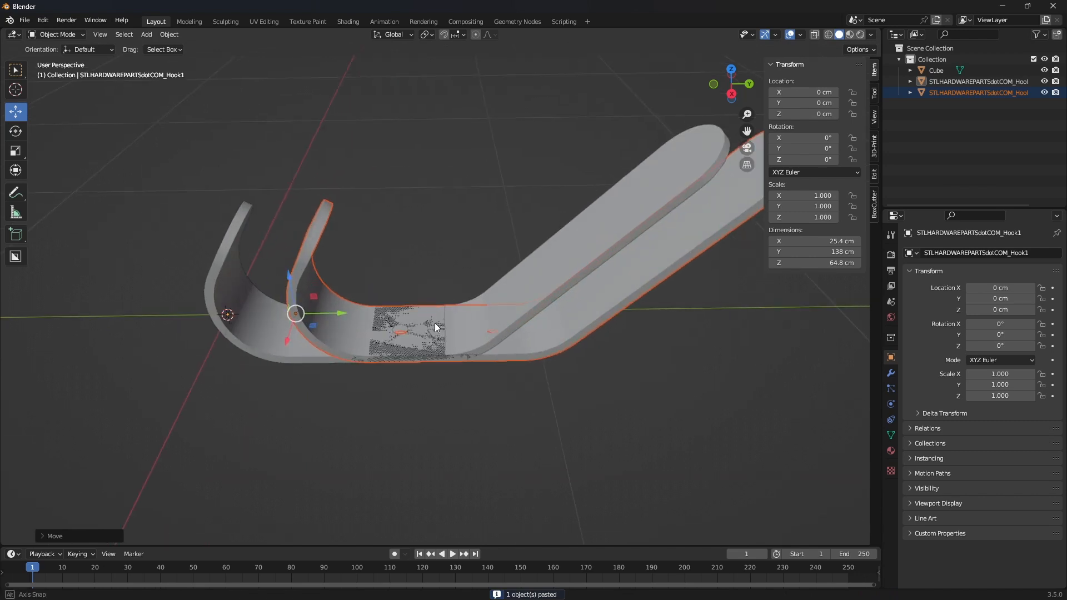
middle_click_drag(435, 323, 452, 350)
mouse_move(353, 328)
left_mouse_down()
mouse_move(387, 326)
mouse_move(334, 329)
mouse_move(367, 329)
left_mouse_up()
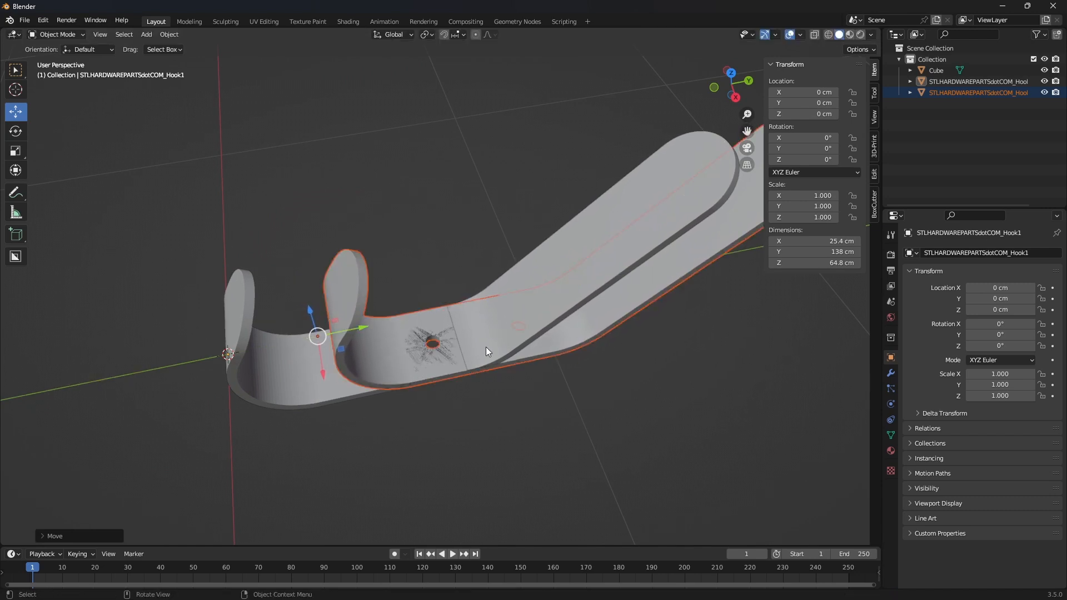
mouse_move(568, 382)
middle_mouse_down()
mouse_move(544, 302)
mouse_move(573, 378)
mouse_move(598, 329)
mouse_move(581, 174)
mouse_move(604, 312)
mouse_move(602, 326)
mouse_move(550, 310)
mouse_move(571, 363)
middle_mouse_up()
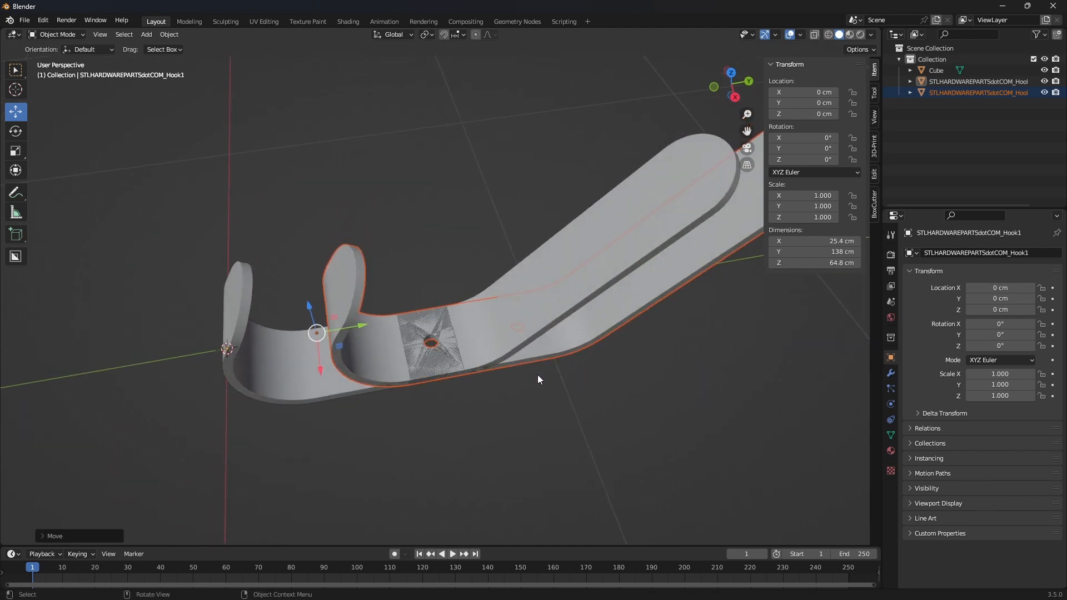
left_click(171, 34)
mouse_move(176, 47)
middle_click_drag(551, 313, 473, 131)
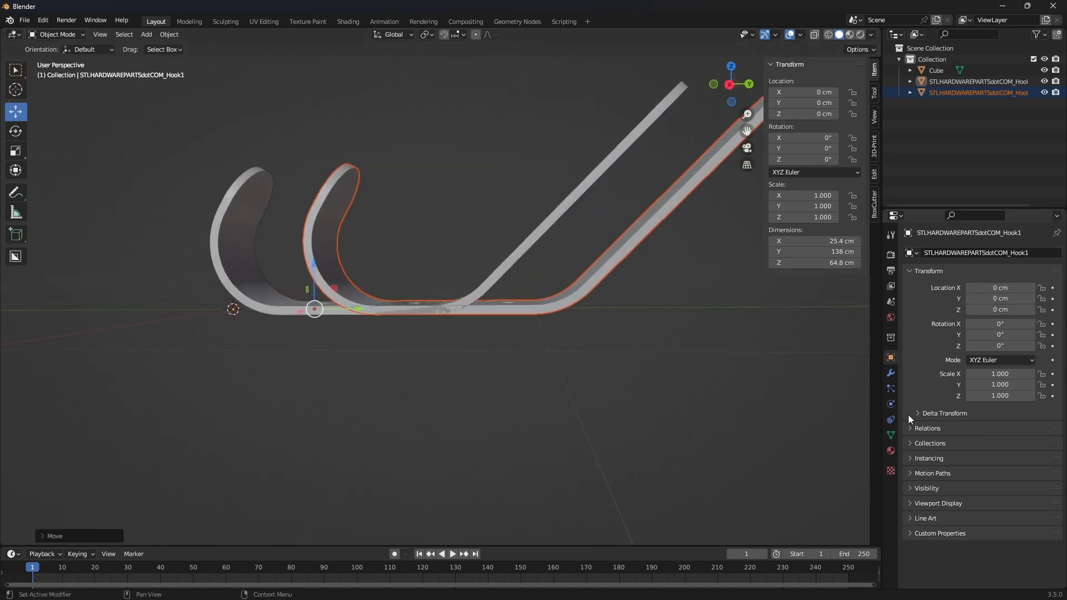
Add a Boolean modifier to the original hook, set to Union with the shifted copy as its operand object
left_click(891, 373)
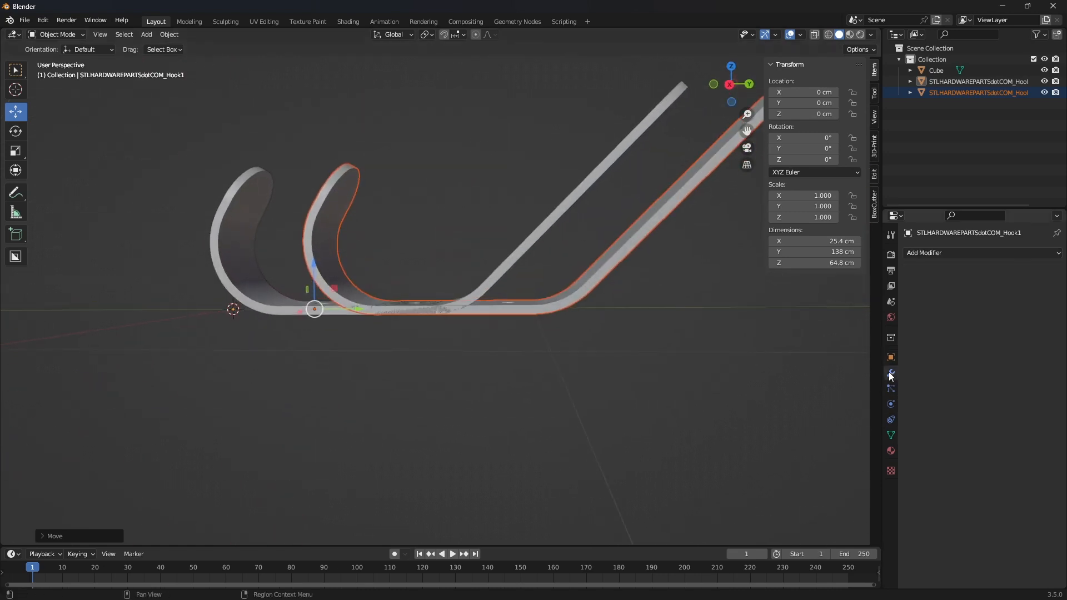
left_click(1059, 255)
left_click(856, 307)
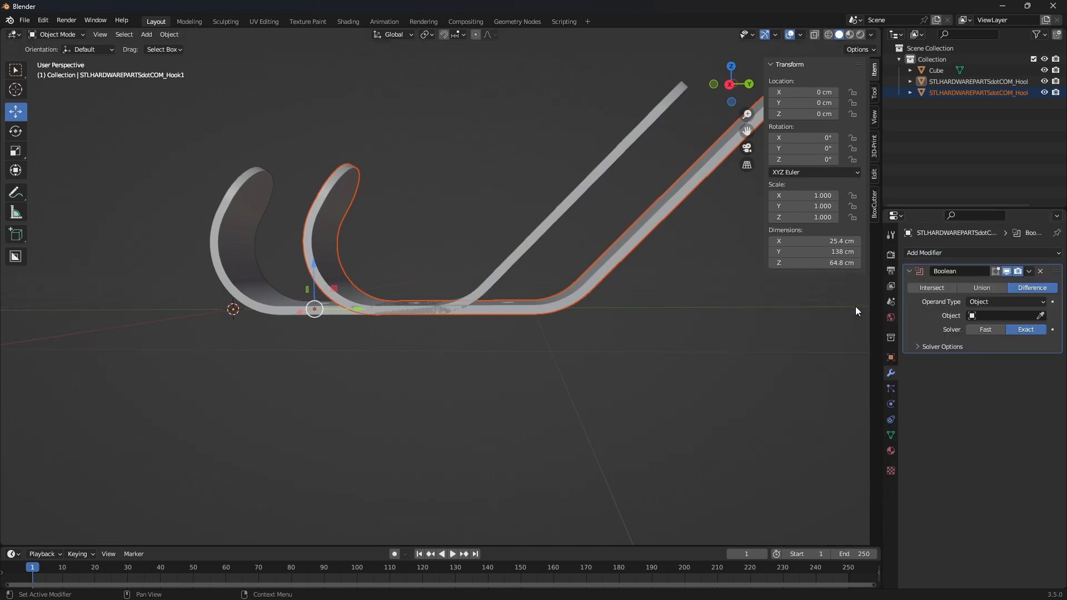
left_click(232, 288)
middle_click_drag(526, 351, 682, 424)
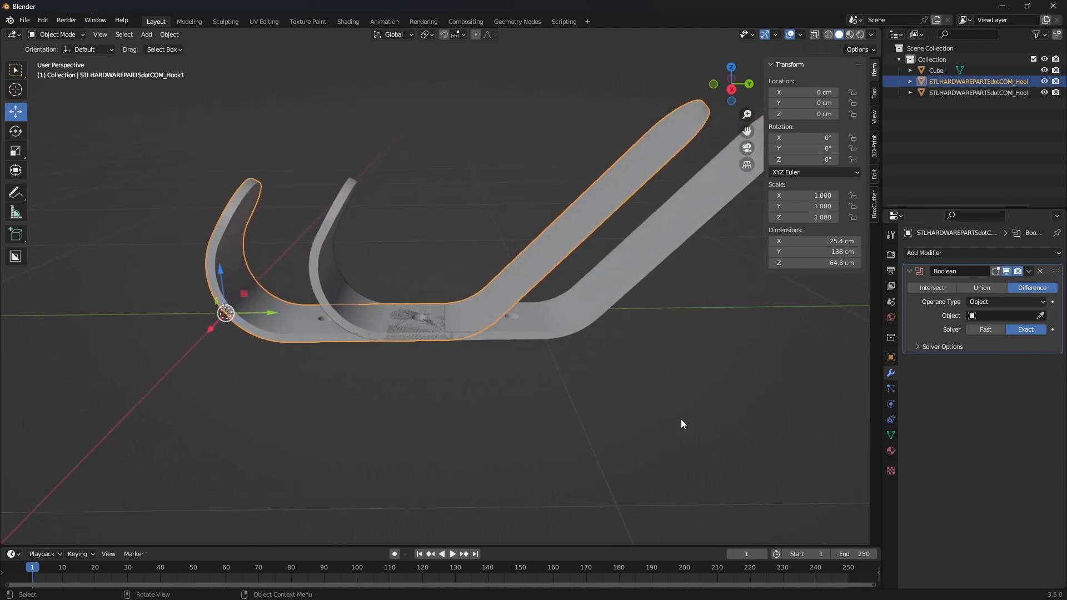
left_click(980, 287)
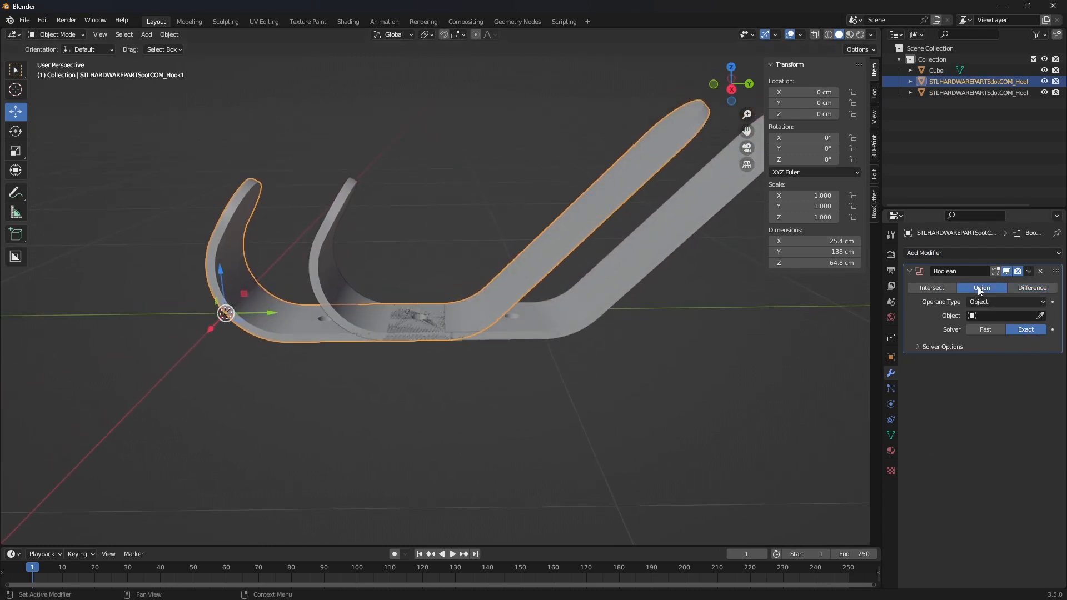
left_click(1041, 314)
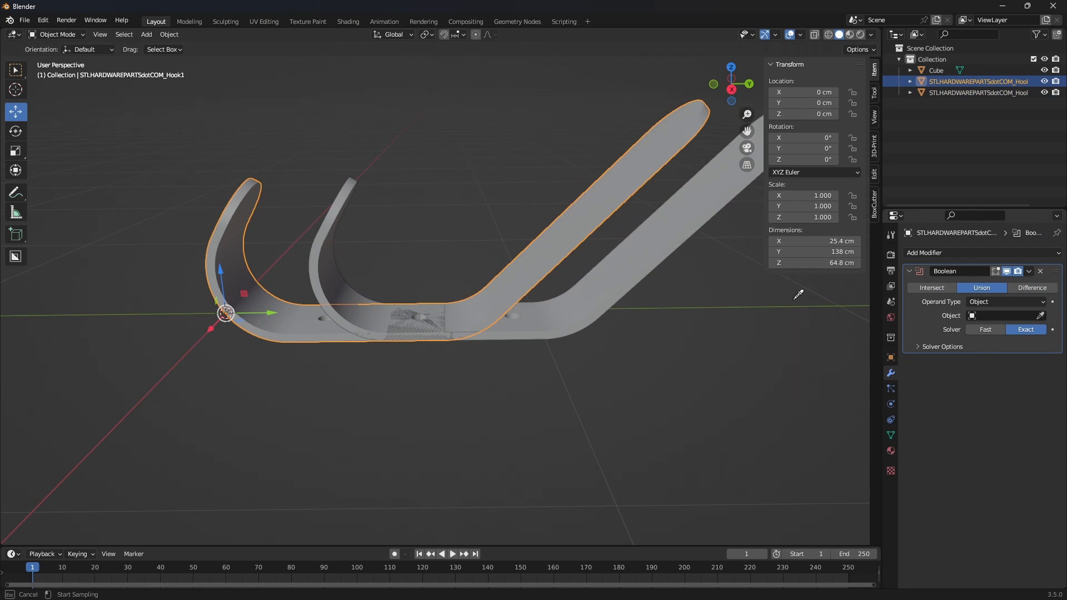
left_click(688, 229)
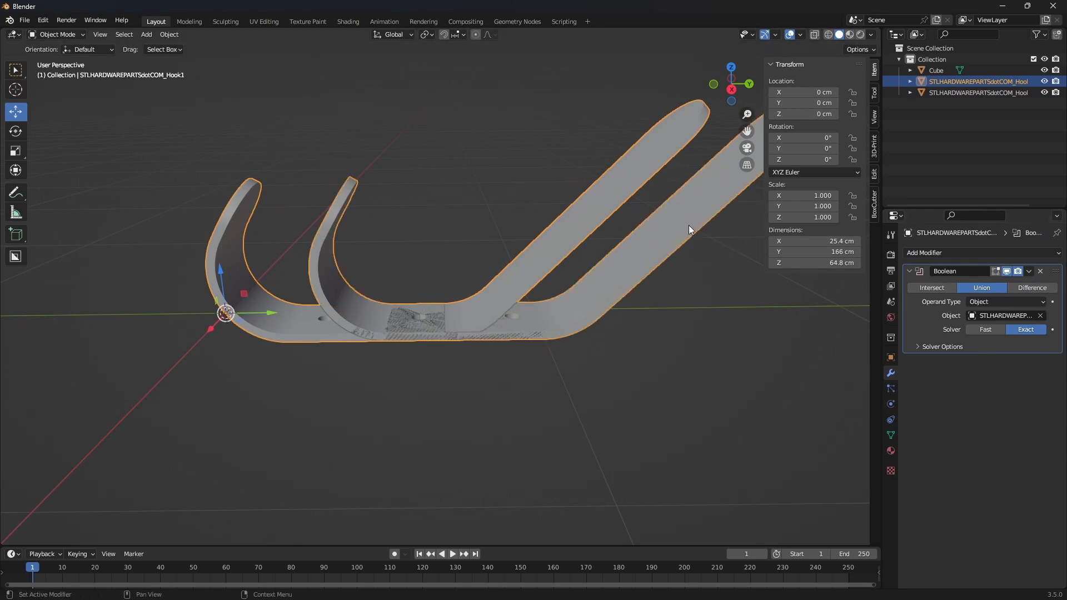
Rename the original hook as Hook1 and the shifted copy as Hook2
double_click(986, 81)
type("Hook1")
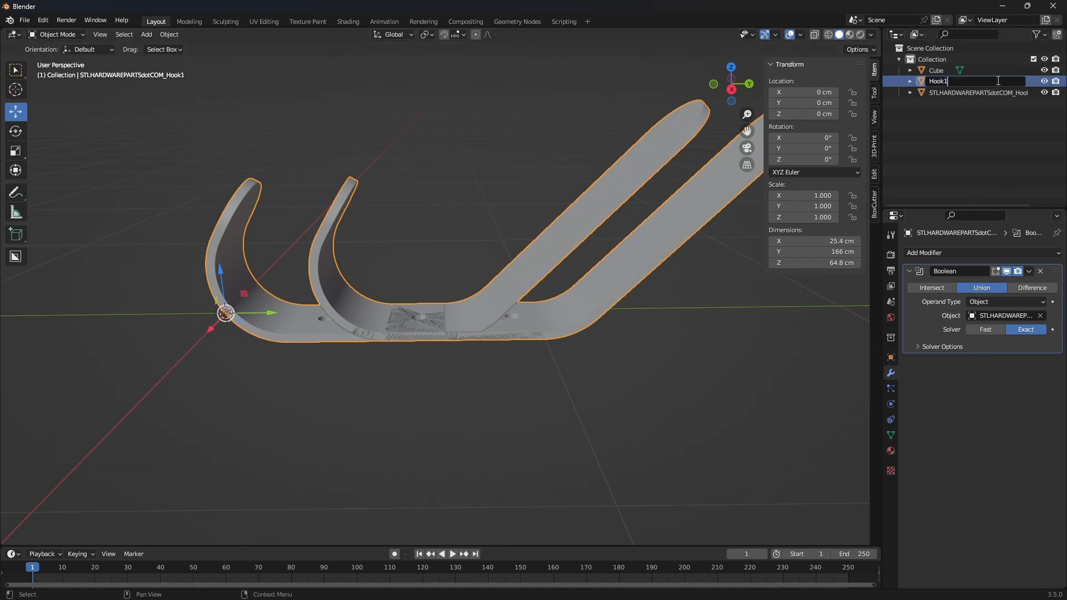
key("Return")
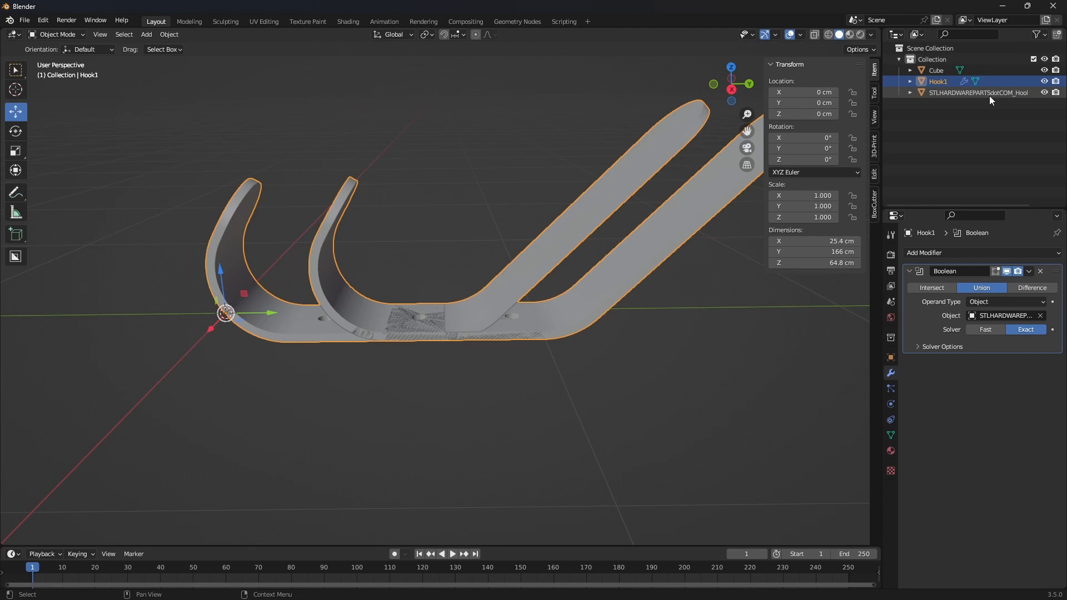
double_click(989, 93)
type("Hook")
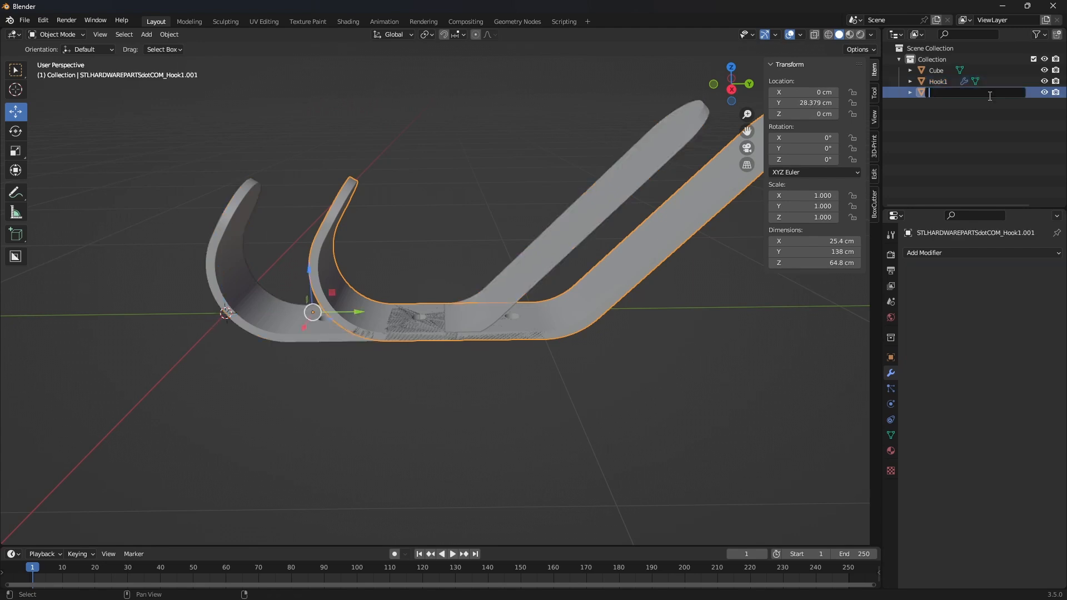
type("2")
key("Return")
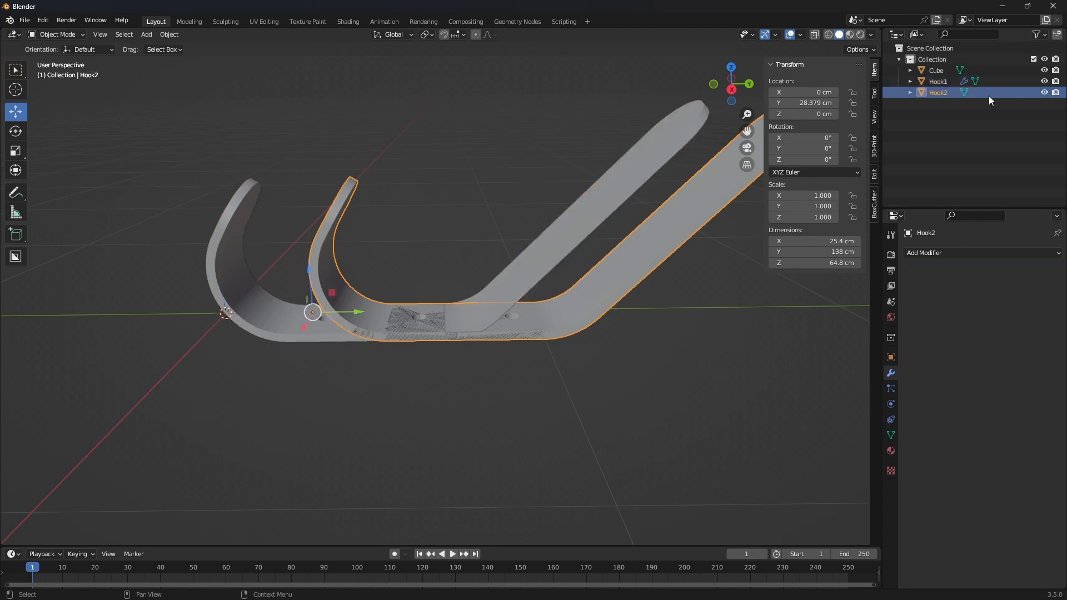
left_click(627, 343)
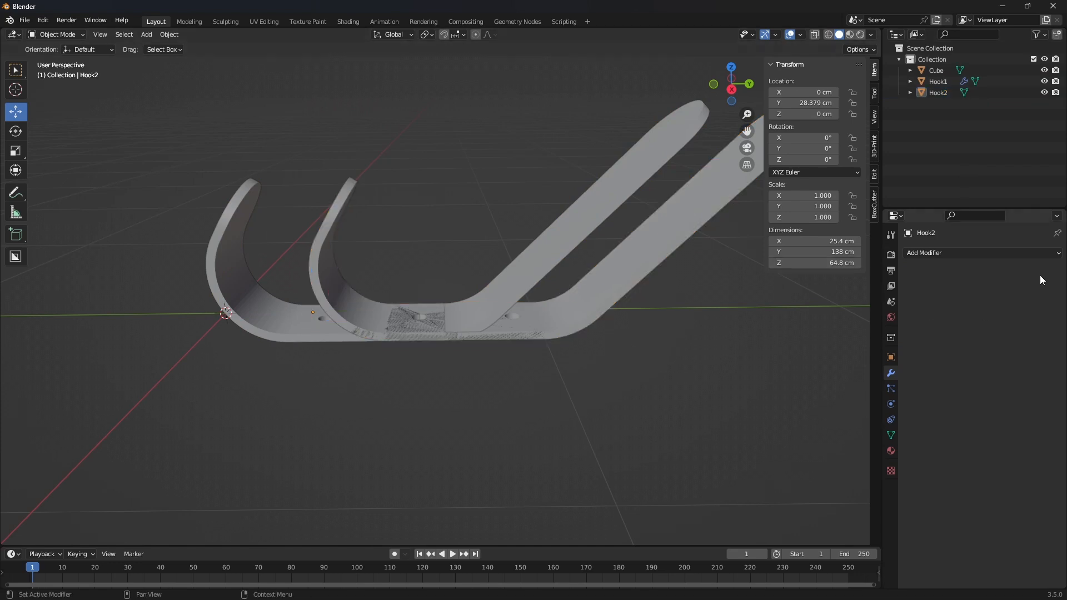
Toggle Hook2's visibility to inspect the union on Hook1 alone, and leave Hook2 hidden
left_click(936, 82)
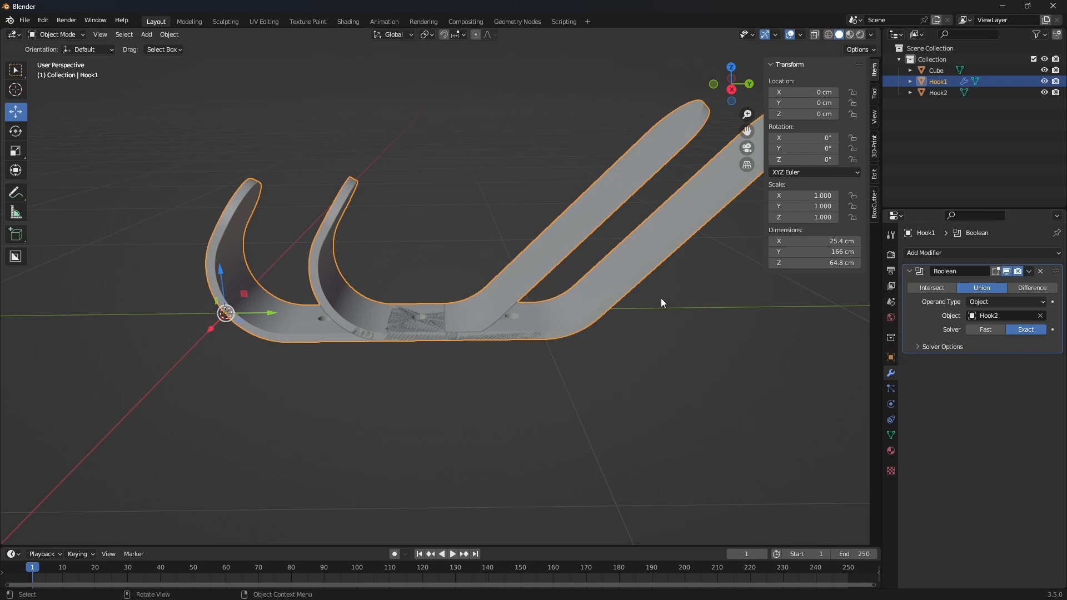
middle_click_drag(661, 298, 707, 337)
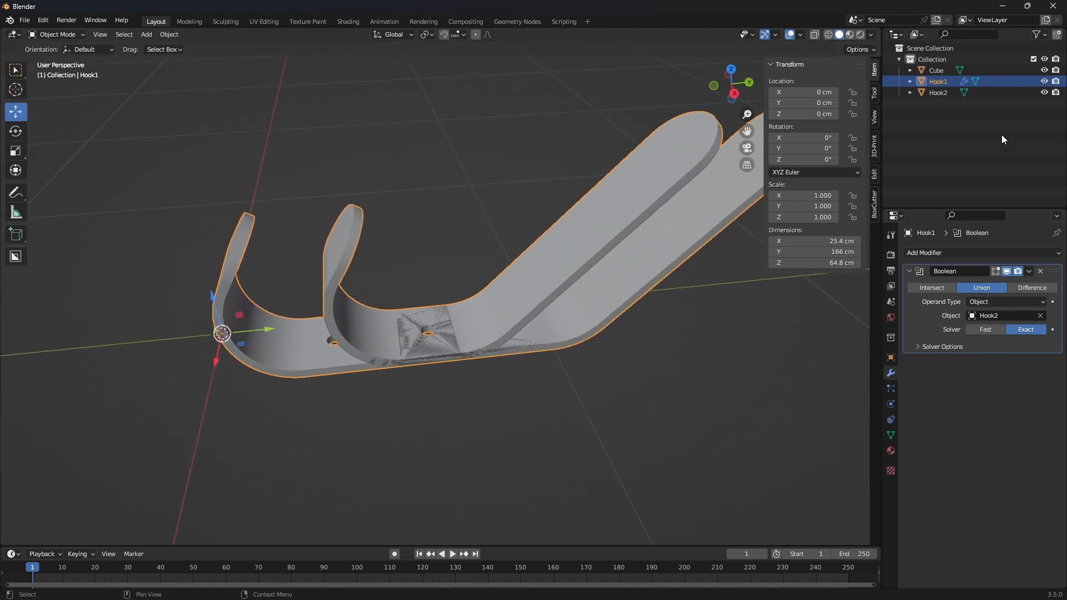
left_click(1044, 92)
middle_click_drag(545, 365, 578, 378)
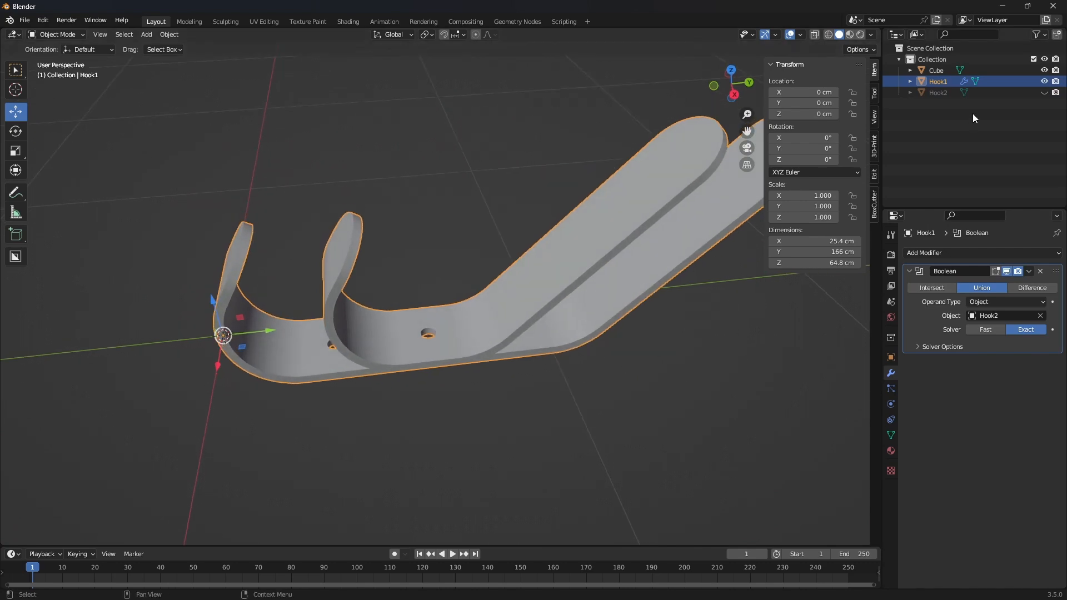
left_click(1044, 92)
middle_click_drag(677, 308, 498, 386)
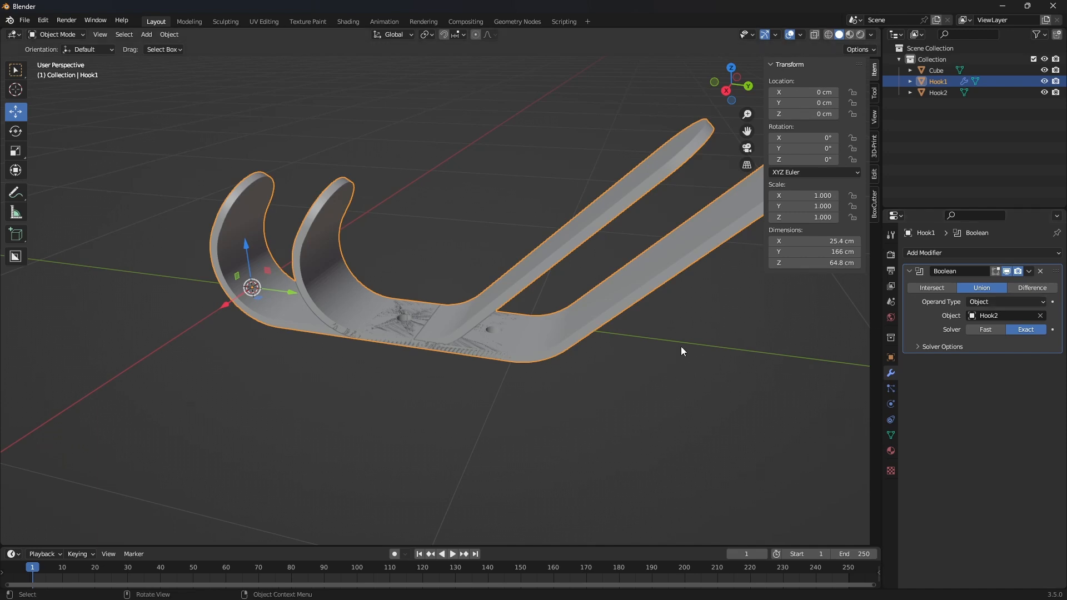
left_click(1045, 92)
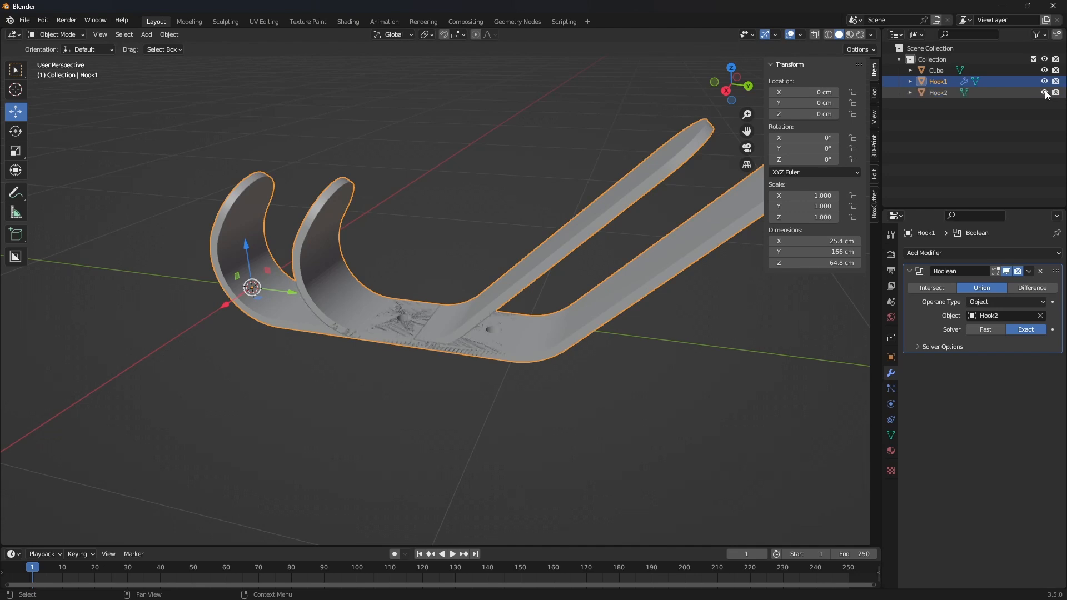
Inspect Hook1's underlying mesh in Edit Mode and return to Object Mode
left_click(79, 37)
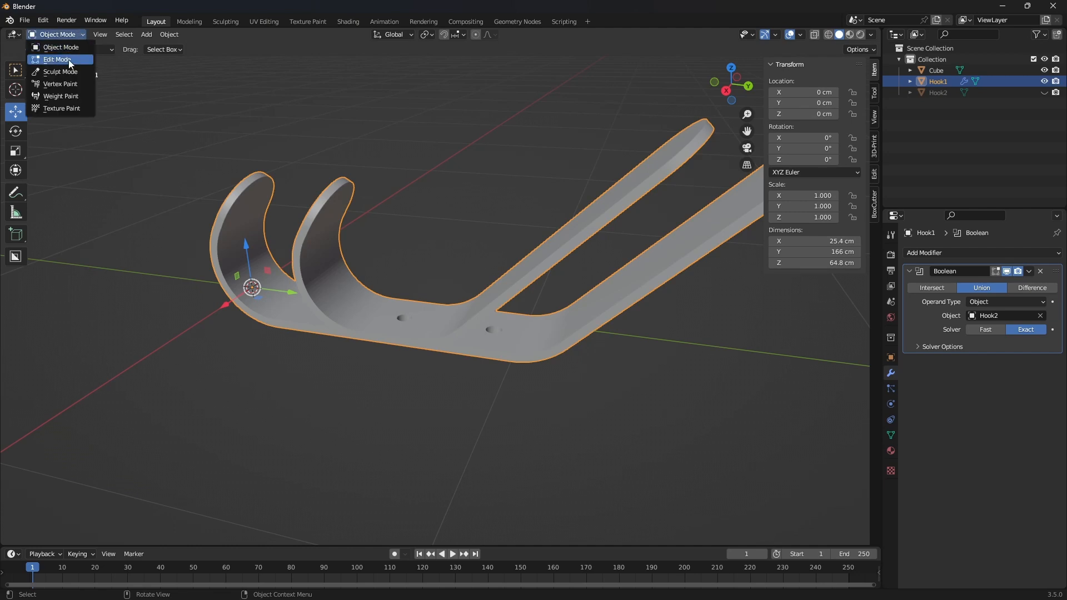
left_click(67, 58)
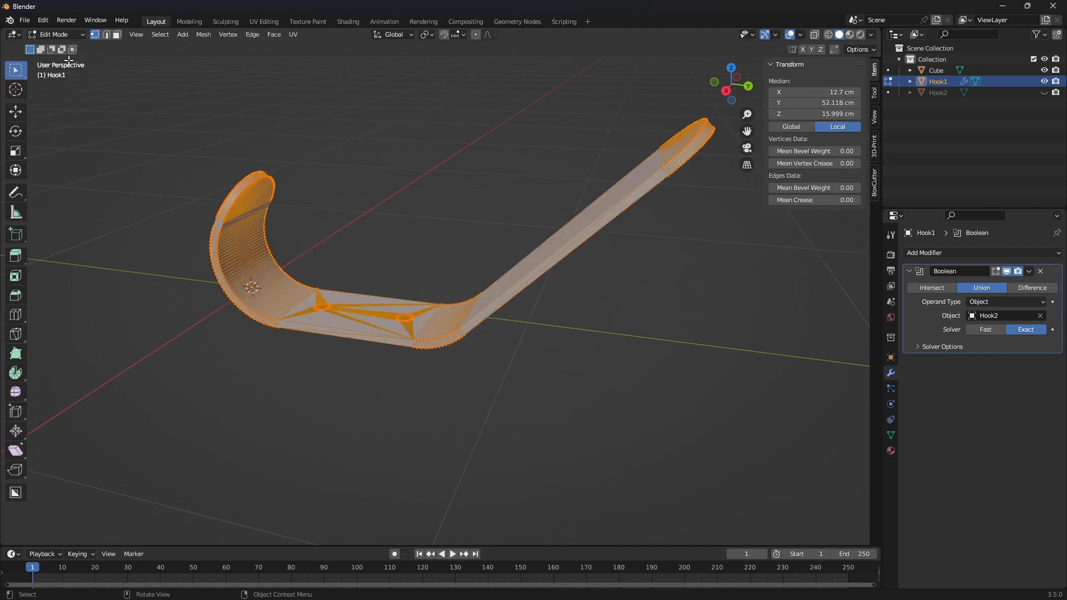
left_click(81, 33)
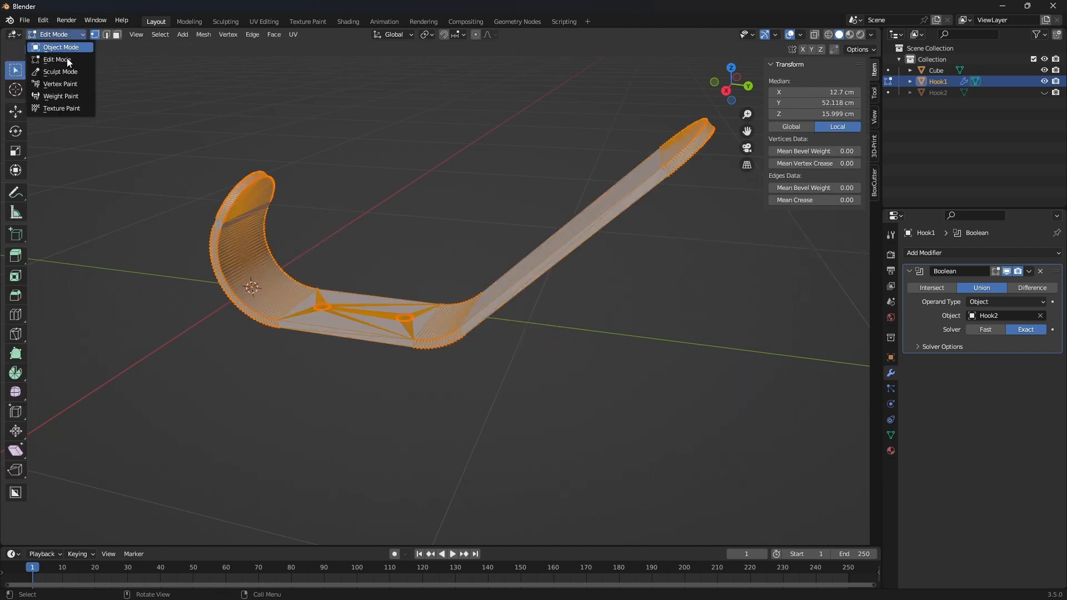
left_click(62, 48)
Apply the Boolean union modifier on Hook1
middle_click_drag(564, 401, 623, 408)
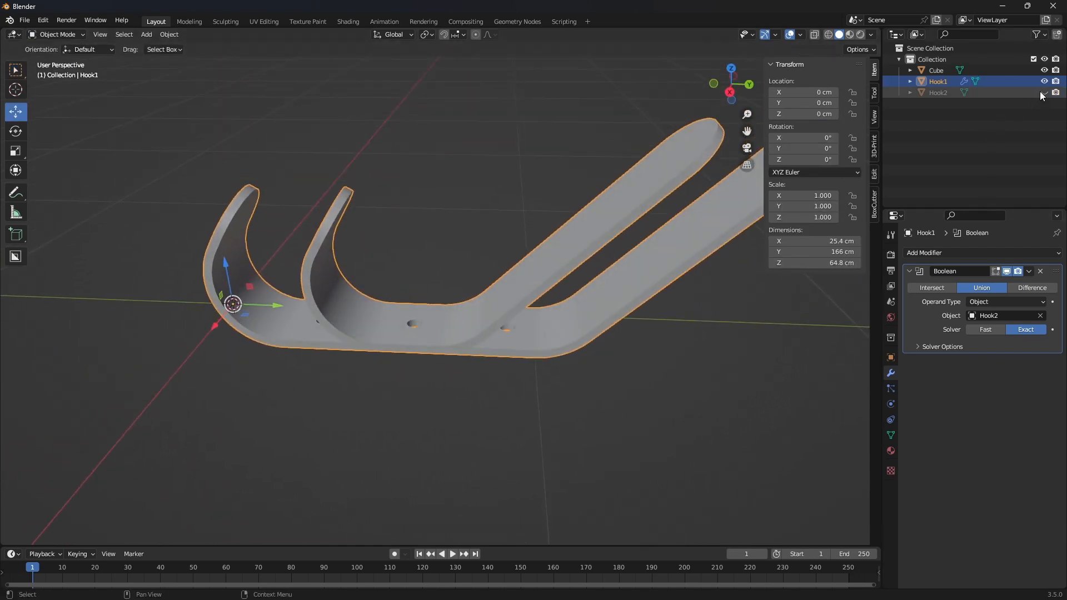
left_click(1029, 271)
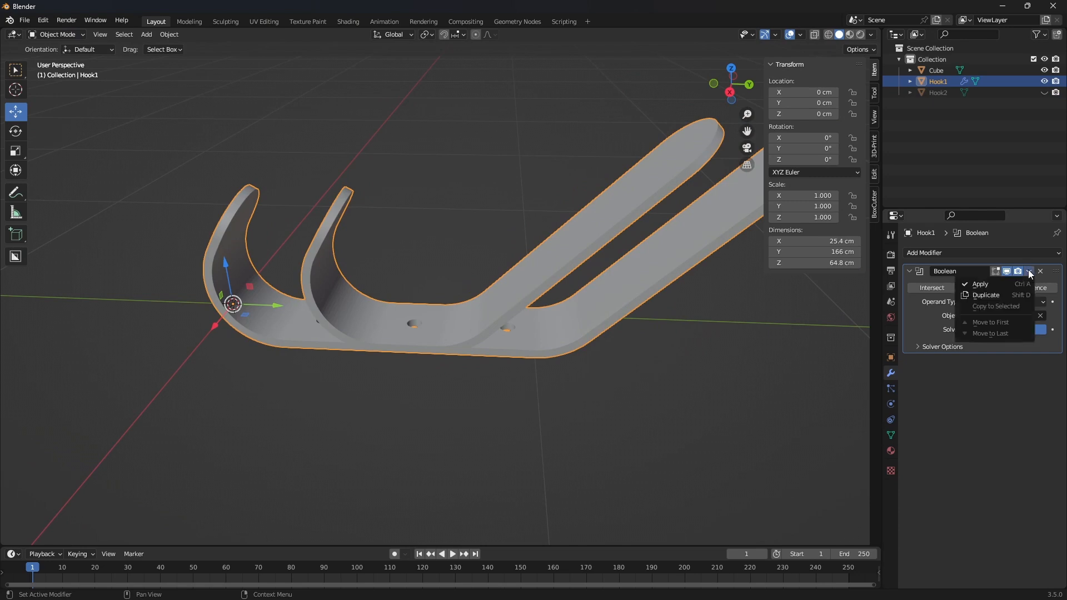
left_click(980, 284)
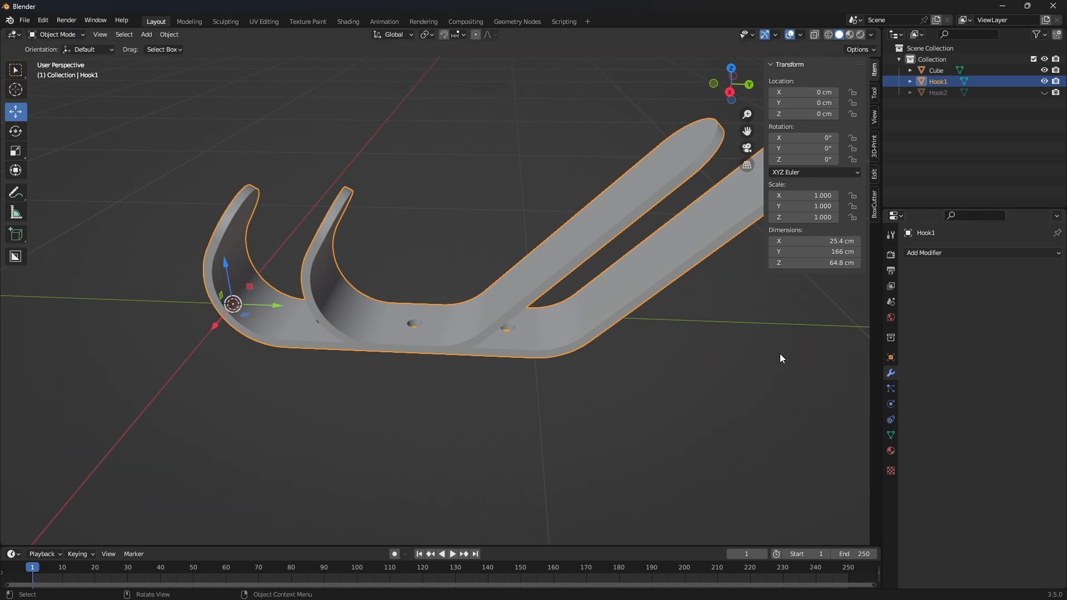
Unhide Hook2 and slide it along the X axis to about -109.45 cm, clear of the joined hook
middle_click_drag(779, 353, 794, 379)
left_click(1045, 92)
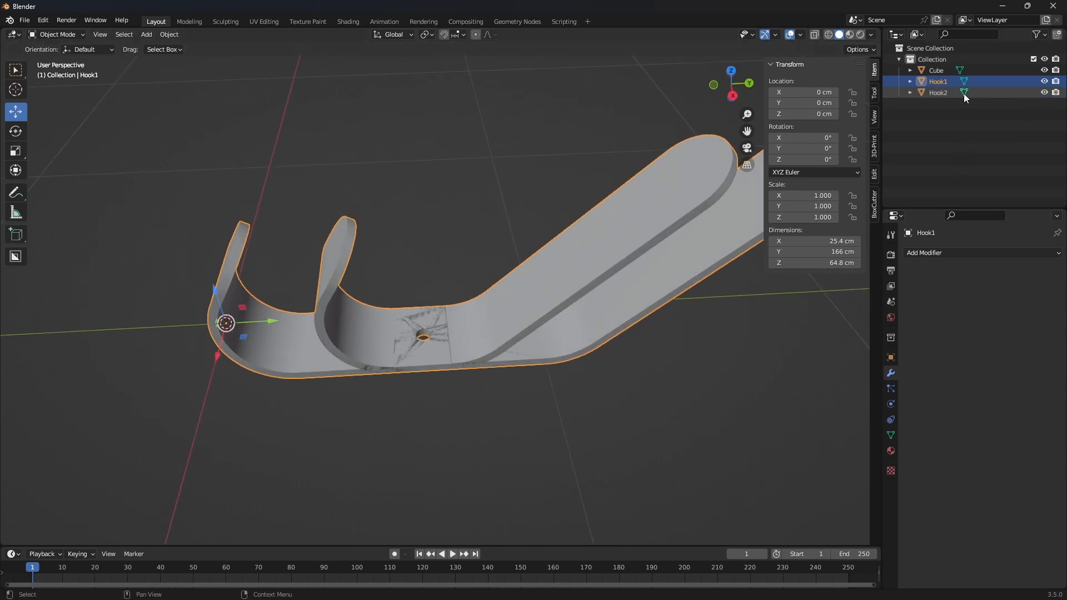
left_click(932, 92)
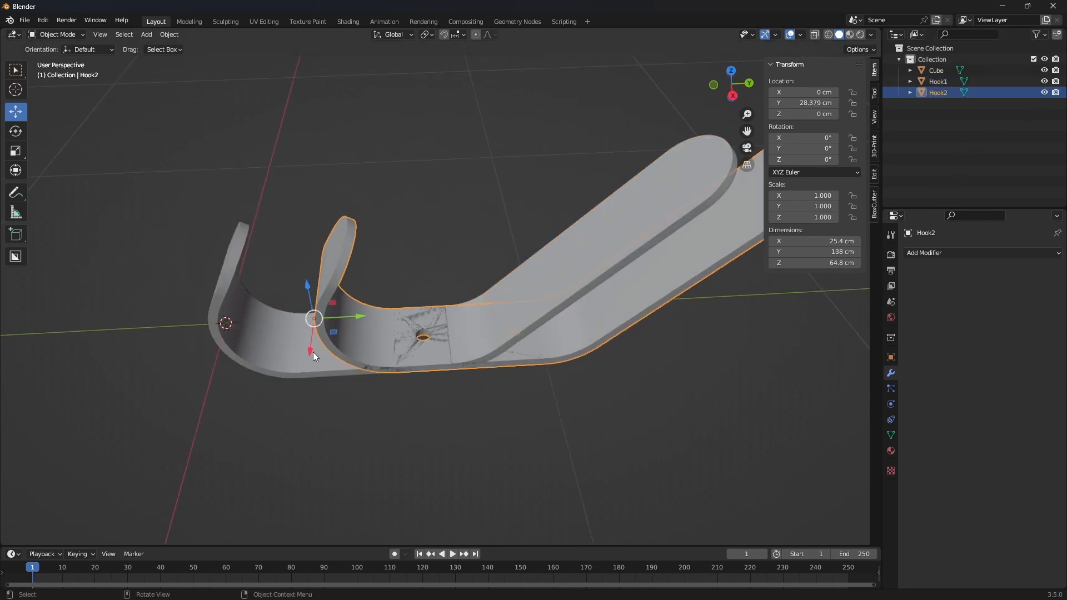
left_click_drag(312, 352, 331, 186)
middle_click_drag(548, 465, 535, 490)
scroll(535, 490, "down", 3)
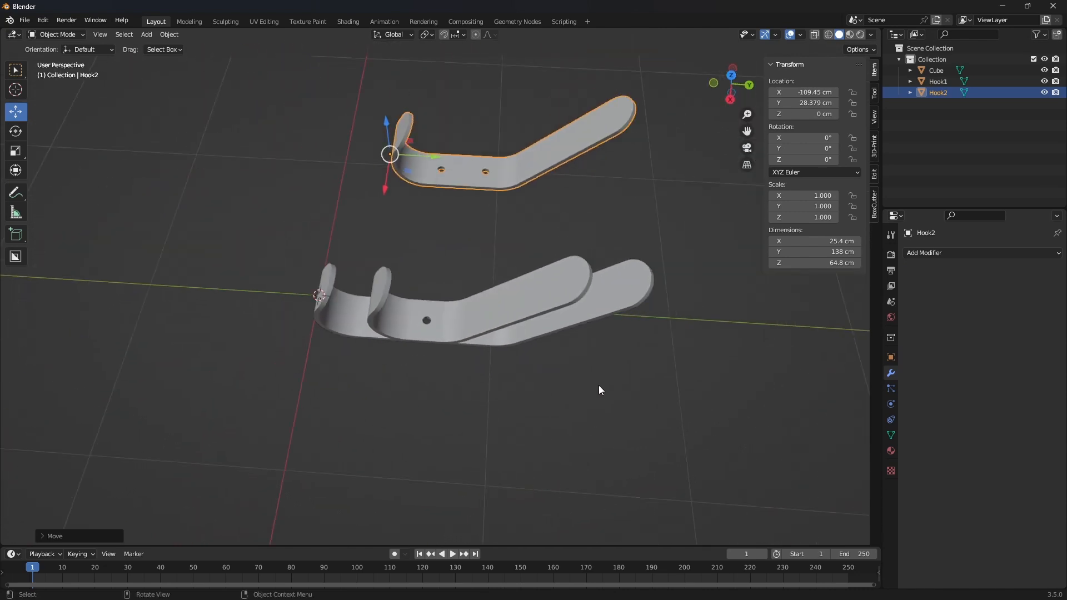
Delete the separated Hook2, leaving the joined double hook
key("Delete")
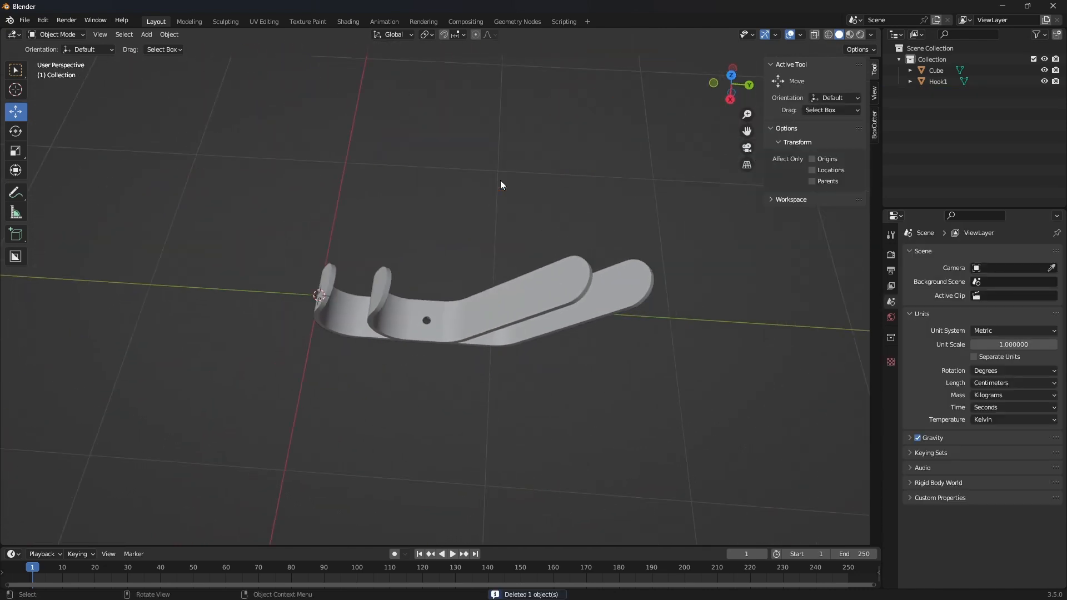
scroll(470, 363, "up", 3)
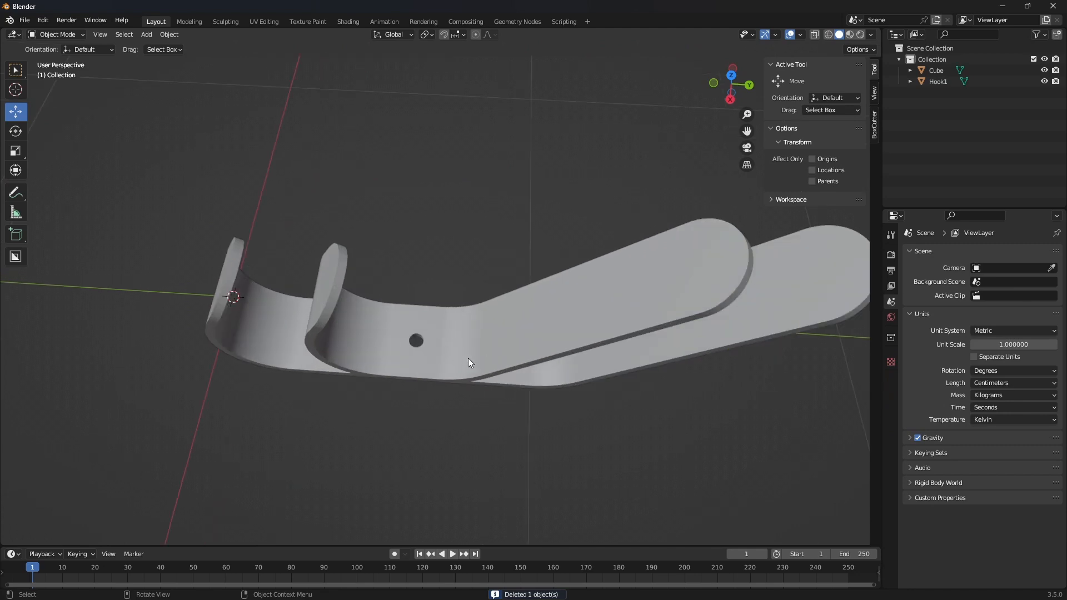
middle_click_drag(504, 325, 522, 289)
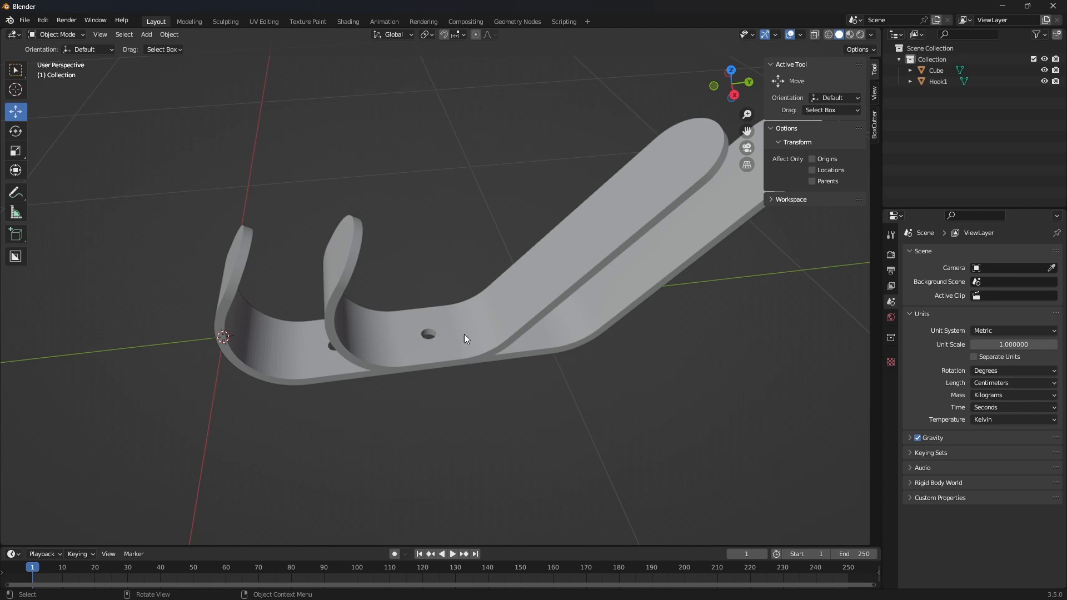
Move the cube along the Y axis to about -225.9 cm, closer to the double hook
middle_click_drag(465, 339, 125, 131)
left_click(488, 275)
scroll(395, 242, "down", 5)
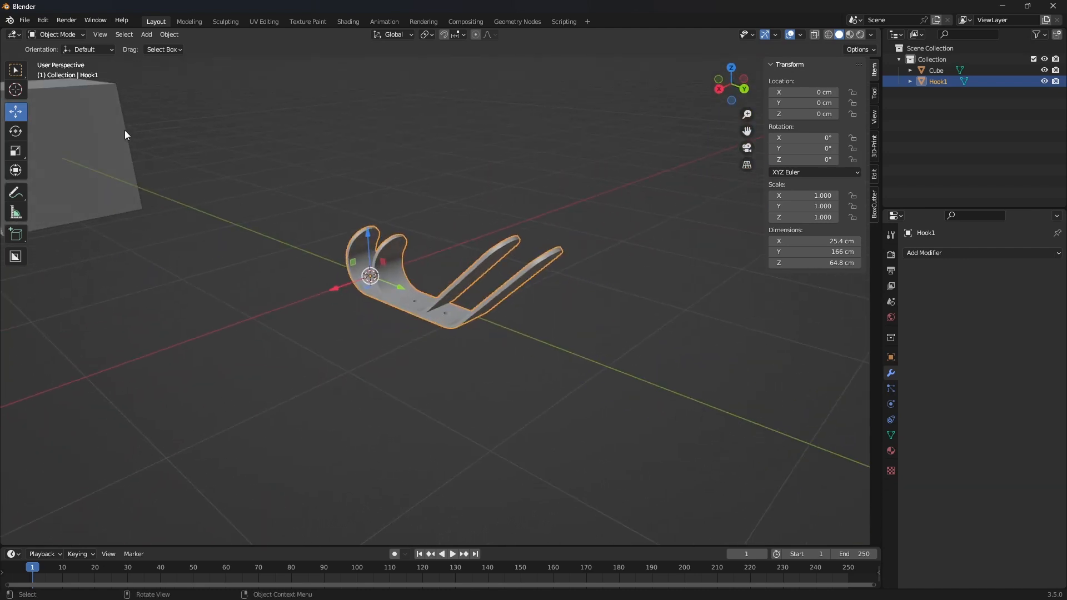
left_click(122, 165)
scroll(150, 199, "down", 4)
middle_click_drag(199, 217, 91, 230)
left_click_drag(219, 267, 369, 289)
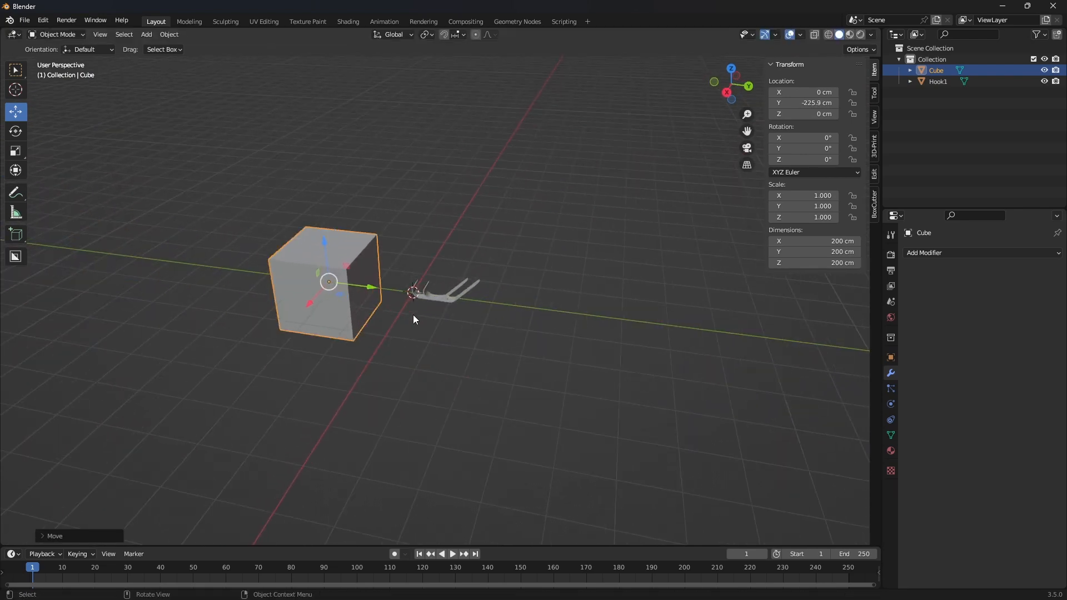
Set the cube's X scale to 0.1
scroll(413, 315, "up", 6)
middle_click_drag(414, 315, 437, 279)
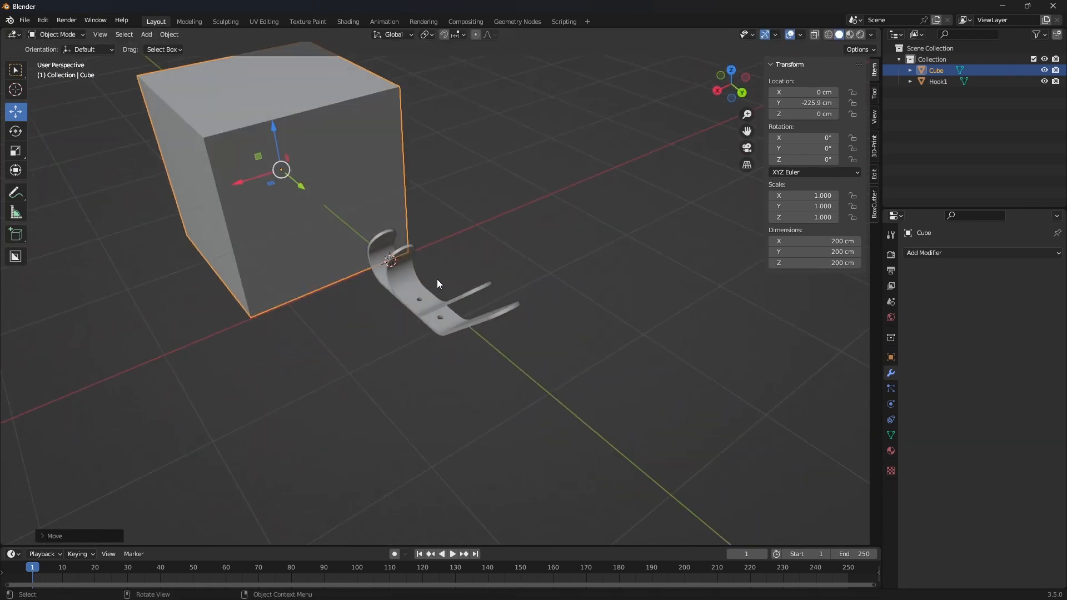
left_click(828, 197)
key("BackSpace")
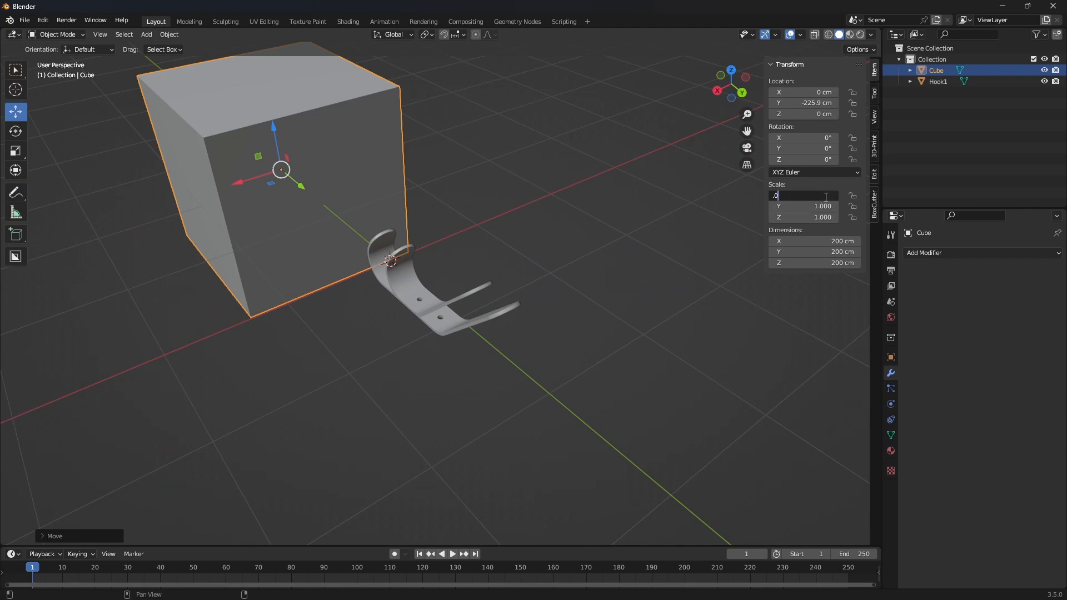
type(".1")
key("Return")
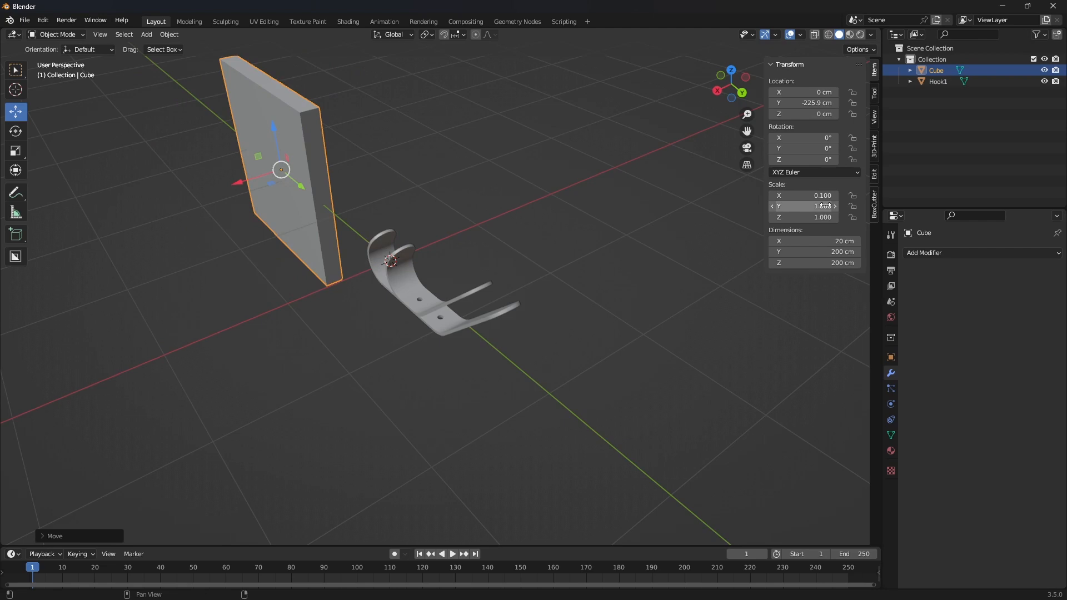
Set the cube's Y scale to 0.1
left_click(821, 206)
key("BackSpace")
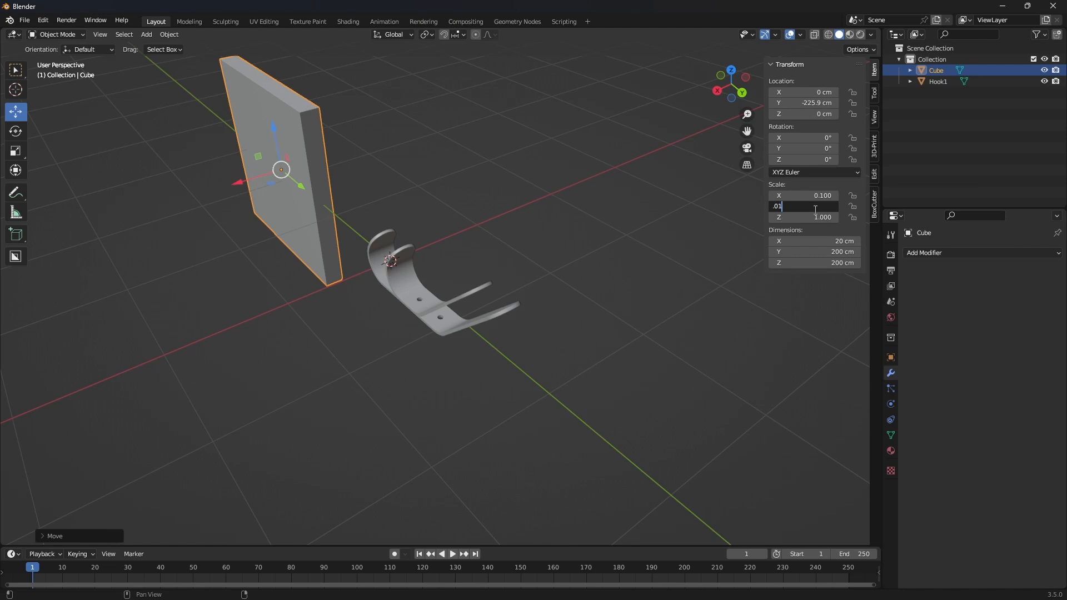
key("BackSpace")
key("BackSpace")
key("BackSpace")
type(".1")
key("Return")
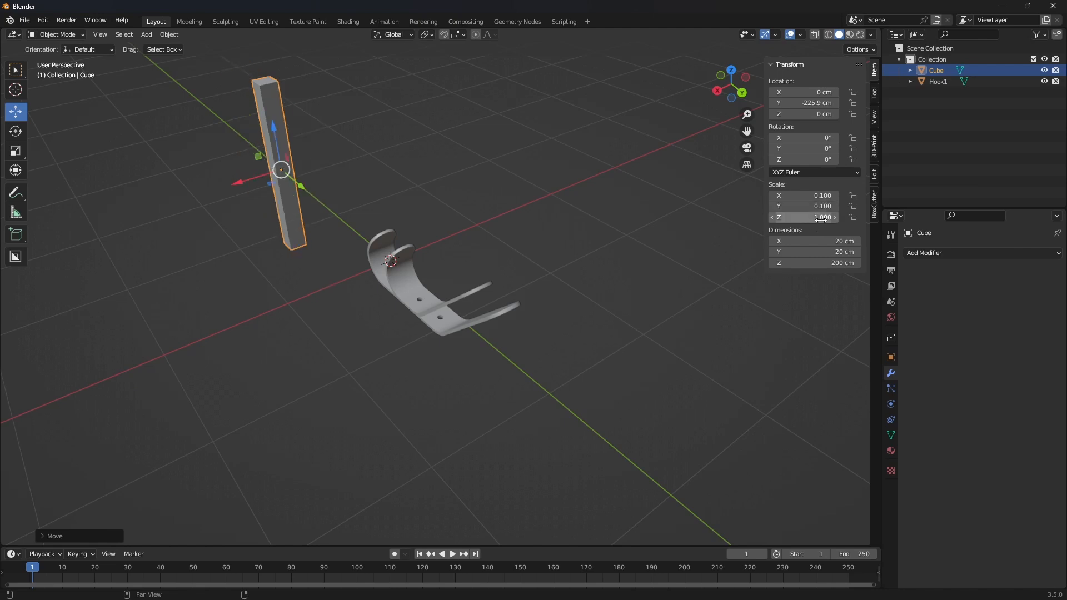
Set the cube's Z scale to 0.1
left_click(822, 218)
type(".1")
key("Return")
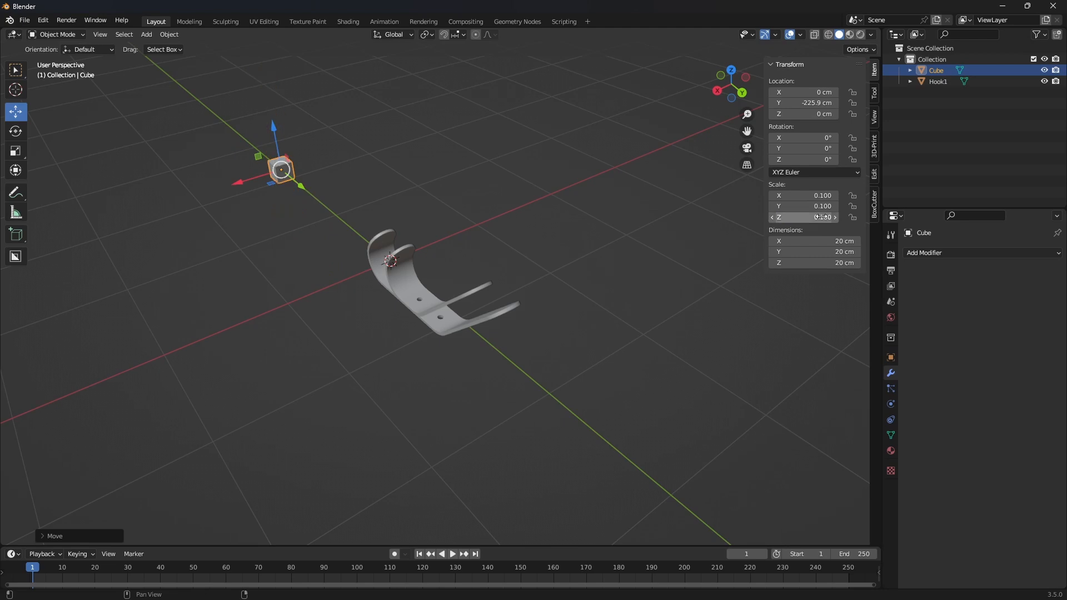
Move the cube along Y to about 22.7 cm and raise it to about 17.4 cm in Z above the hook's base
left_click_drag(291, 178, 423, 273)
mouse_move(423, 272)
middle_mouse_down()
mouse_move(509, 242)
mouse_move(416, 266)
middle_mouse_up()
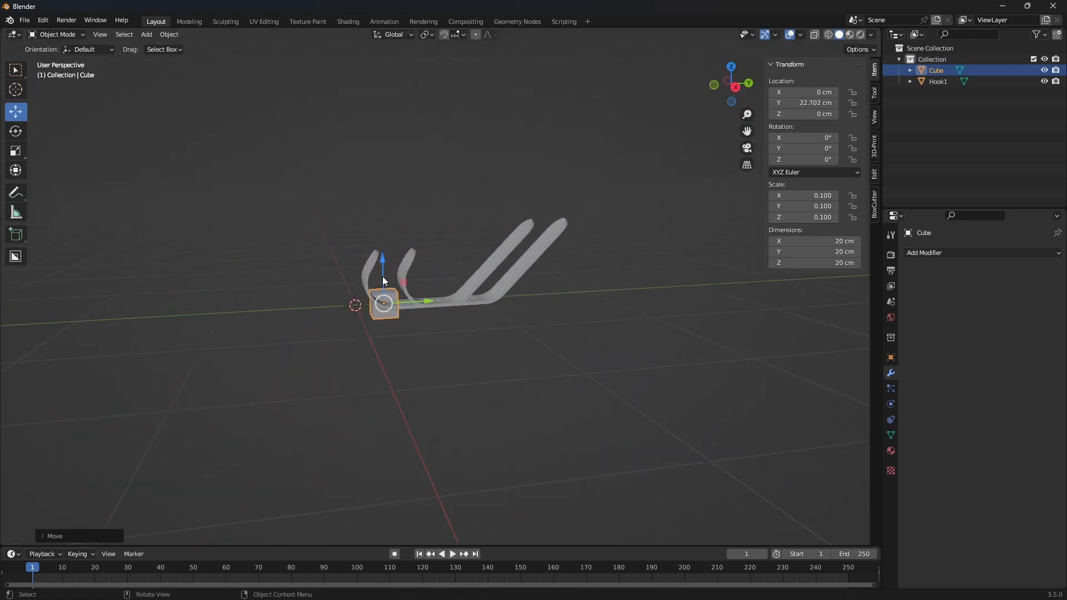
left_click_drag(382, 275, 383, 251)
Align the cube to Hook1 along the X axis using Align Objects, with centers mode relative to the active object
middle_click_drag(383, 250, 500, 376)
left_click(459, 259, "shift")
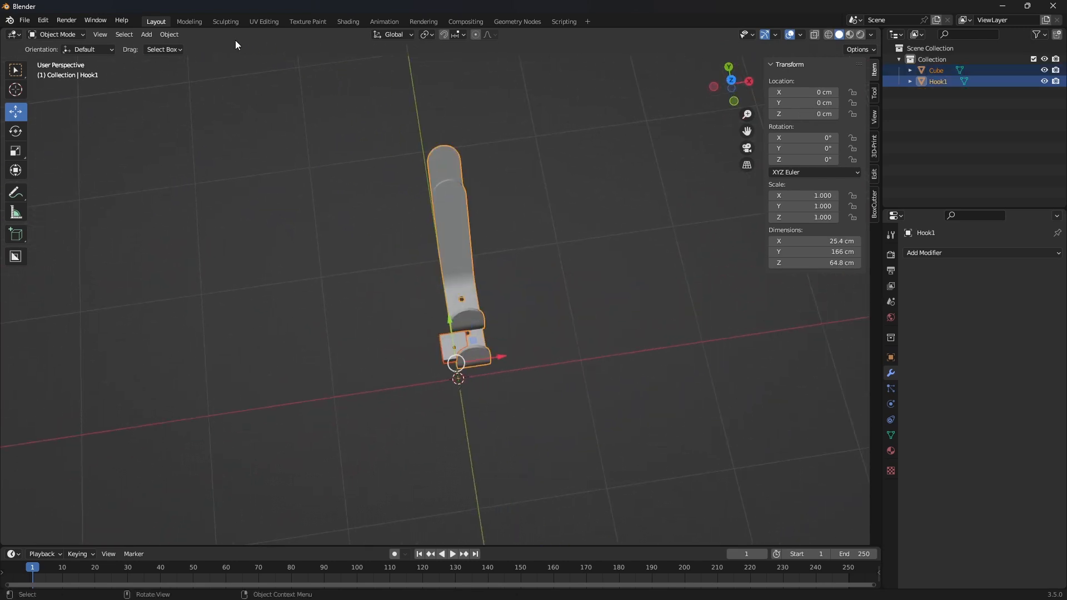
left_click(172, 35)
mouse_move(185, 47)
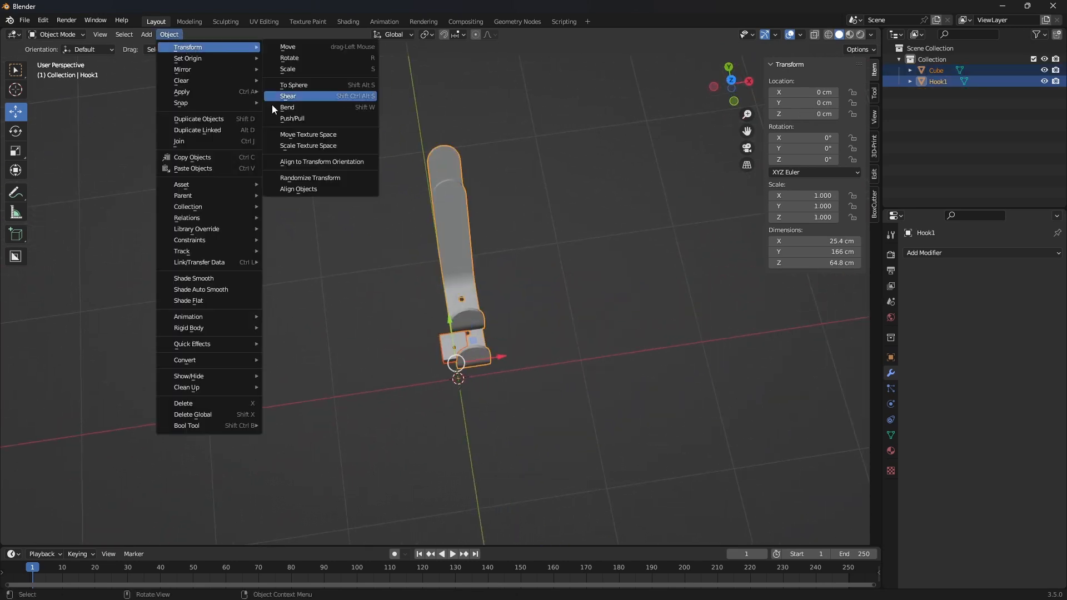
left_click(321, 188)
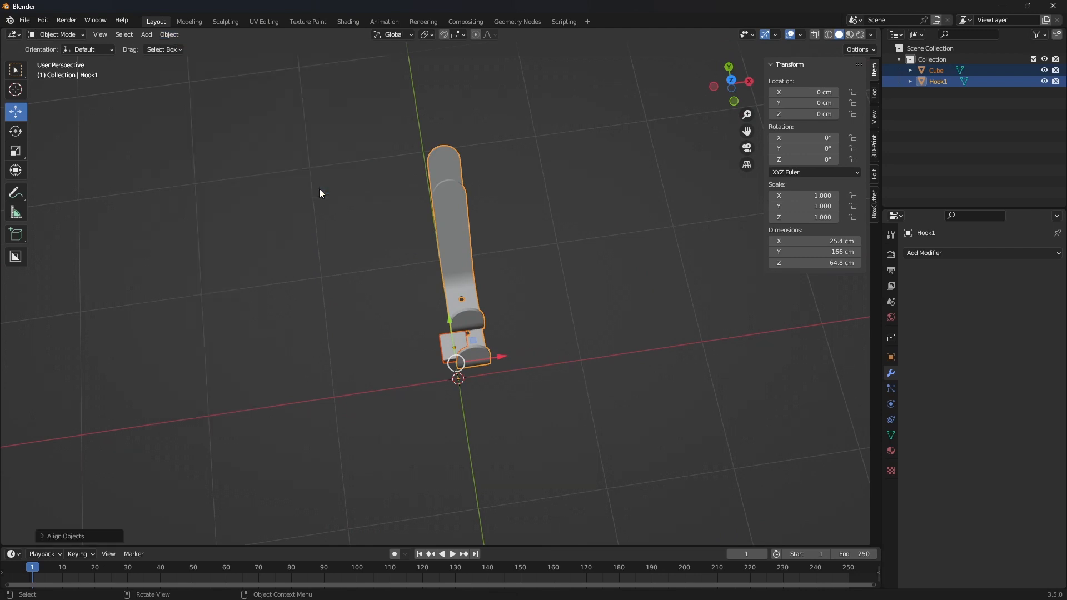
left_click(40, 538)
left_click(105, 512)
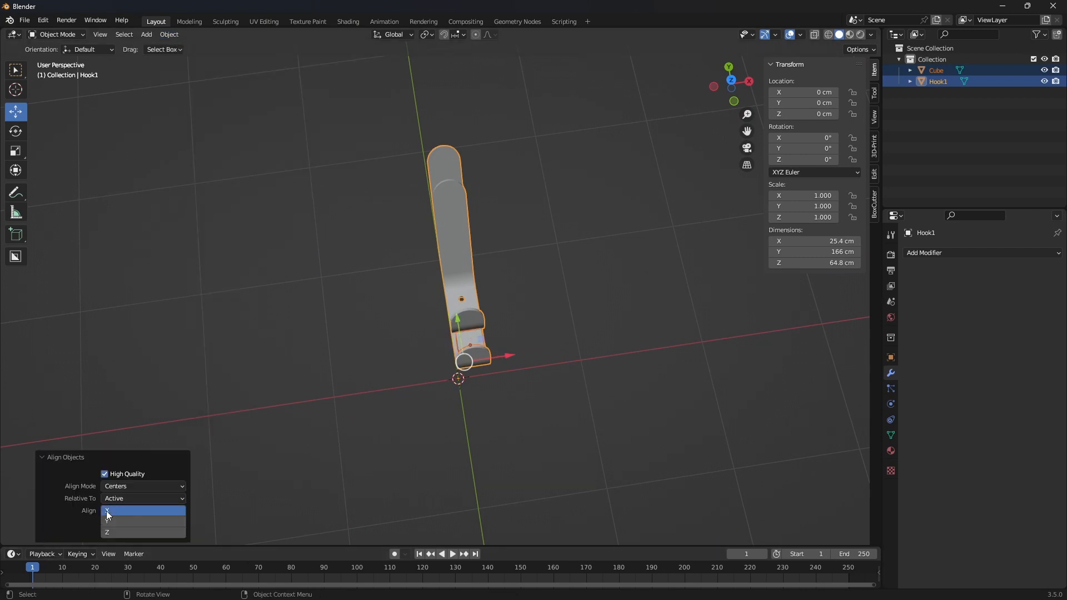
Move the cube and hook together about 7.2 cm along Y, and shift the cube alone to about 44.1 cm in Y
middle_click_drag(345, 401, 626, 305)
left_click_drag(582, 288, 558, 286)
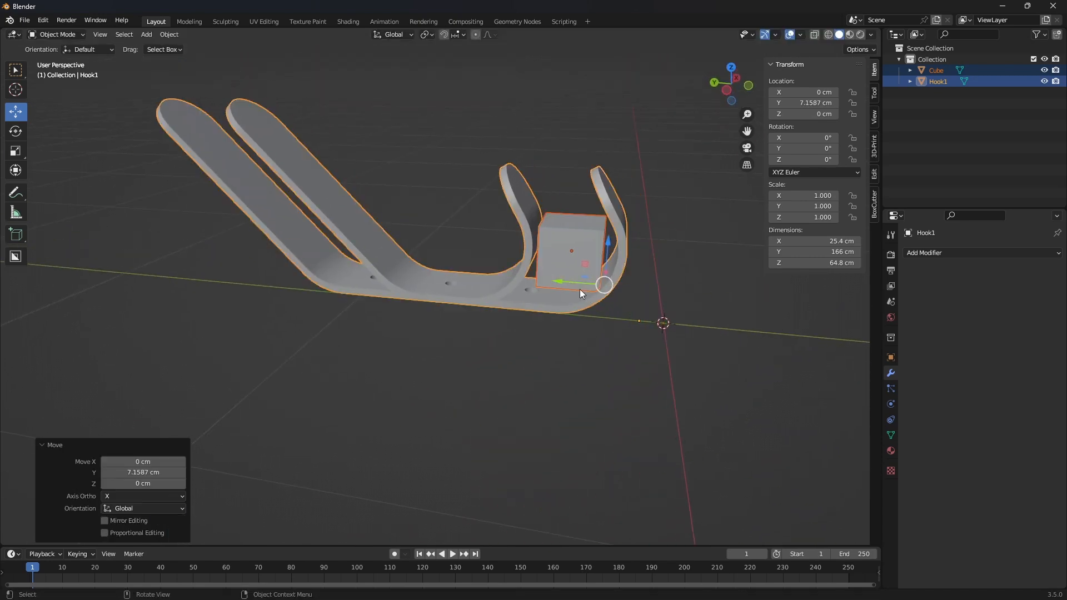
left_click(568, 255)
left_click_drag(525, 248, 482, 248)
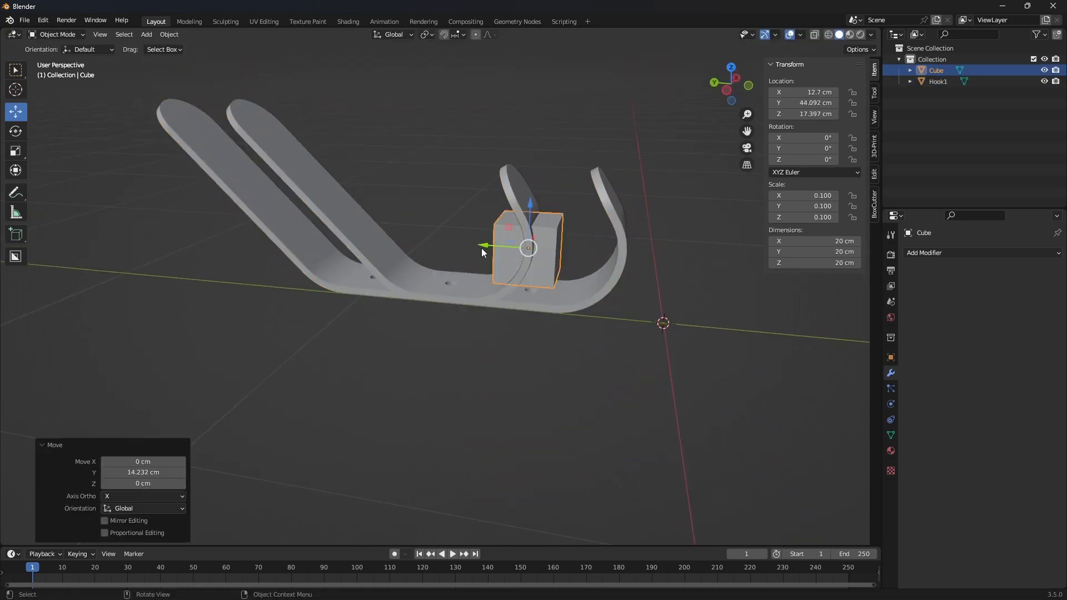
Lower the cube to about 12.3 cm in Z and move it to about 48.9 cm in Y, over the inner hook's curve
scroll(589, 289, "up", 4)
middle_click_drag(610, 295, 637, 274)
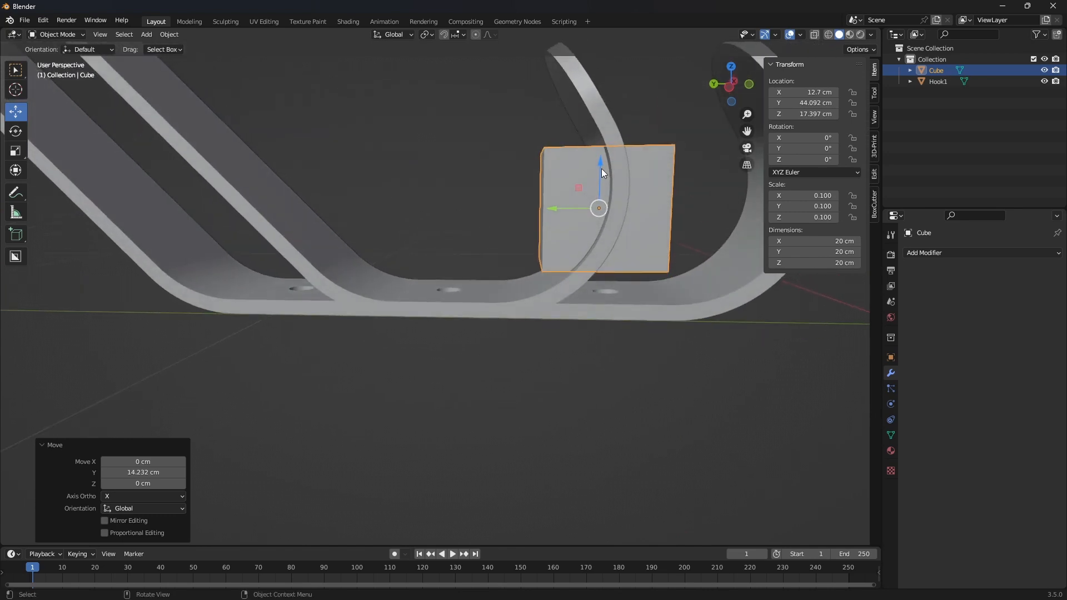
left_click_drag(602, 170, 604, 202)
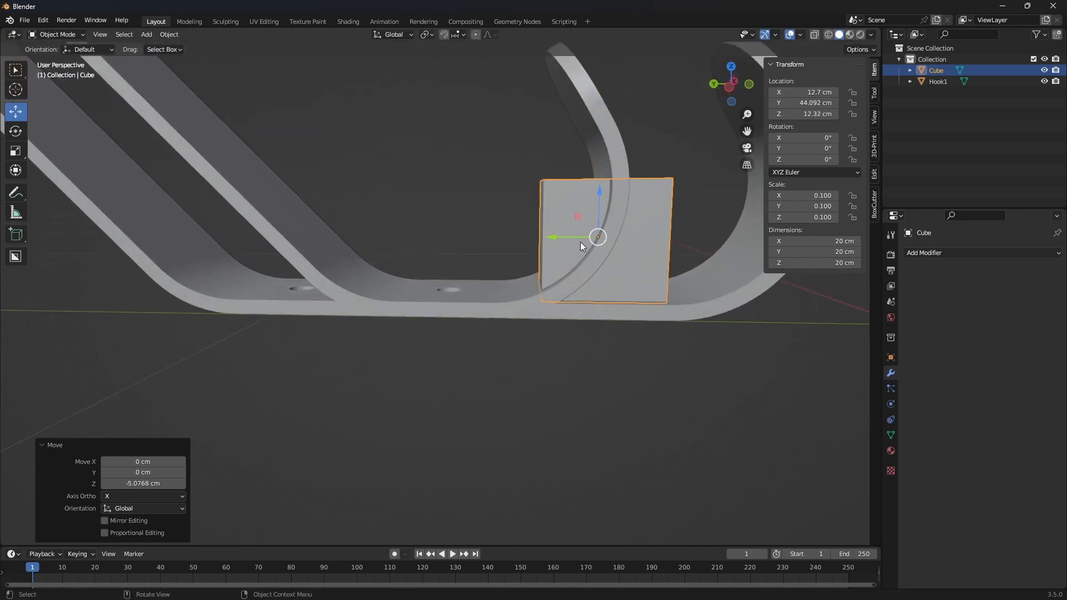
left_click_drag(566, 238, 538, 238)
Set the cube's X dimension to 40 cm and its Z dimension to 60 cm
scroll(593, 280, "down", 4)
middle_click_drag(594, 284, 811, 267)
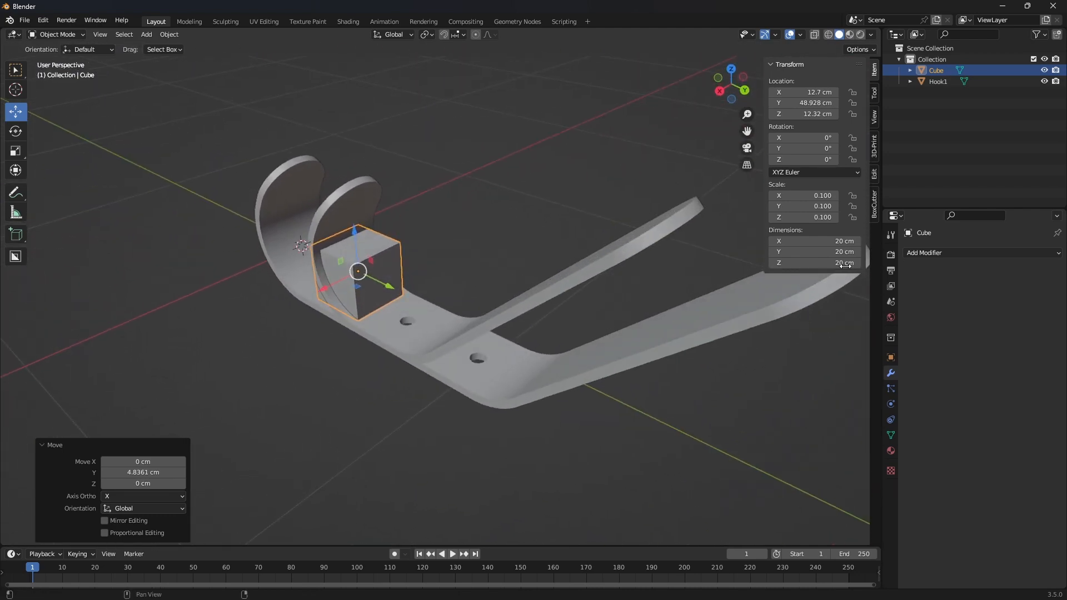
left_click(816, 196)
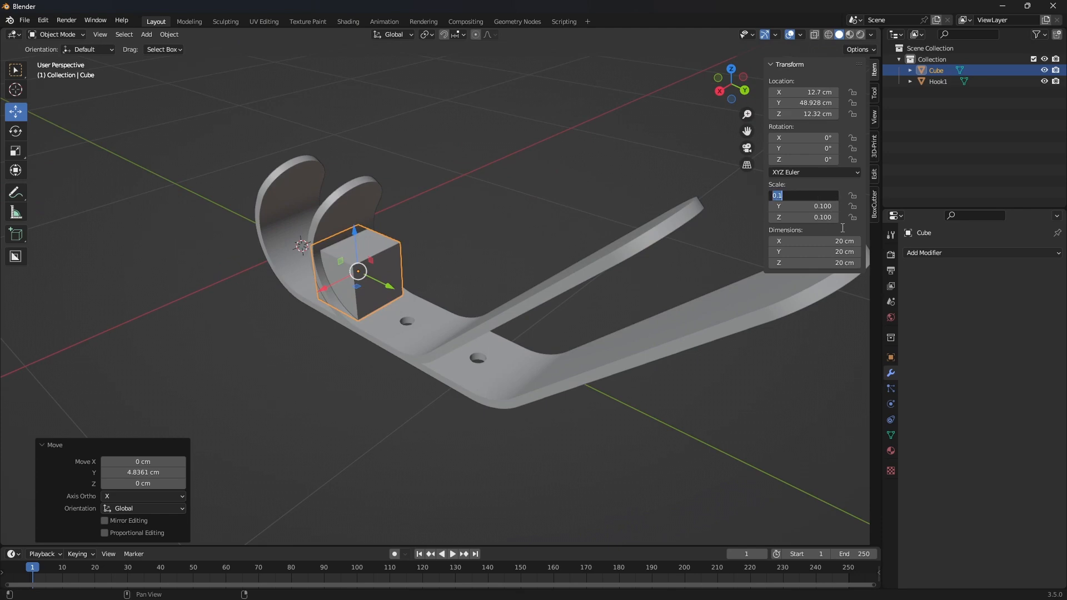
left_click(824, 241)
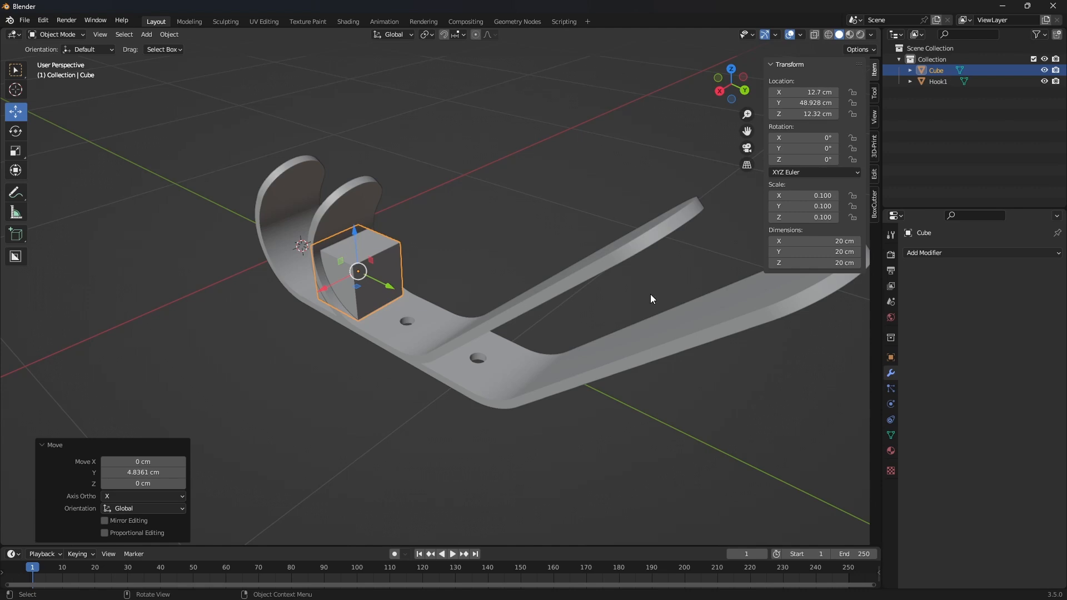
key("KP_4")
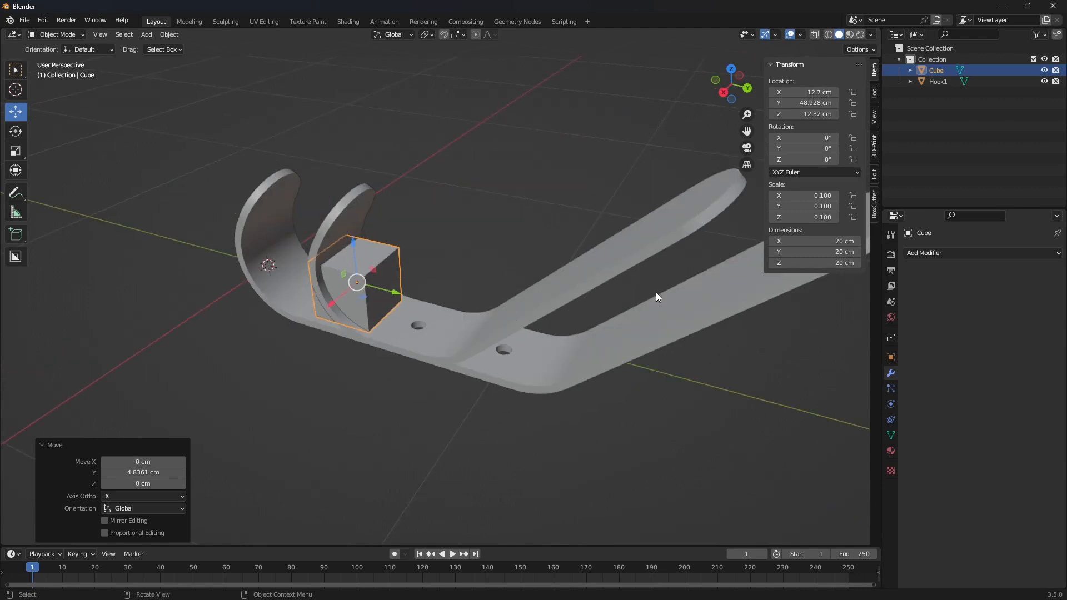
left_click(828, 240)
type("40")
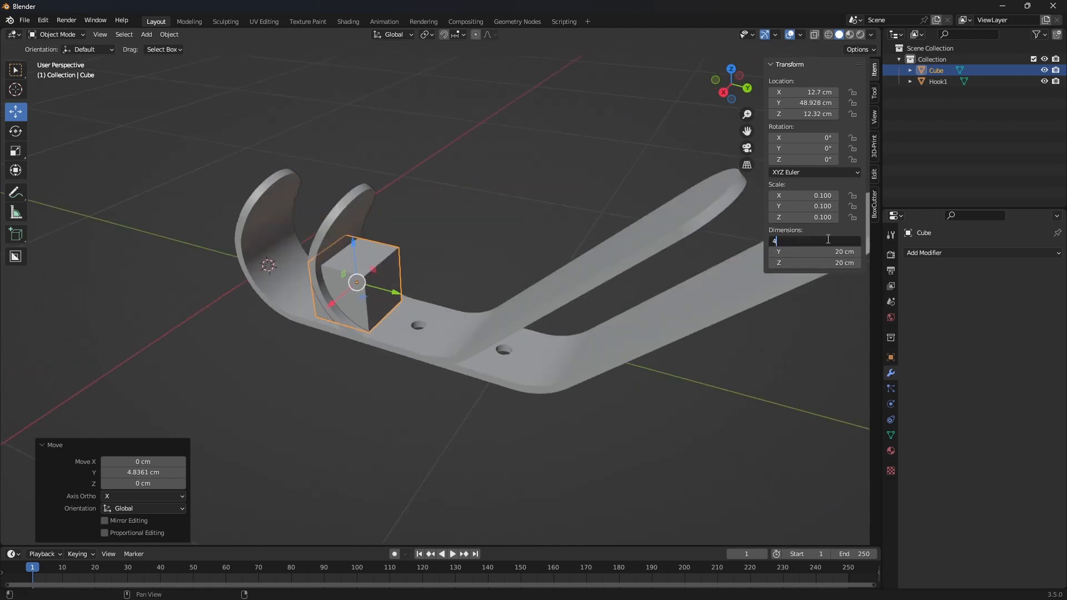
key("Return")
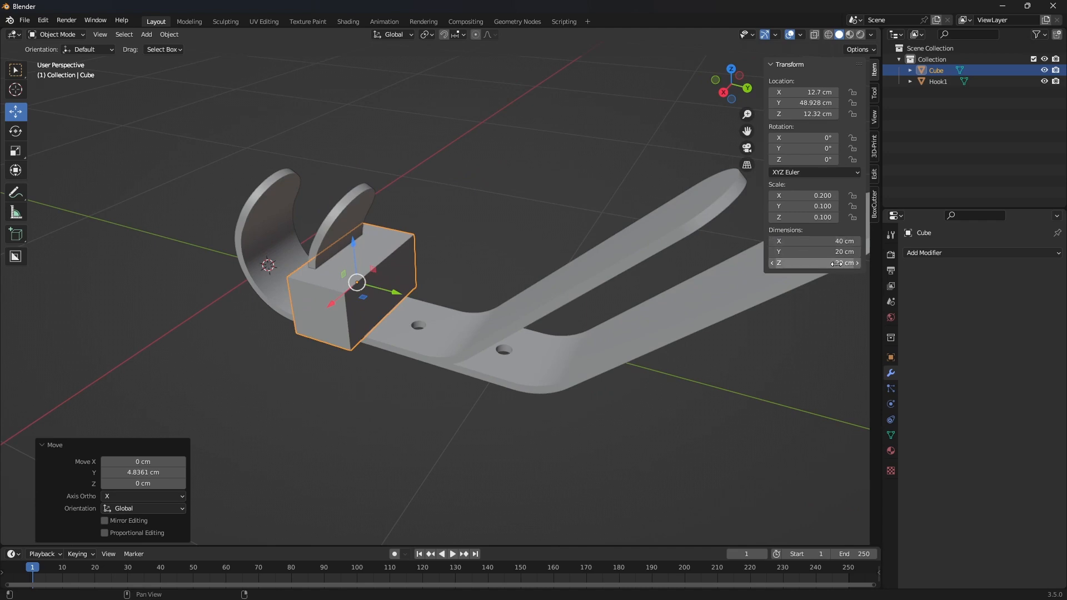
left_click(838, 263)
type("60")
key("Return")
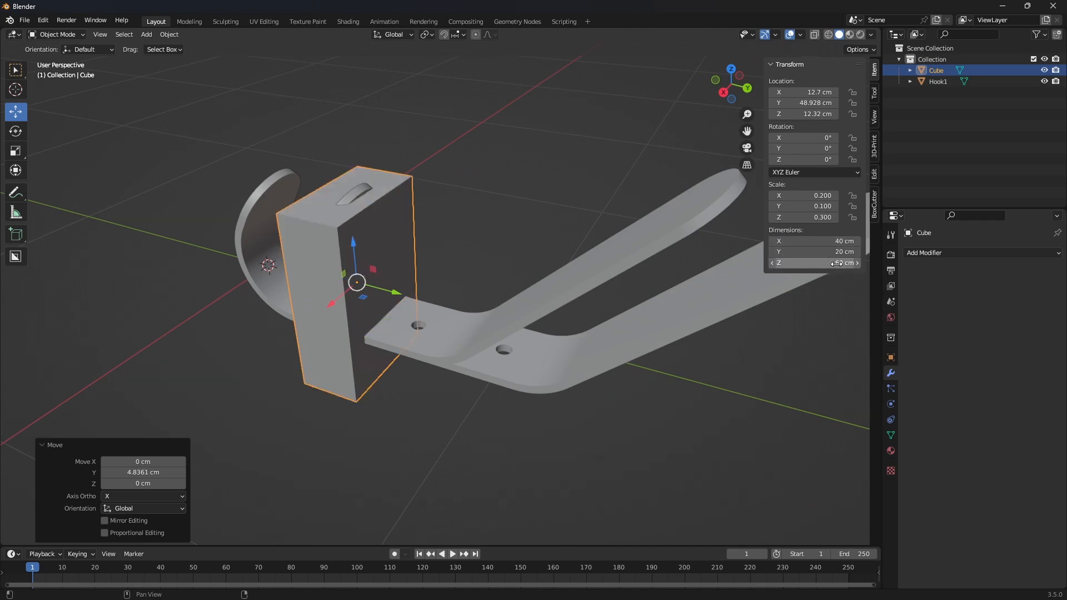
Position the enlarged cube at about 51.6 cm in Y and 32.6 cm in Z, with its bottom just within the hook's base
left_click_drag(354, 244, 349, 185)
scroll(448, 176, "up", 2)
middle_click_drag(452, 178, 403, 192)
left_click_drag(383, 150, 409, 158)
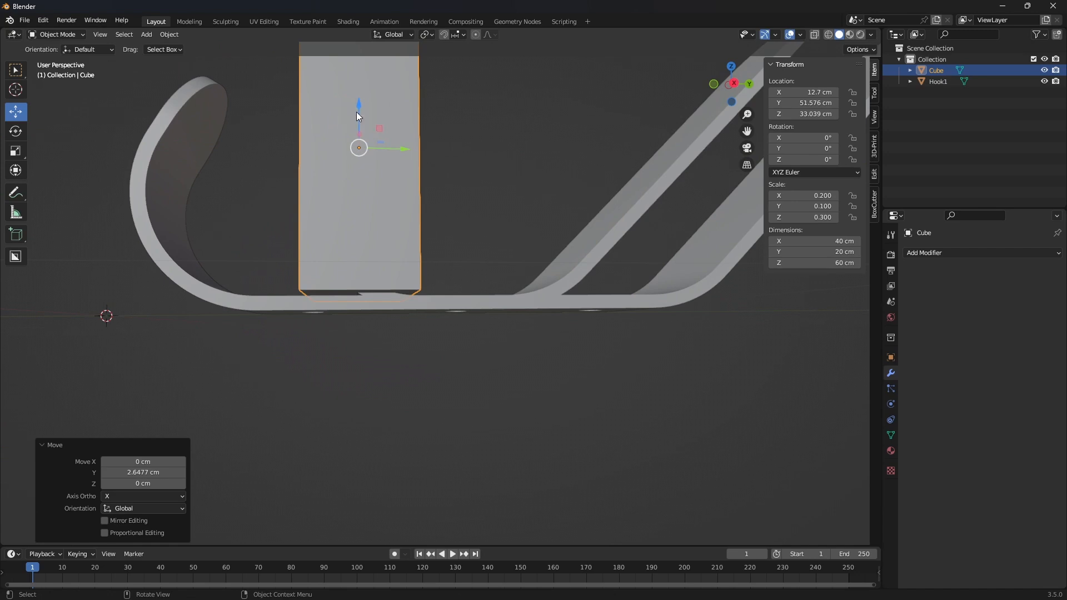
left_click_drag(358, 115, 362, 119)
Set the cube's Y dimension to 30 cm
middle_click_drag(362, 119, 483, 241)
middle_click_drag(268, 182, 338, 186)
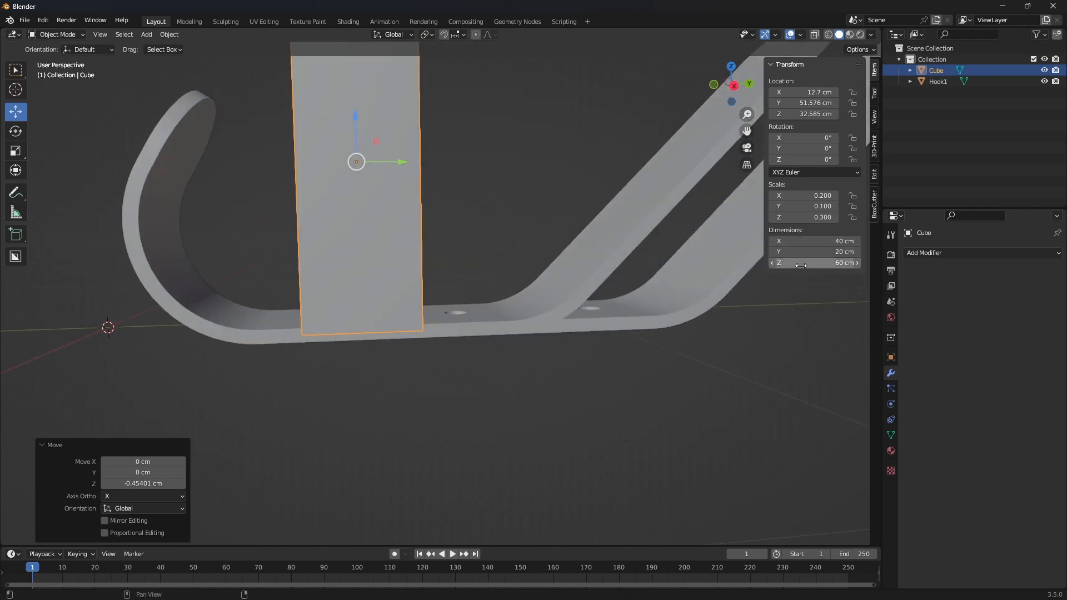
left_click(831, 253)
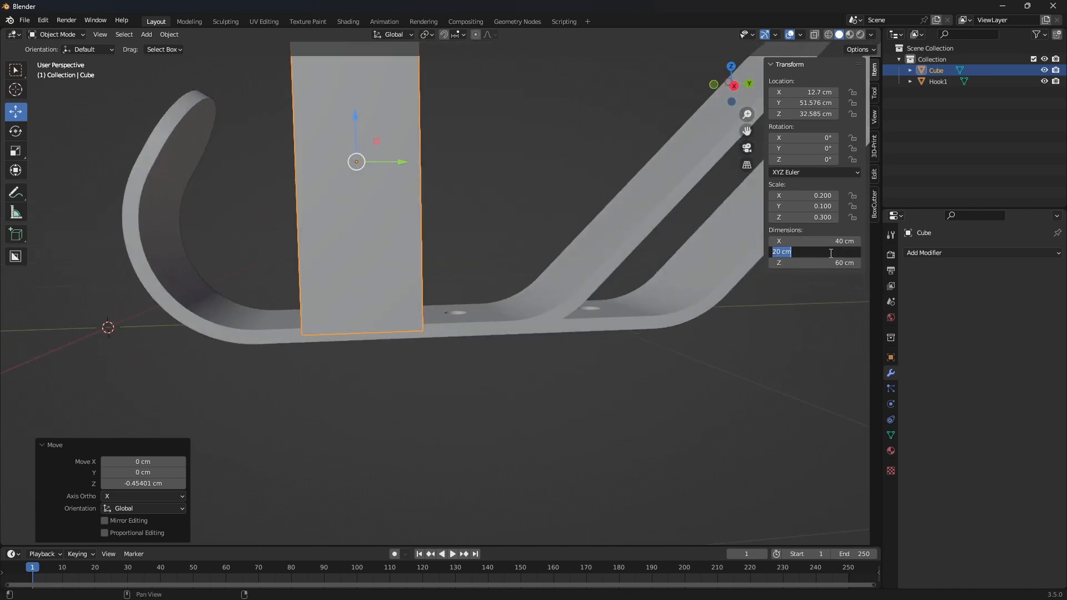
type("30")
key("Return")
Duplicate the cube and move the copy about -166.7 cm along Y, clear of the double hook
middle_click_drag(610, 300, 514, 327)
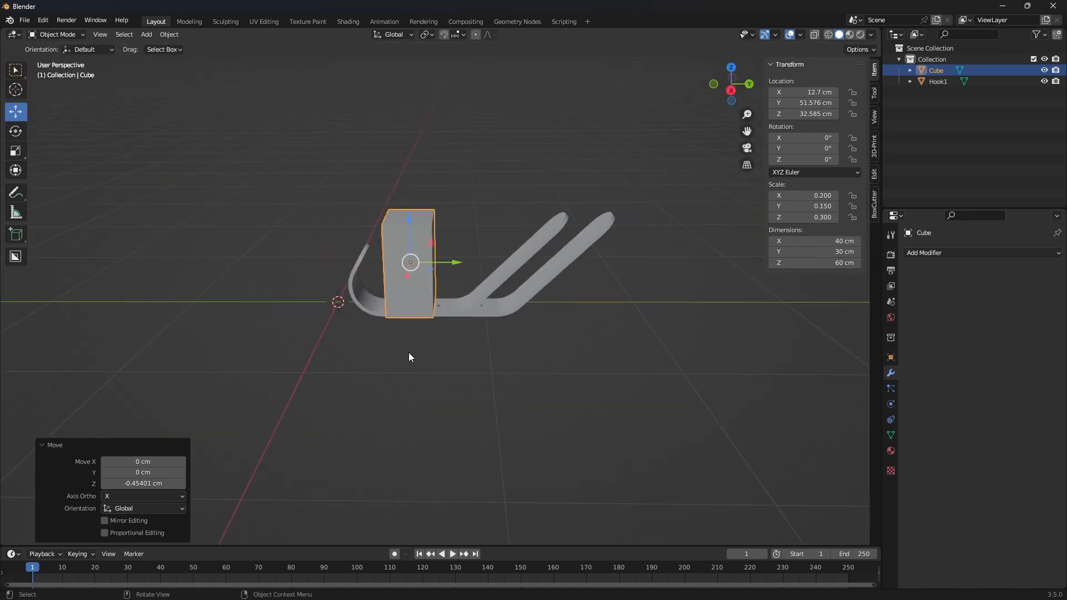
key("ctrl+c")
key("ctrl+v")
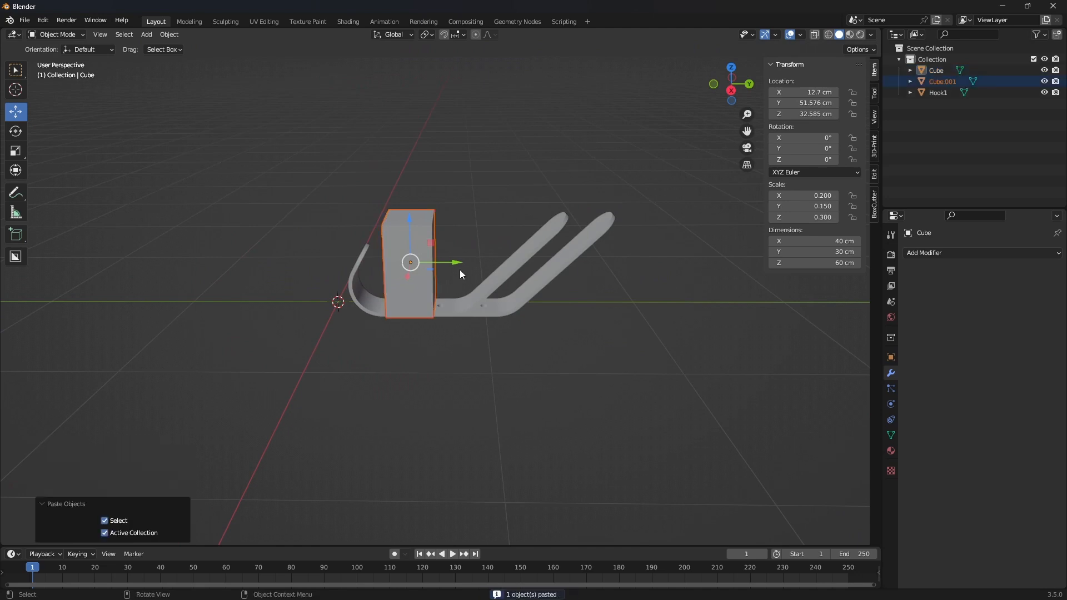
left_click_drag(452, 259, 200, 262)
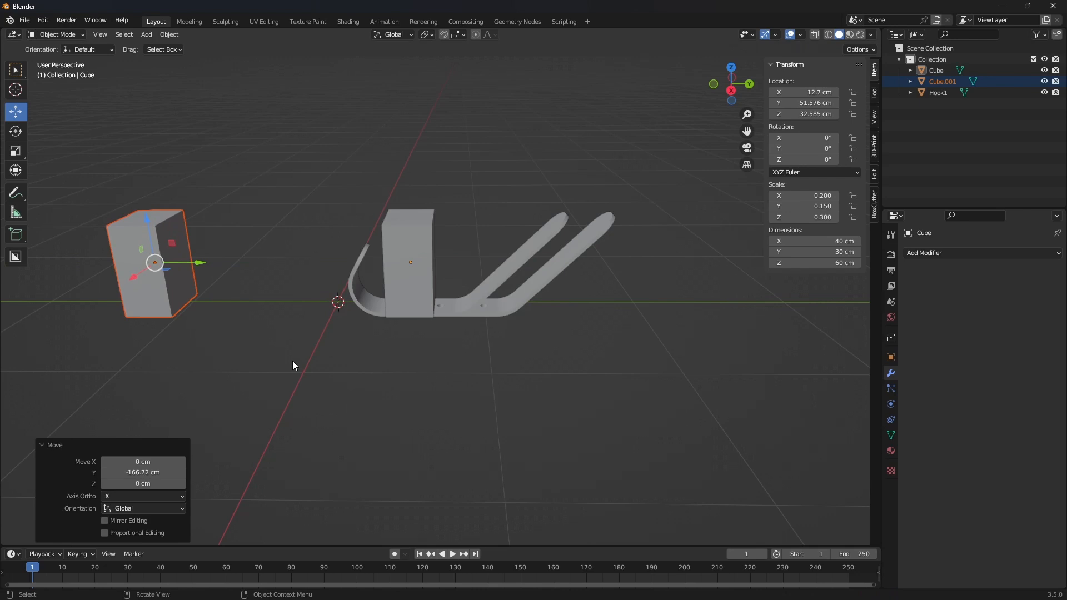
Add a Boolean modifier to the original cube, set to Intersect with Hook1 as its object
left_click(428, 233)
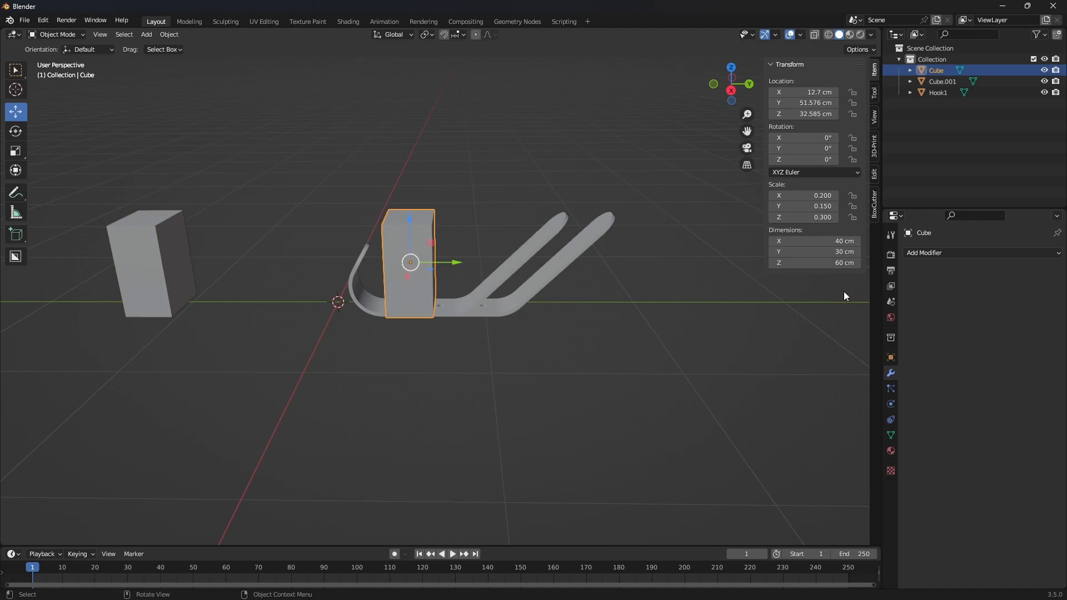
left_click(1052, 254)
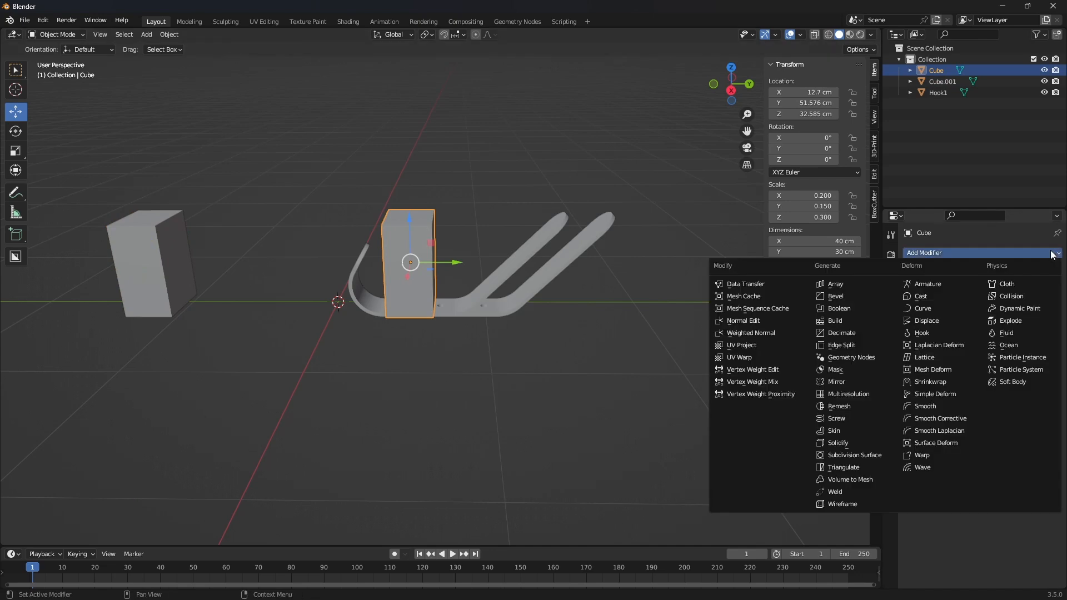
left_click(850, 307)
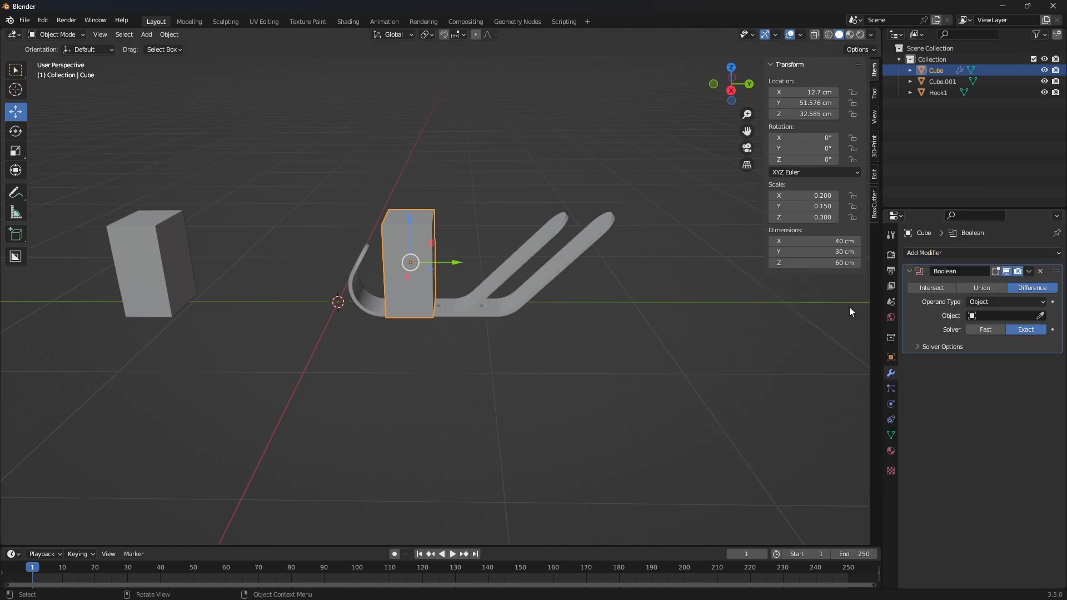
left_click(929, 287)
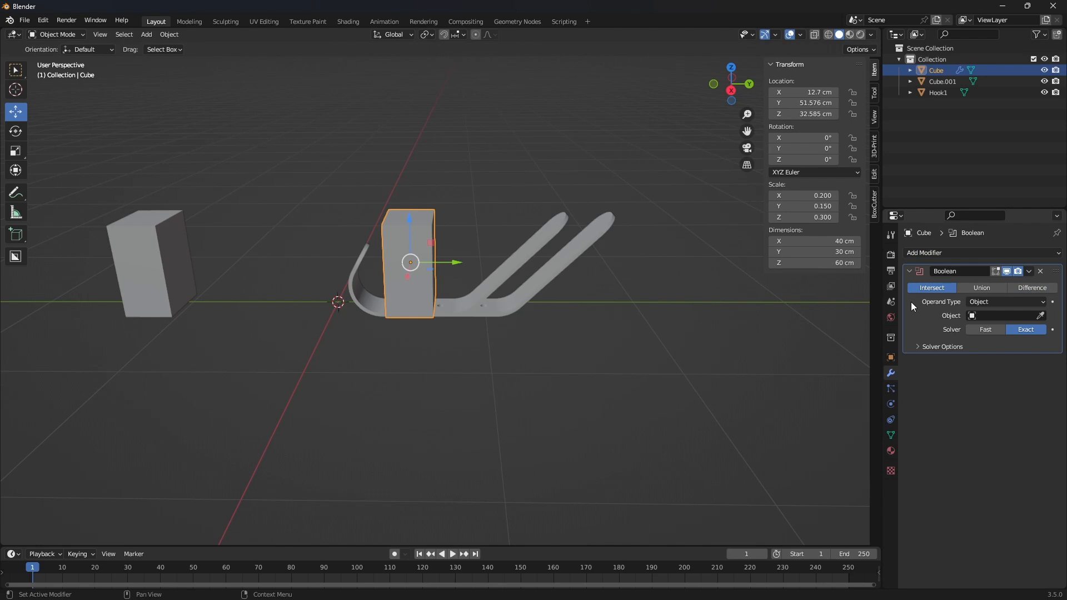
left_click(1041, 317)
left_click(527, 252)
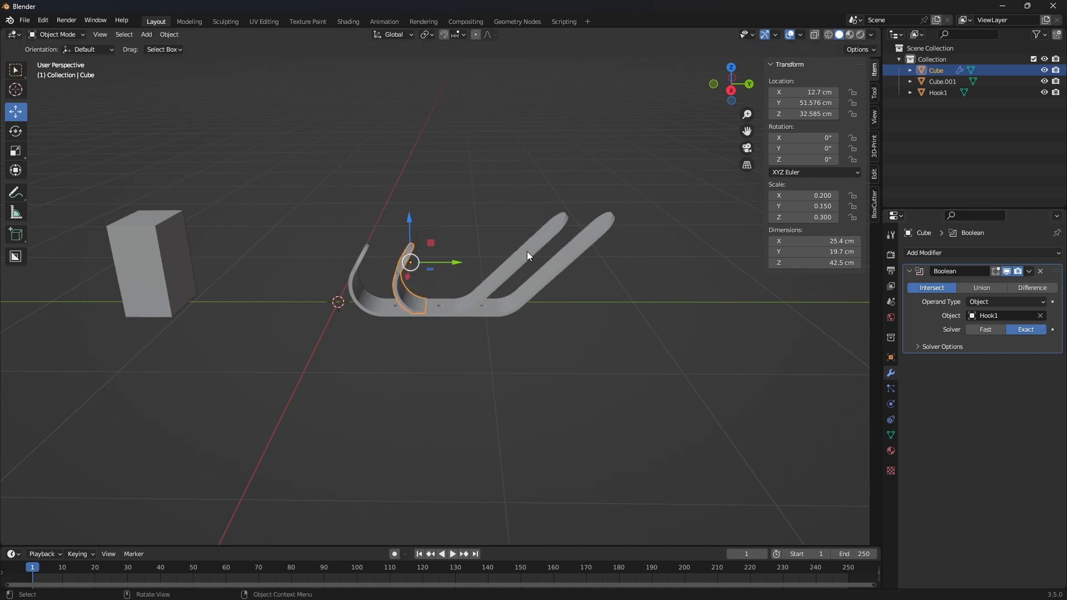
Apply the cube's Boolean modifier and move the resulting curved piece along negative X, away from the double hook
scroll(468, 342, "up", 4)
middle_click_drag(468, 342, 459, 363)
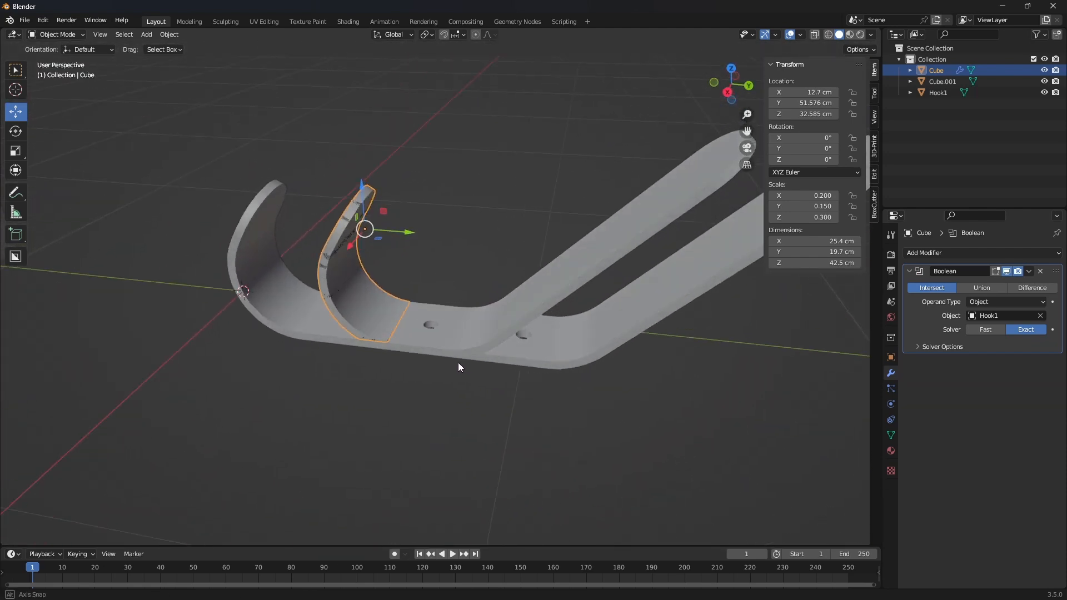
left_click(1030, 272)
left_click(989, 282)
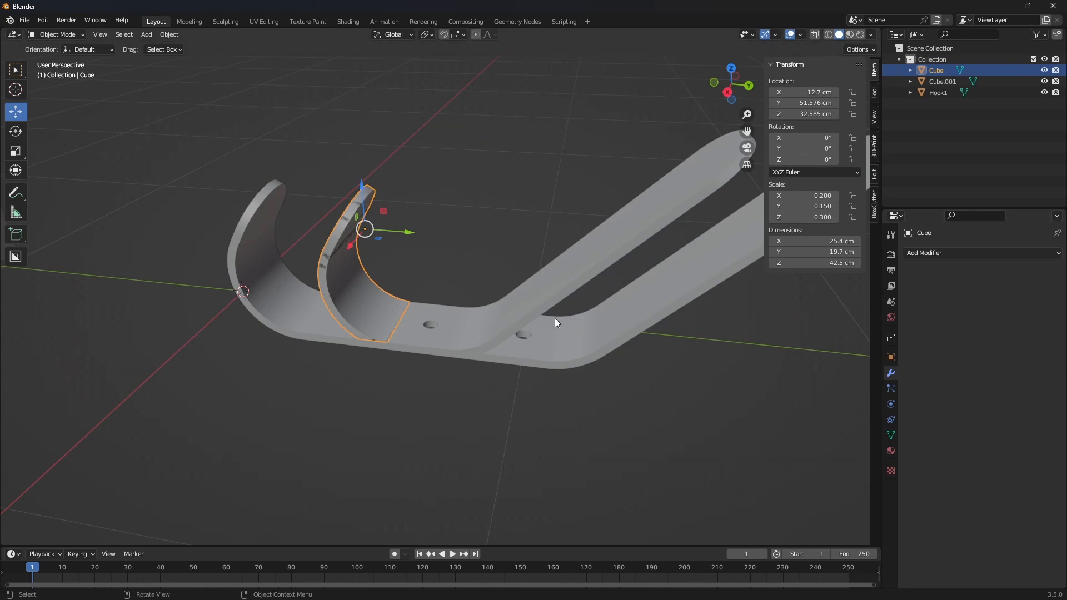
left_click_drag(351, 246, 471, 158)
Move the copied cube back along Y to about 51.6 cm so it encloses the inner hook's curve
middle_click_drag(515, 195, 119, 285)
left_click(61, 281)
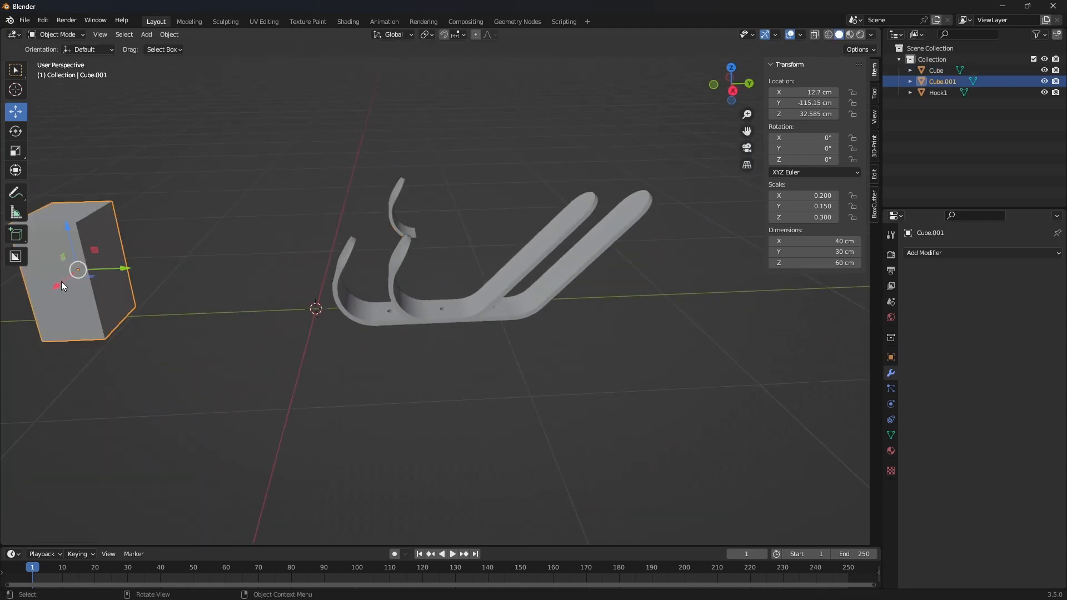
left_click_drag(121, 270, 529, 383)
mouse_move(529, 383)
middle_mouse_down()
mouse_move(553, 345)
mouse_move(651, 324)
mouse_move(752, 345)
mouse_move(533, 366)
middle_mouse_up()
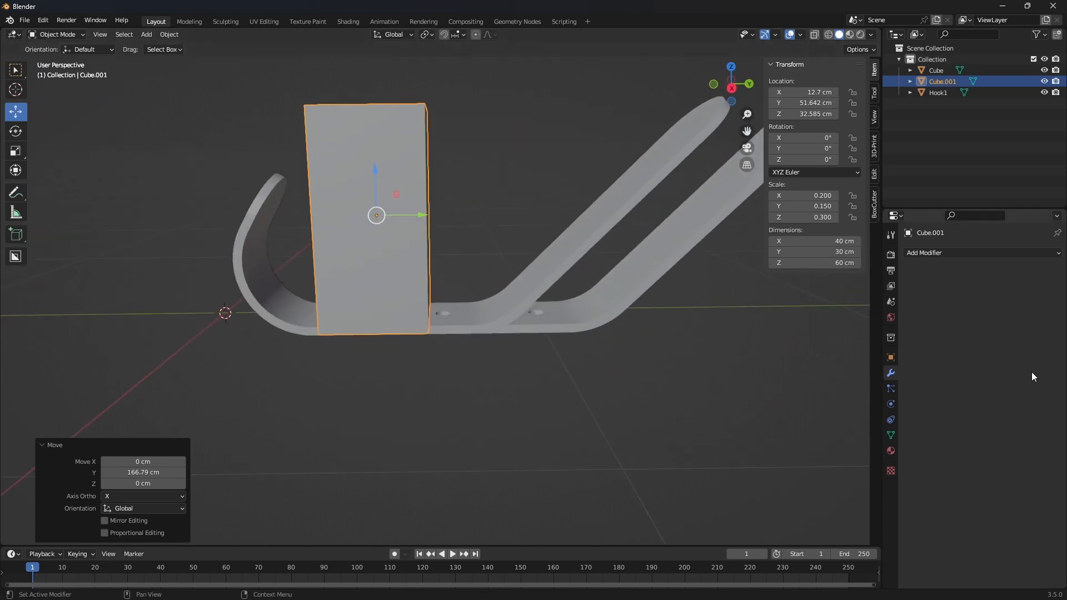
Add a Difference Boolean modifier to Hook1 with Cube.001 as its object, and preview the cut with the cube hidden
left_click(562, 265)
left_click(1059, 254)
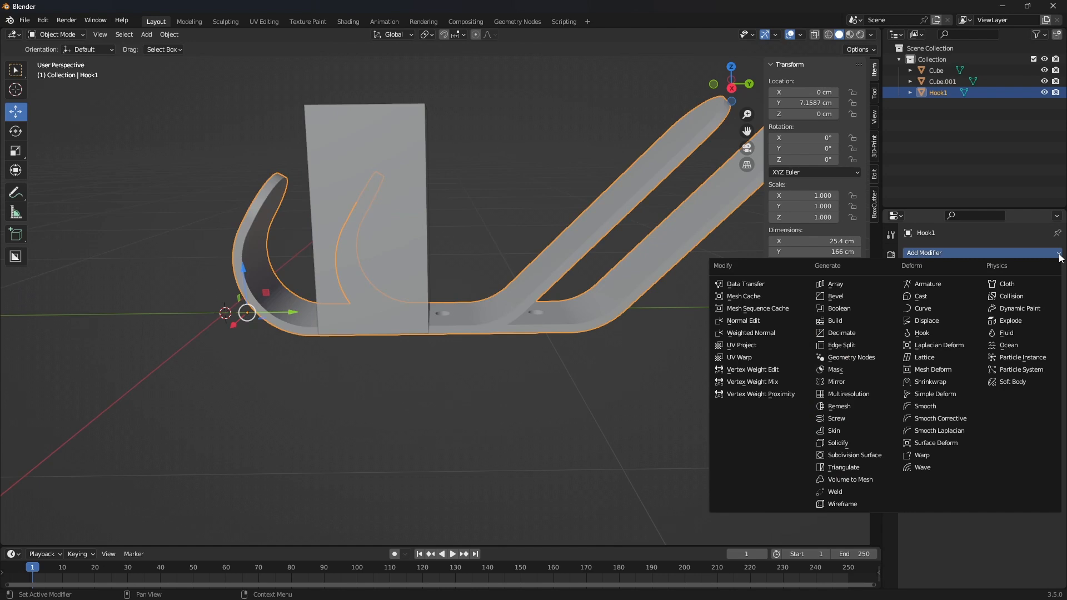
left_click(845, 307)
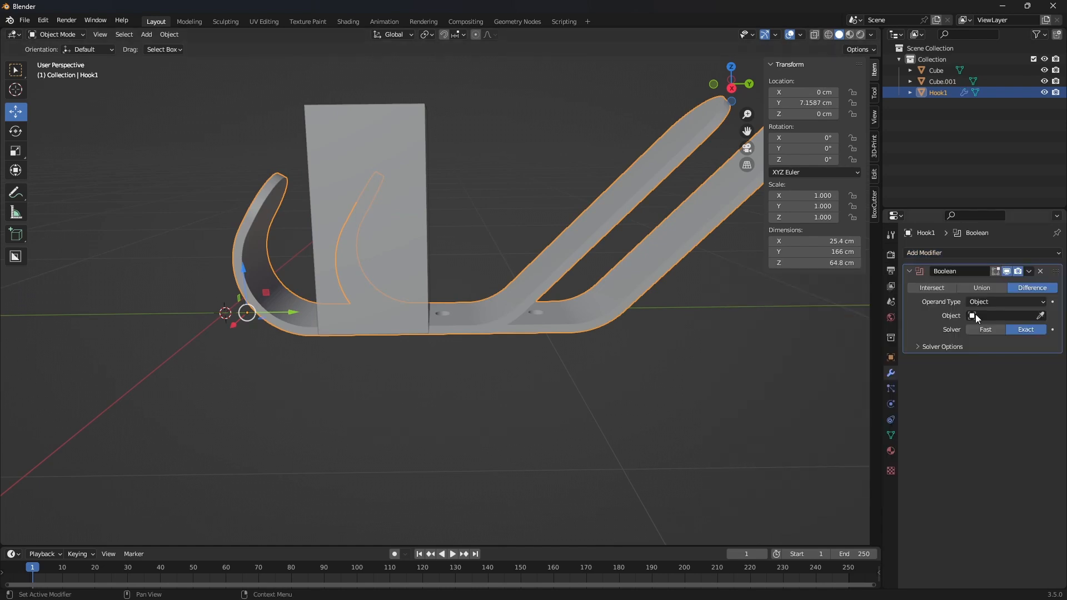
left_click(1040, 316)
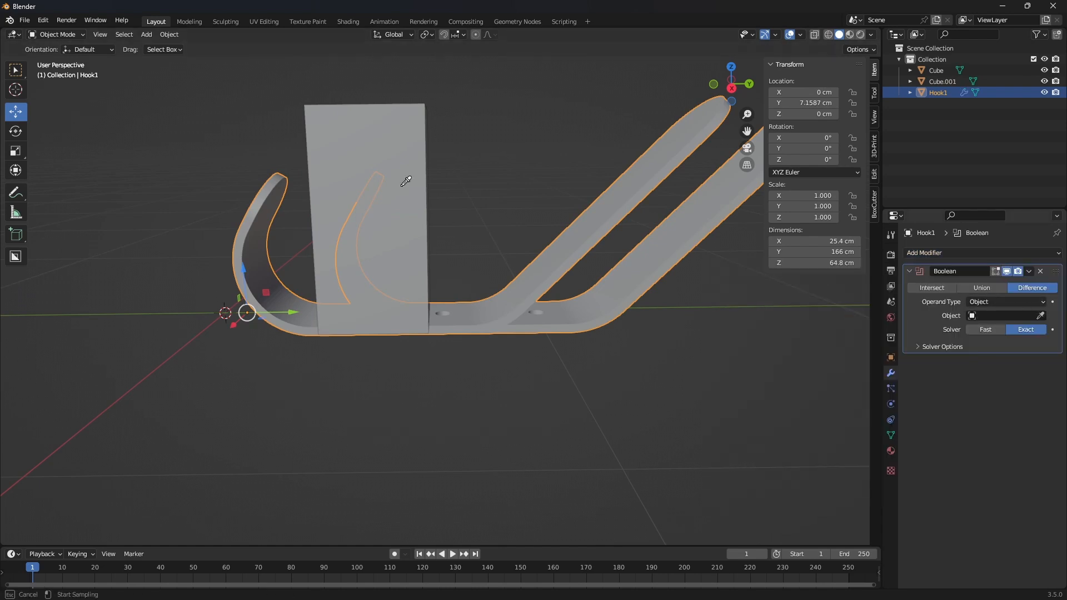
left_click(400, 115)
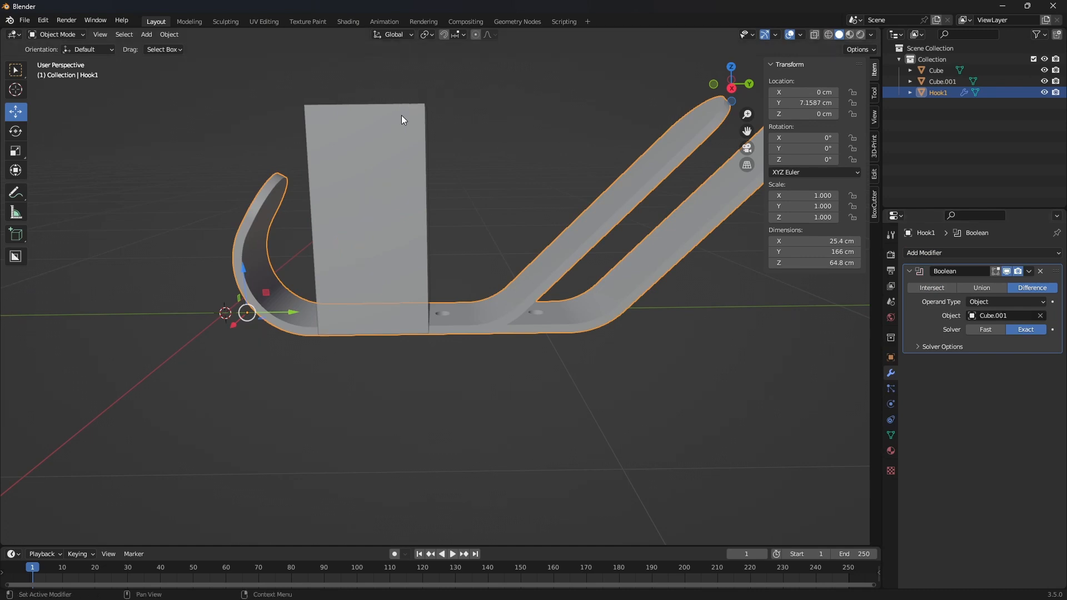
left_click(1045, 82)
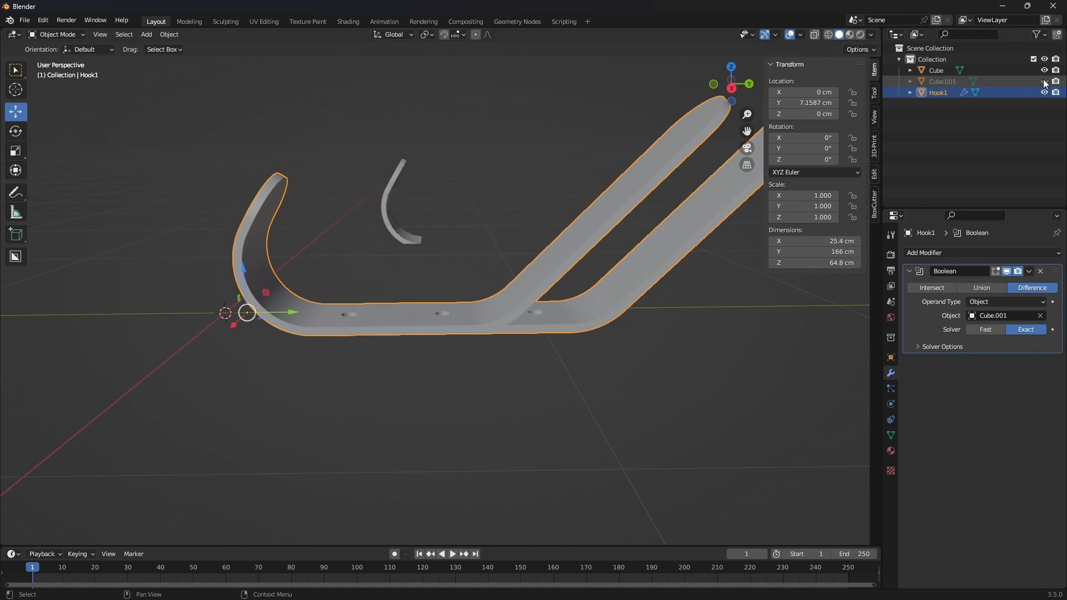
left_click(1045, 81)
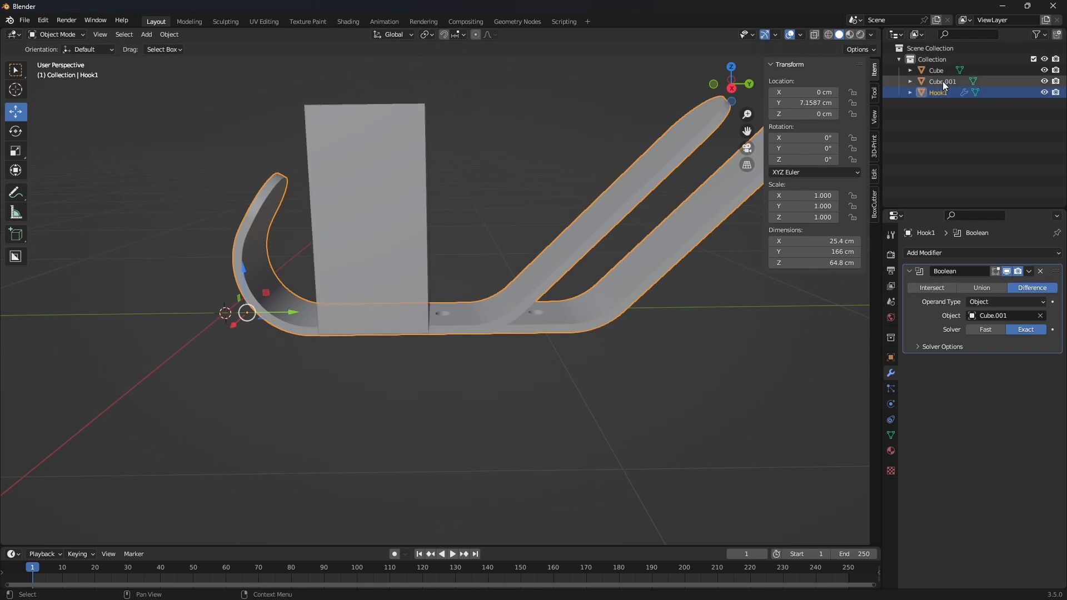
Apply Hook1's Boolean modifier and delete the cutting cube Cube.001
left_click(1029, 272)
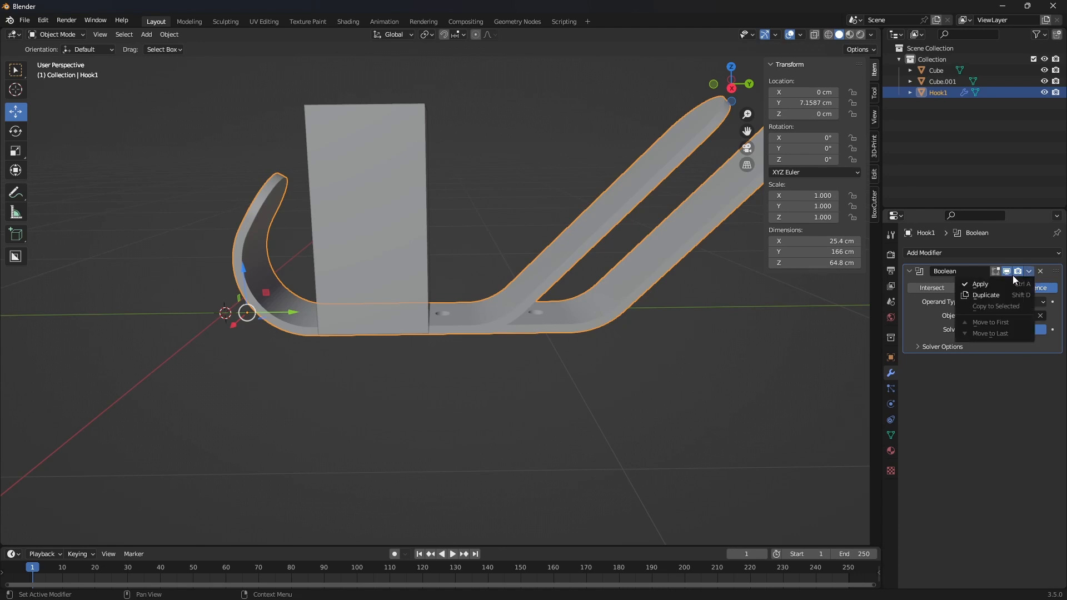
left_click(985, 283)
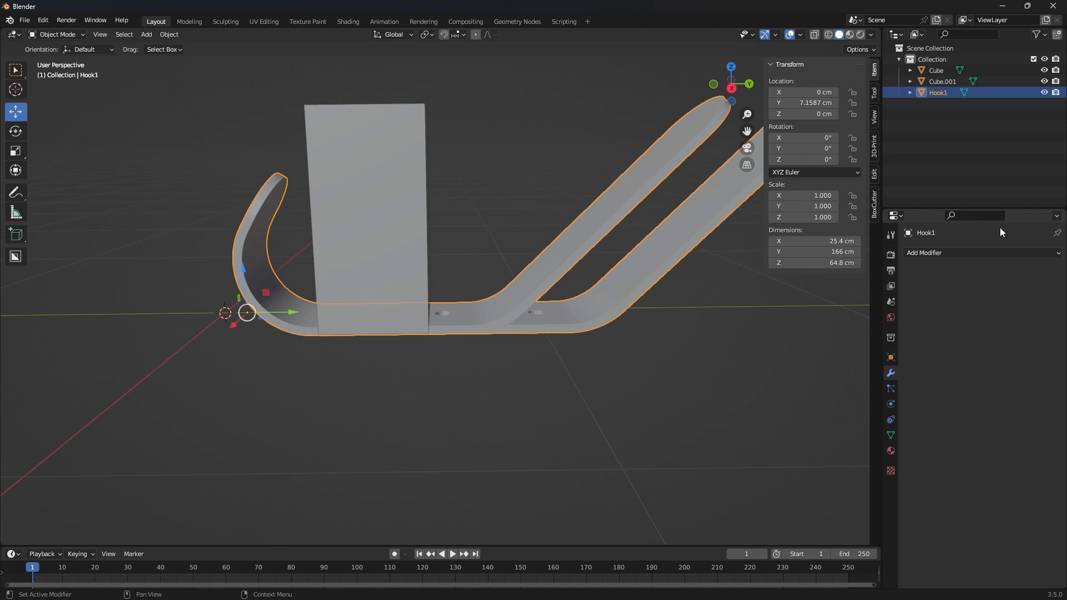
left_click(938, 81)
key("Delete")
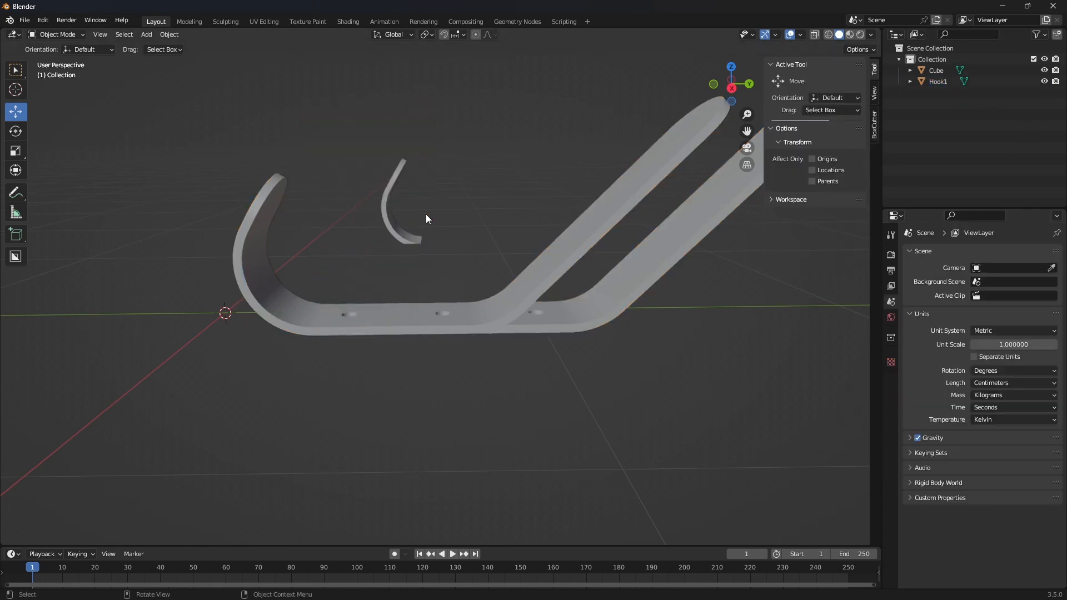
Move the separated curved piece along X to about 13.3 cm, back into its original place on the double hook
middle_click_drag(470, 251, 636, 233)
scroll(369, 293, "up", 5)
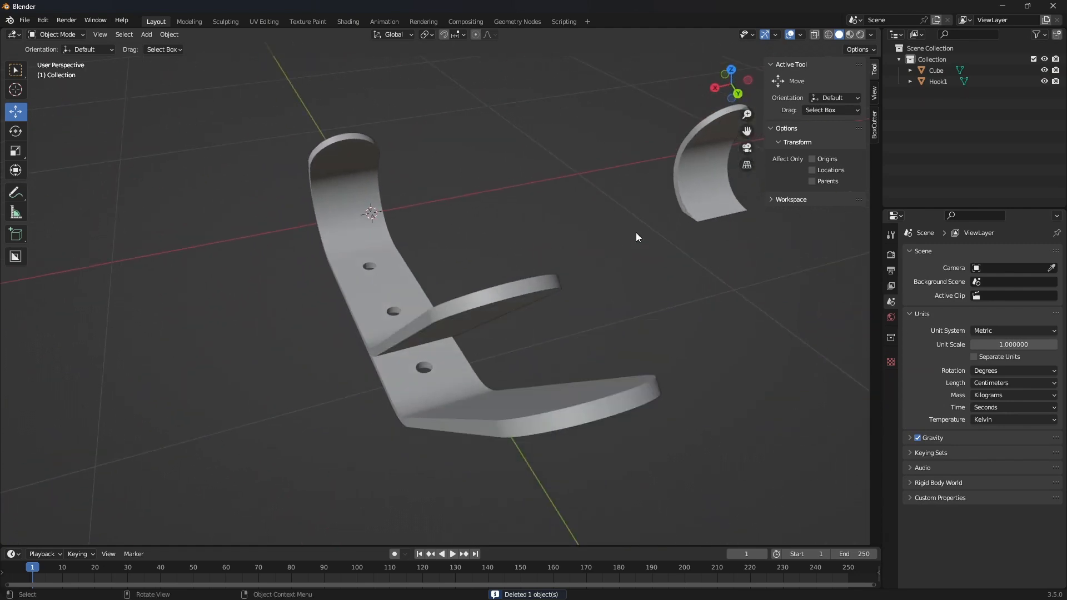
left_click(700, 197)
key("g")
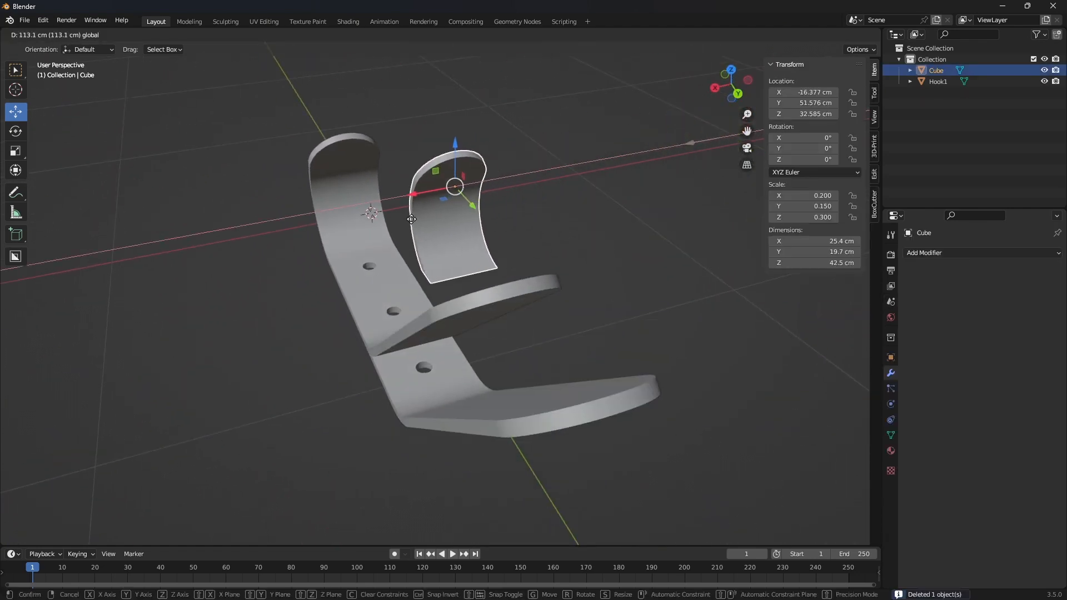
key("x")
left_click(419, 327)
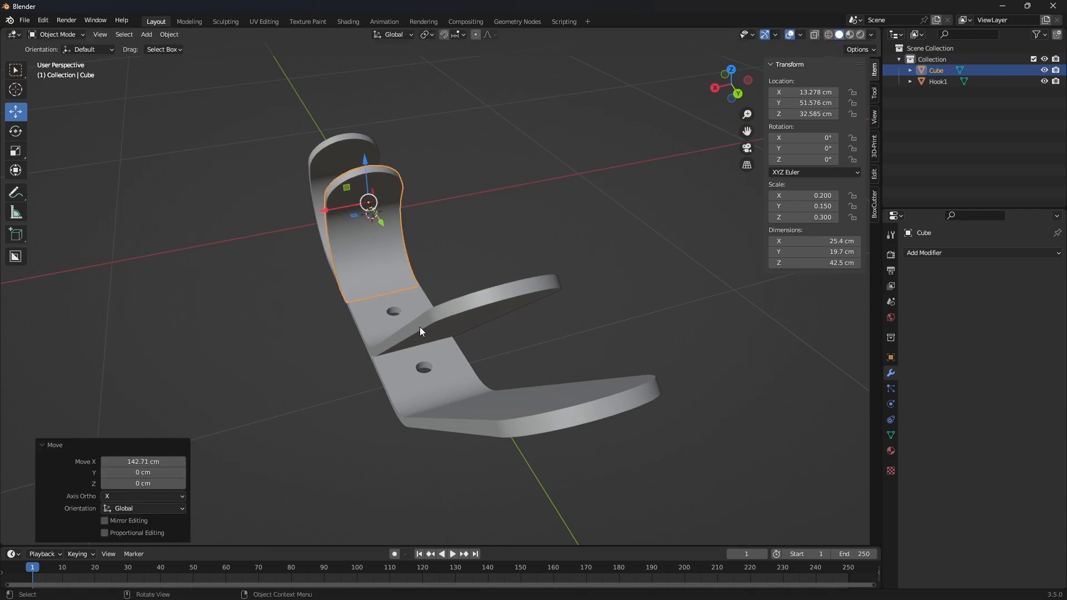
scroll(440, 326, "up", 5)
middle_click_drag(440, 331, 527, 336)
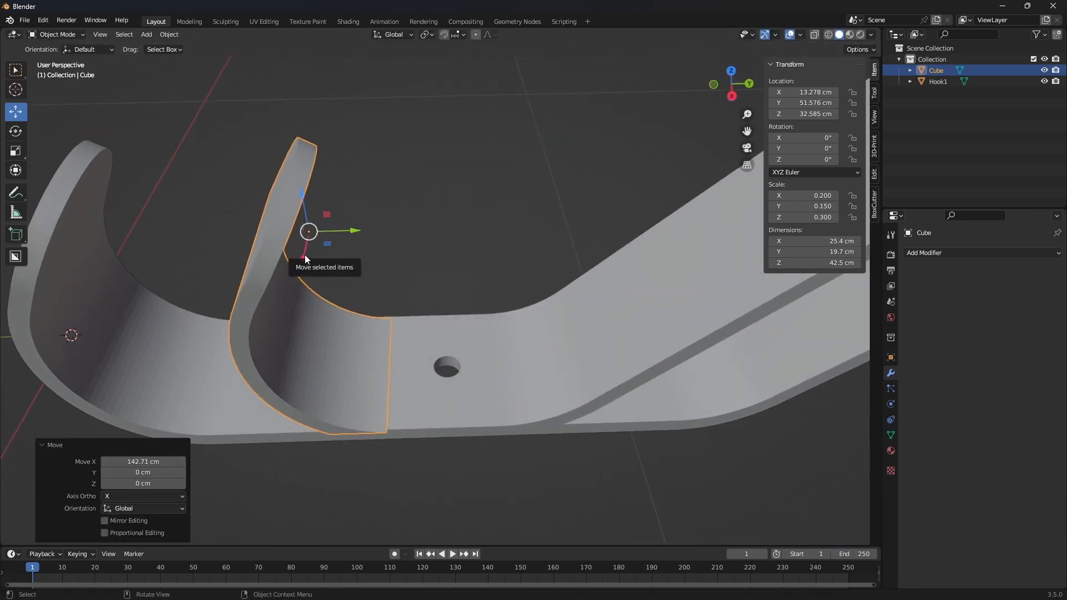
Move the curved piece along negative X to about -88 cm, clear of the double hook
left_click_drag(306, 260, 307, 256)
middle_click_drag(433, 371, 385, 355)
left_click_drag(338, 269, 603, 174)
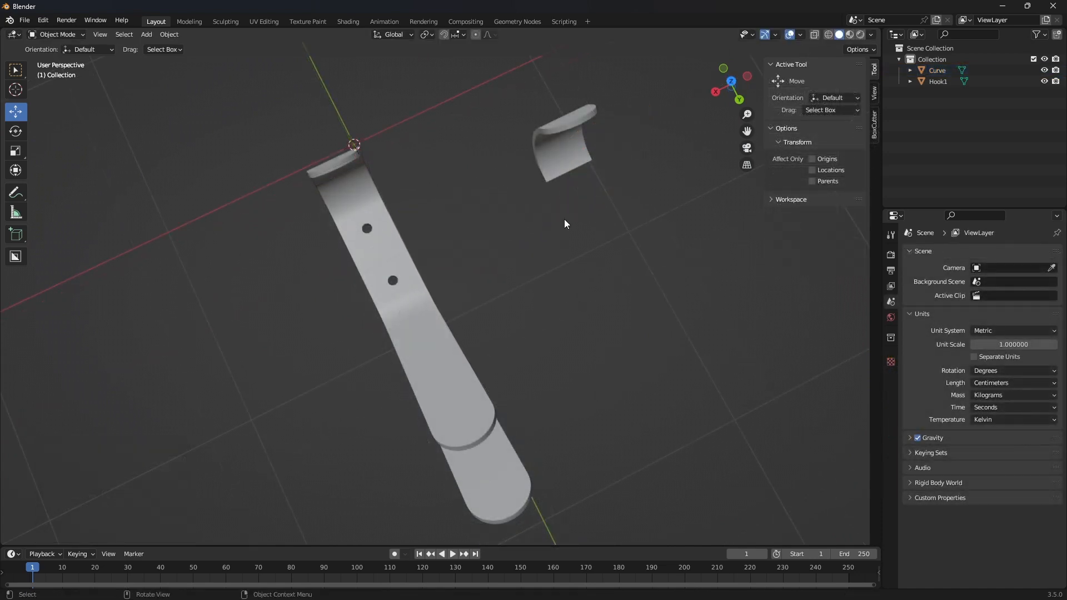
middle_click_drag(531, 227, 505, 167)
left_click(504, 167)
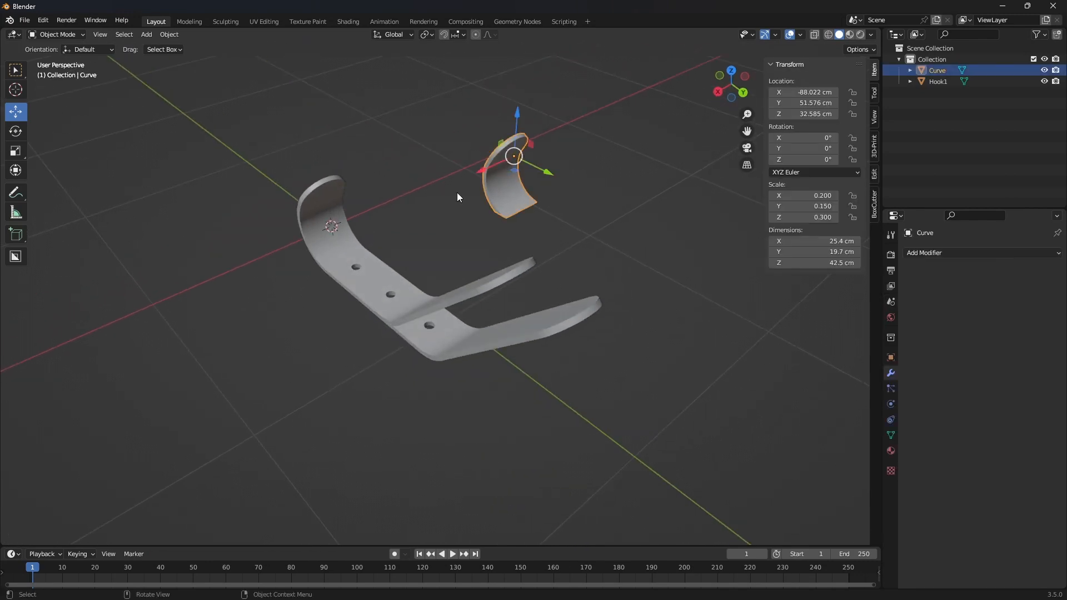
middle_click_drag(457, 192, 435, 264)
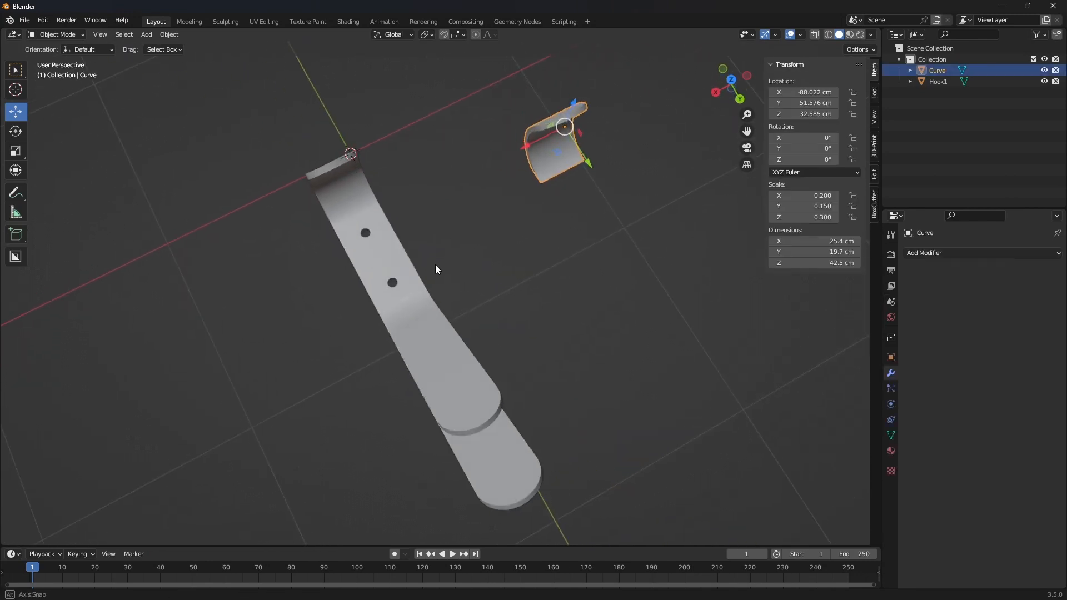
left_click(348, 197)
middle_click_drag(398, 294, 439, 294)
scroll(437, 293, "down", 3)
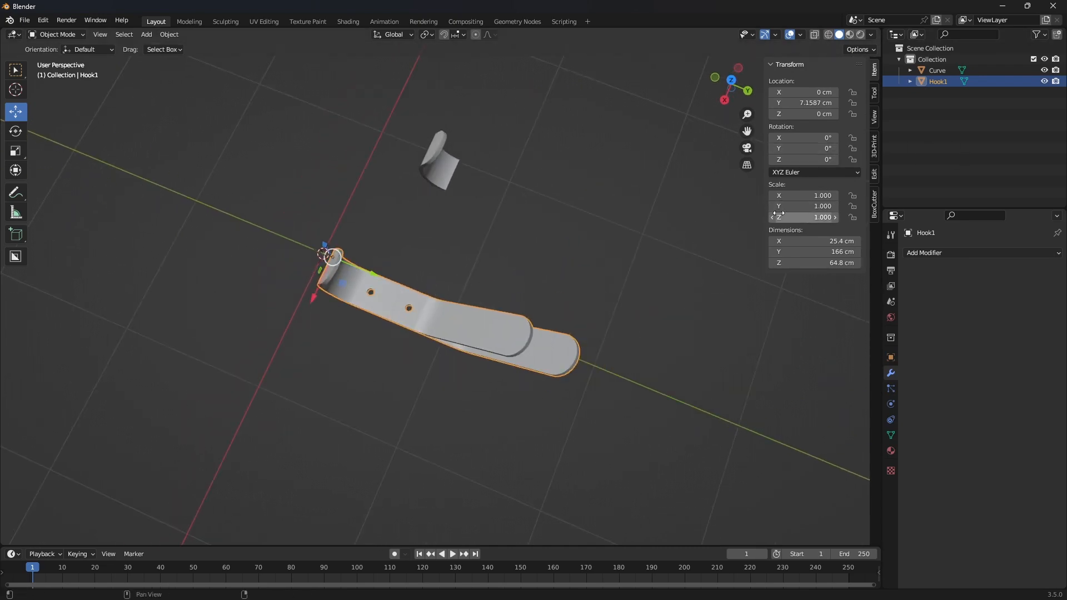
Add a new mesh cube at the world origin
left_click(148, 35)
mouse_move(153, 45)
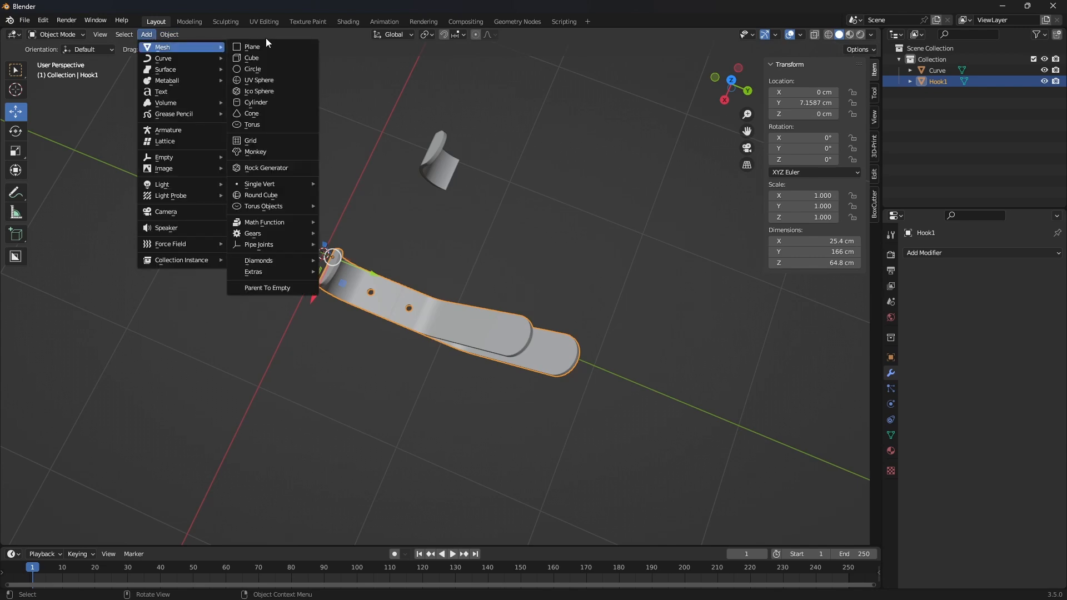
left_click(261, 57)
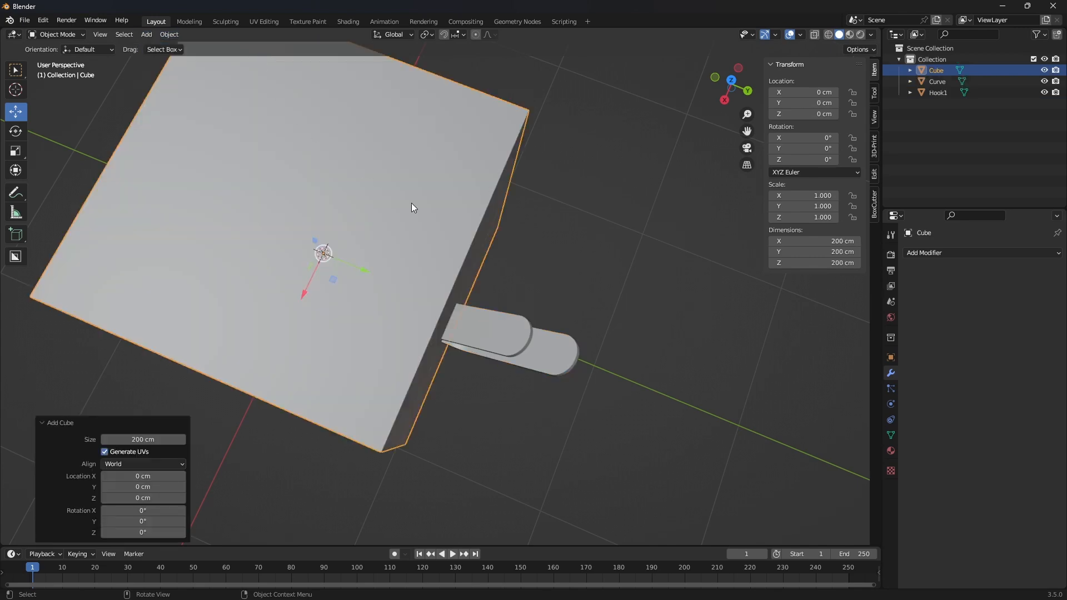
scroll(377, 355, "down", 3)
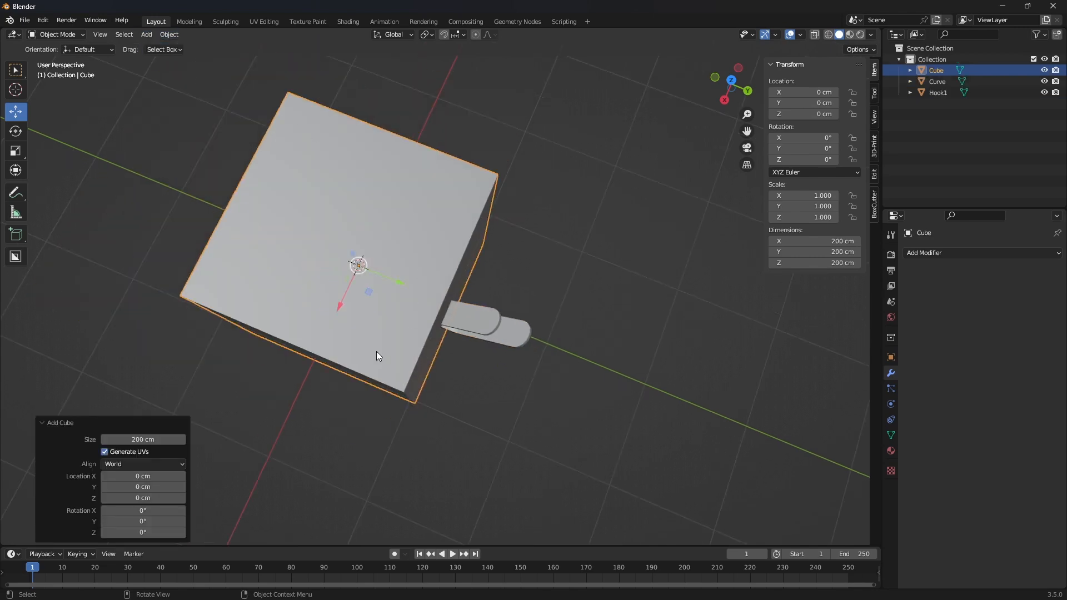
Set the new cube's dimensions to 30 cm in X, 0.1 cm in Y and 30 cm in Z
double_click(830, 241)
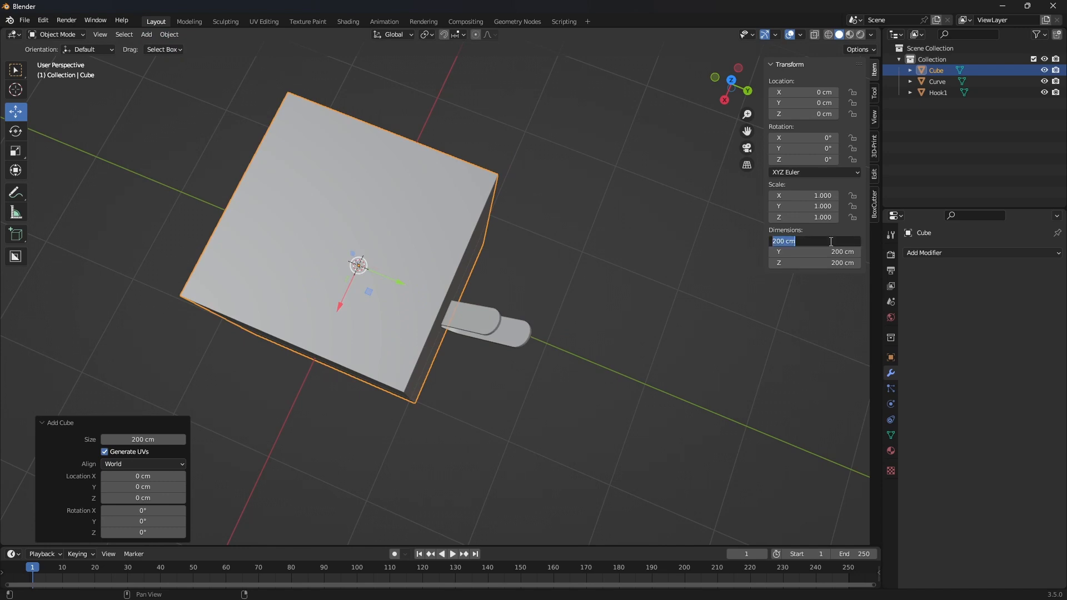
type("30")
key("Return")
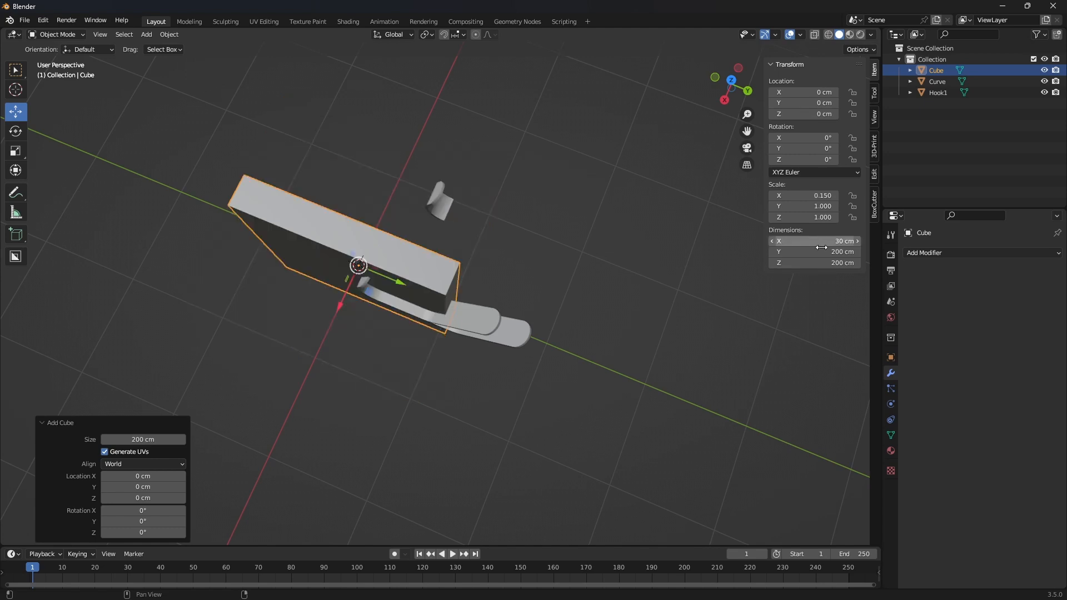
double_click(823, 252)
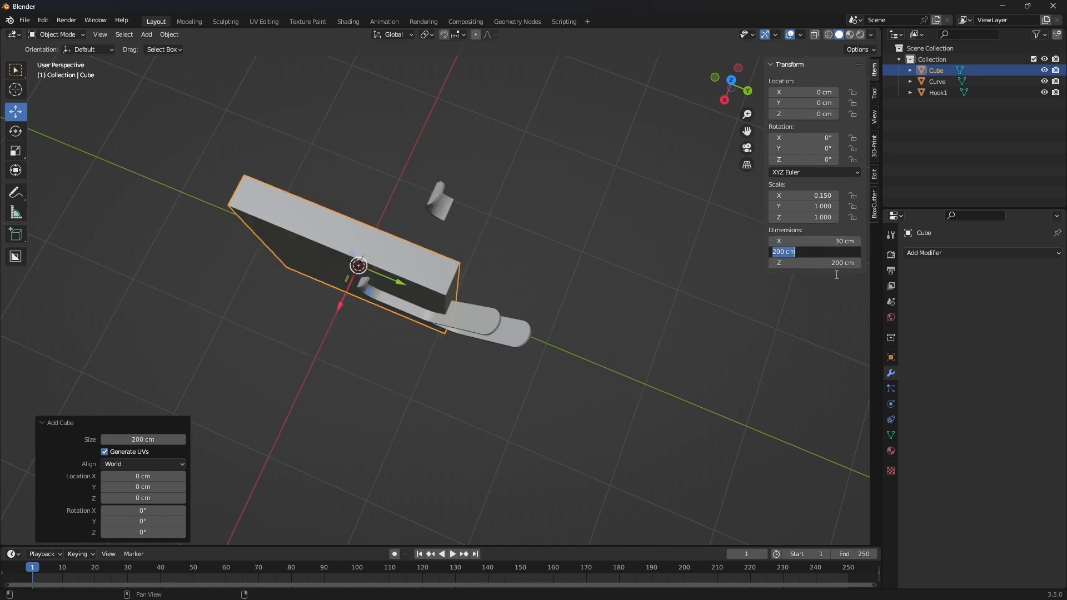
type("0.1")
key("Return")
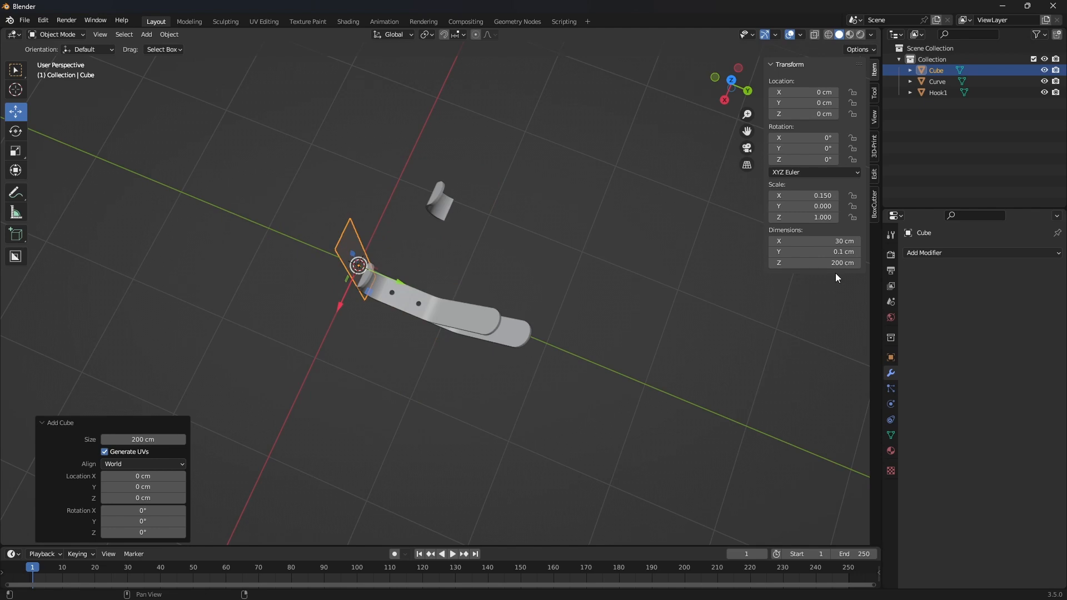
double_click(831, 264)
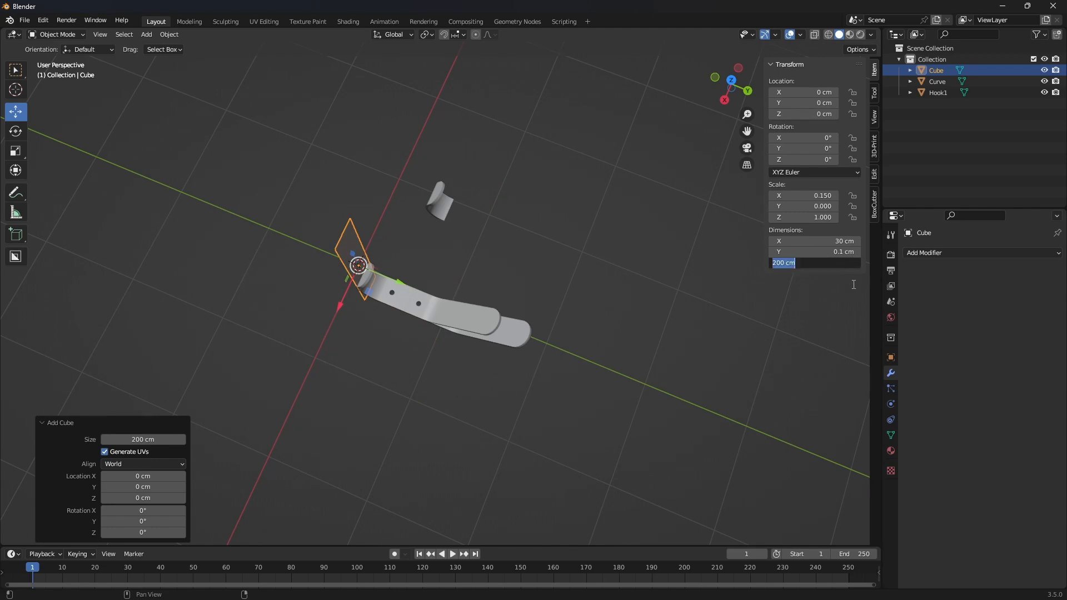
type("30")
key("Return")
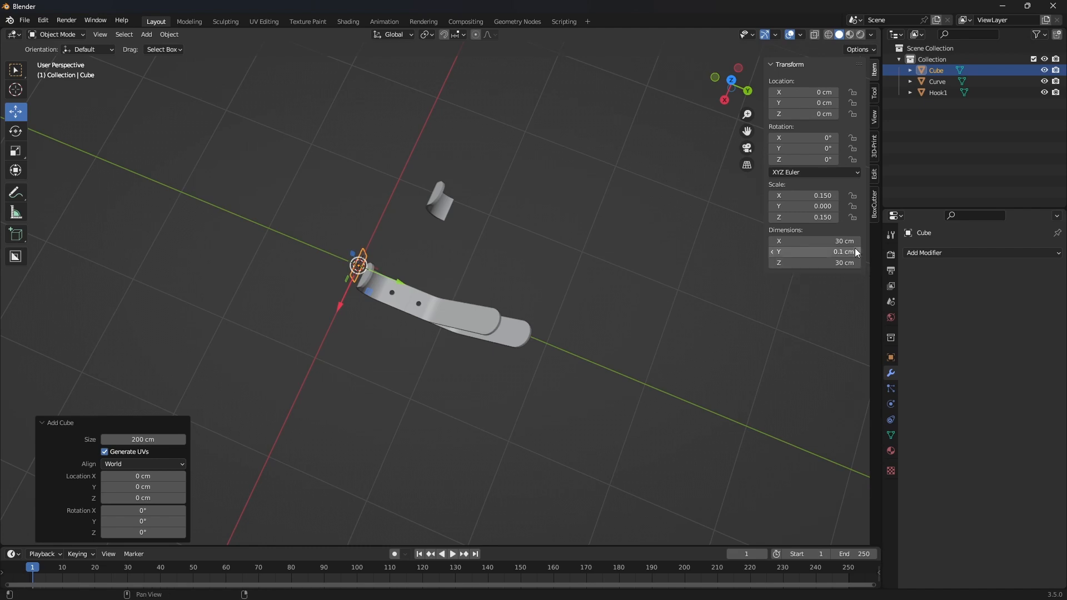
Try to set the thin cube's Y dimension to 0
double_click(838, 253)
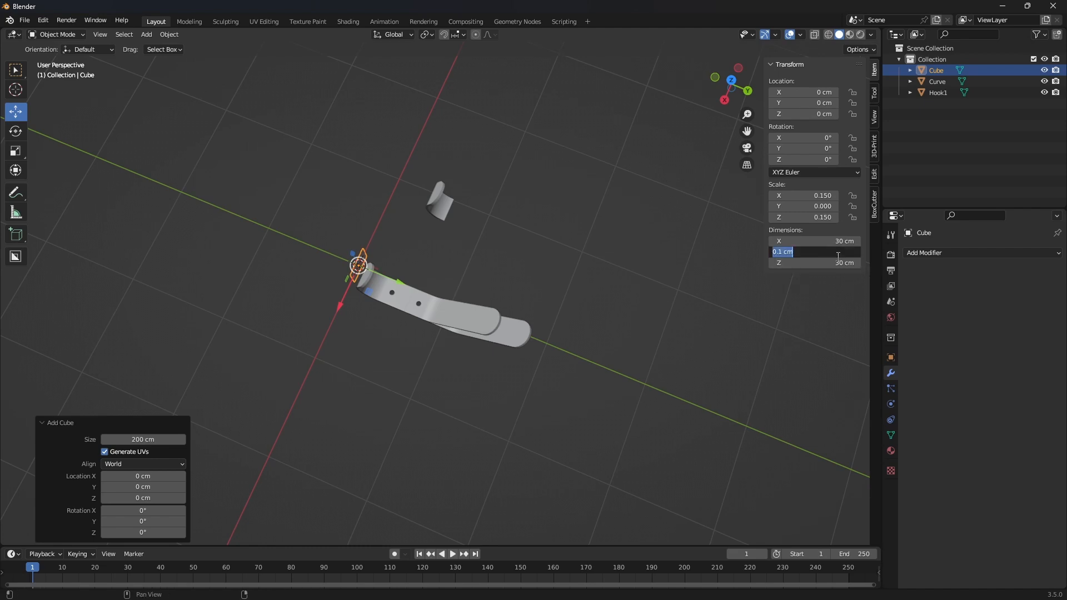
key("BackSpace")
type("0")
key("Return")
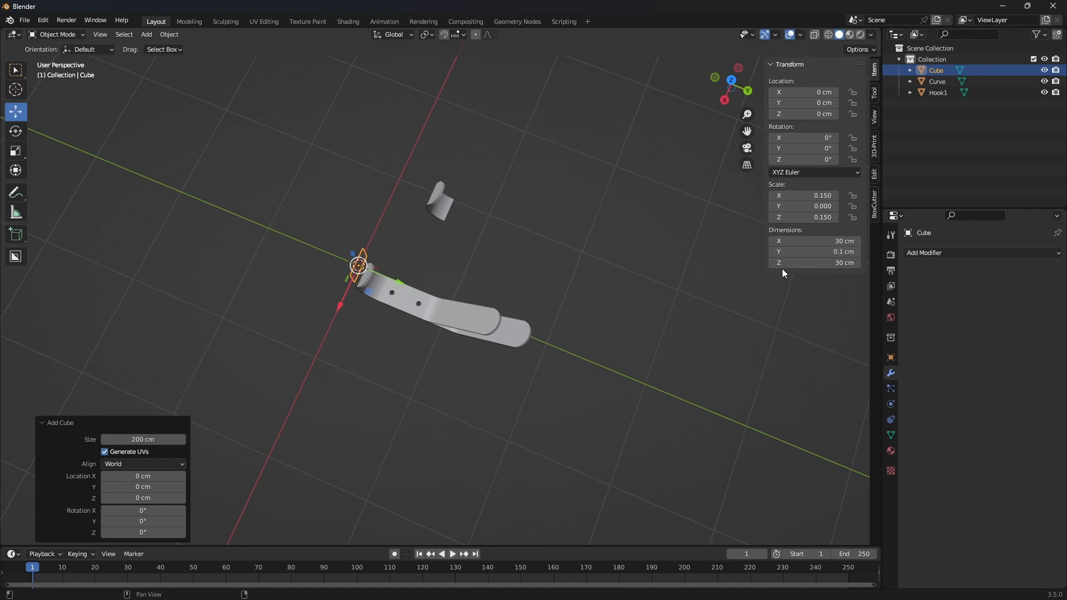
Position the thin cube at about X 5.5 cm and Y 34.4 cm, across the base between Hook1's curve and its first hole
scroll(239, 331, "up", 7)
left_click_drag(209, 215, 408, 306)
middle_click_drag(408, 304, 479, 283)
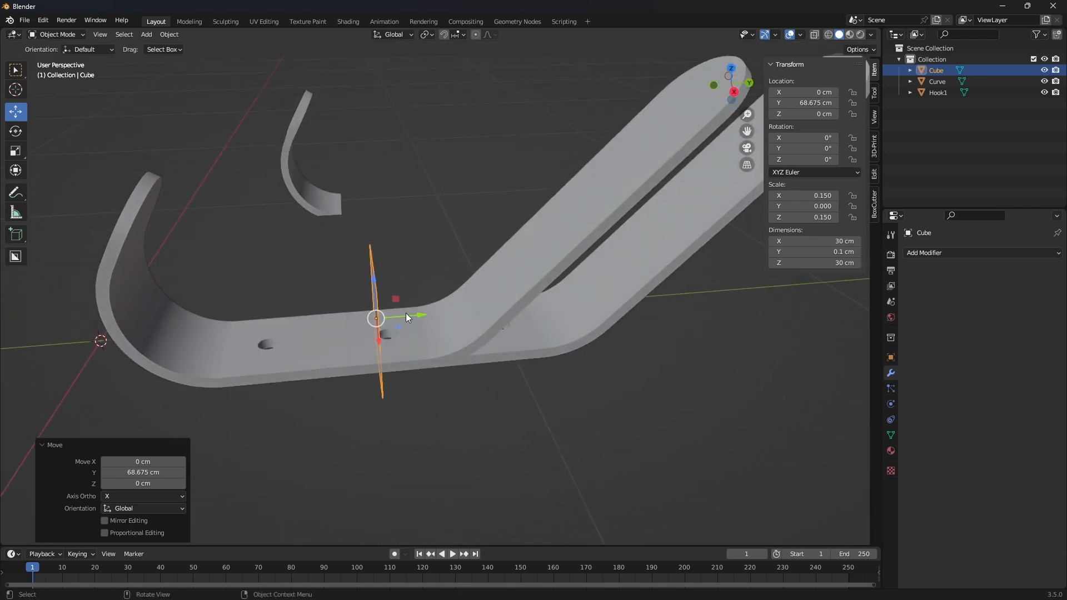
left_click_drag(406, 317, 234, 362)
middle_click_drag(335, 352, 431, 407)
Align Hook1 with the thin cube along X by their centers, using the cube as the active object
left_click(431, 412)
left_click(285, 428, "shift")
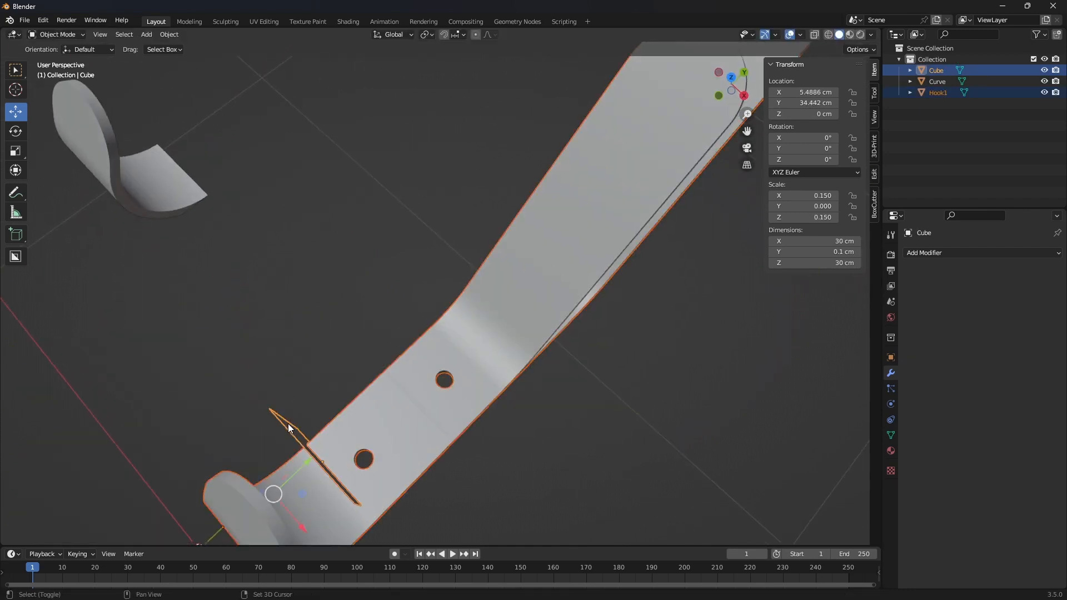
left_click(169, 34)
mouse_move(169, 44)
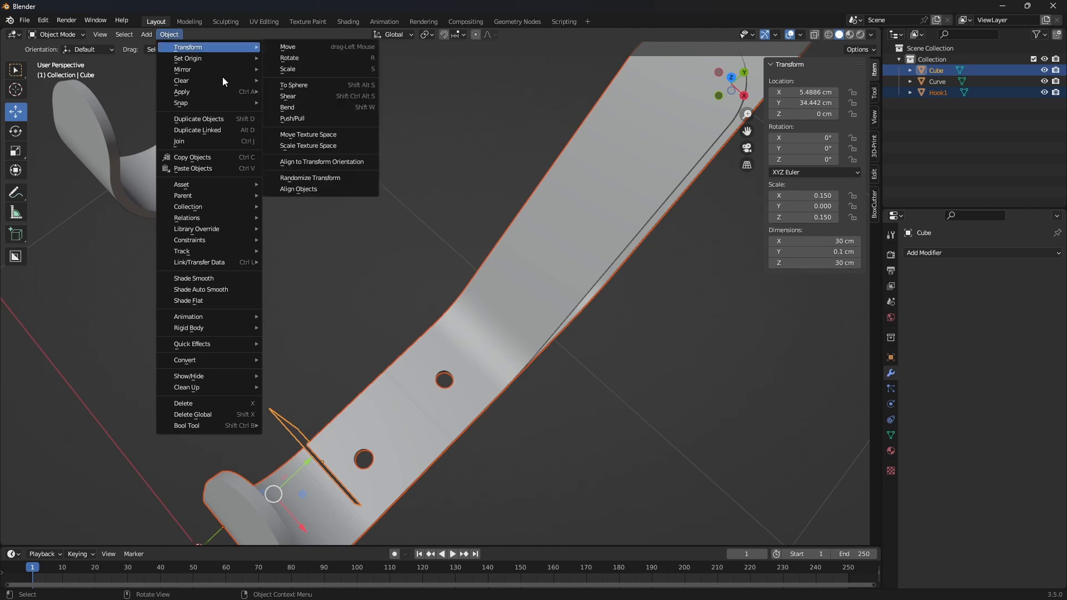
left_click(311, 189)
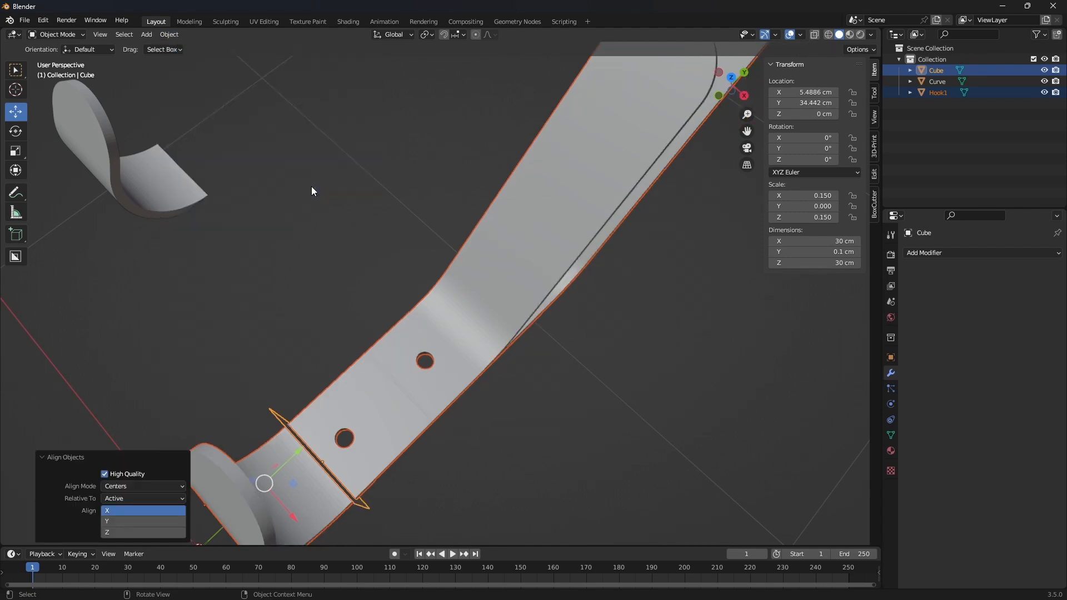
middle_click_drag(328, 283, 567, 260)
left_click(662, 214)
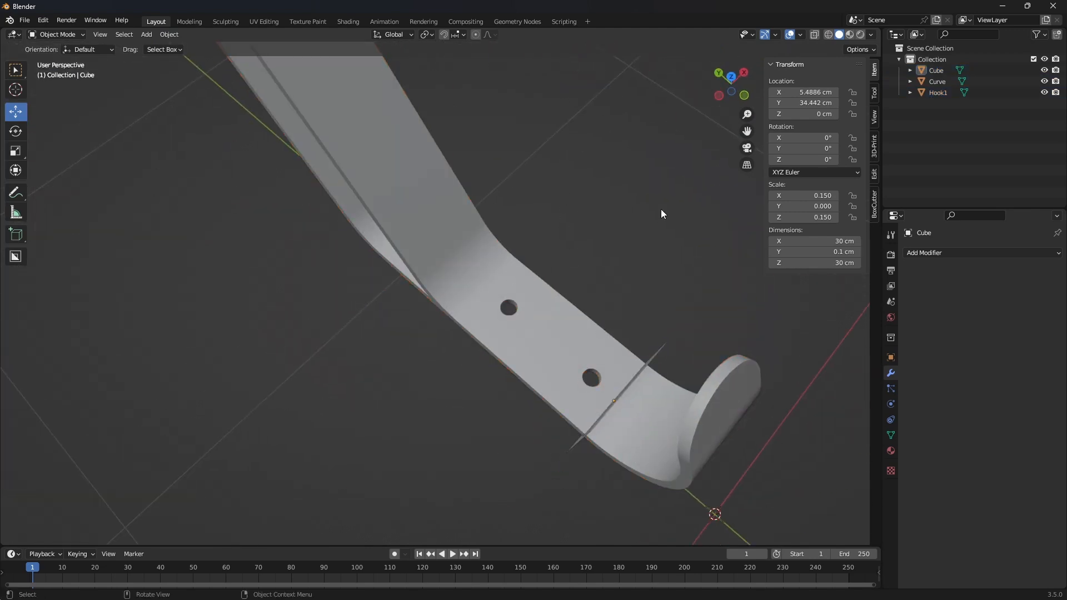
middle_click_drag(662, 214, 333, 273)
Rename the thin slicing cube as knife
left_click(303, 306)
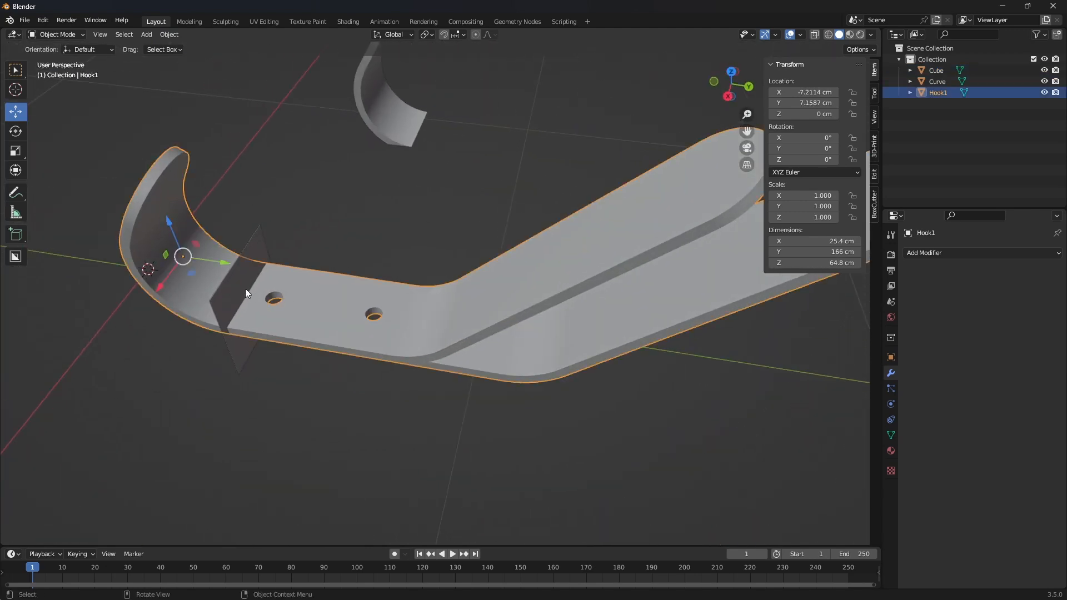
double_click(932, 71)
type("knife")
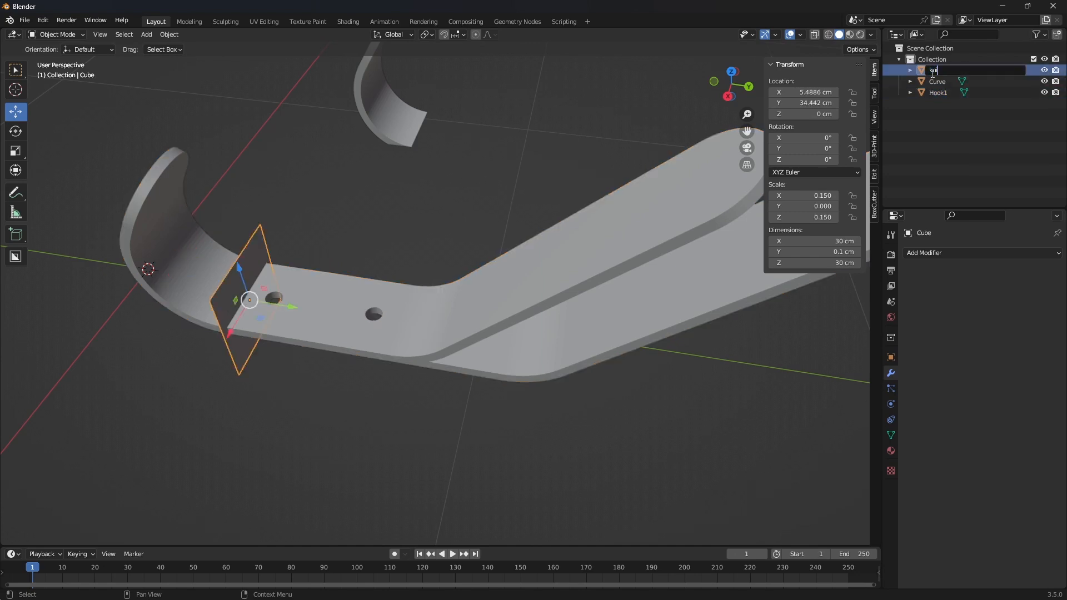
key("Return")
Add a Boolean modifier to Hook1 in Difference mode with knife as its operand object
left_click(396, 325)
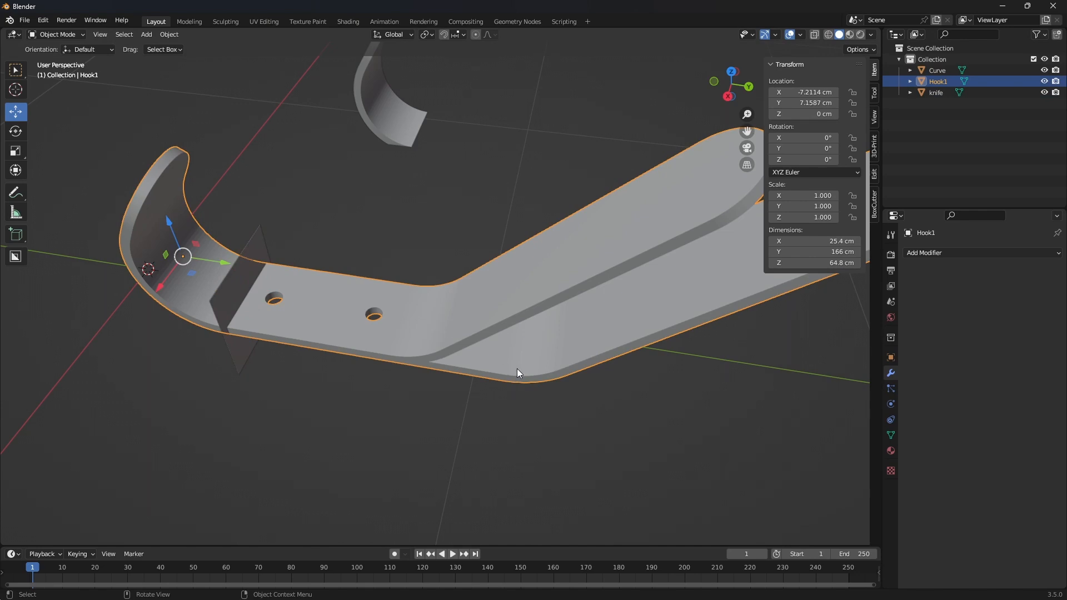
left_click(1051, 258)
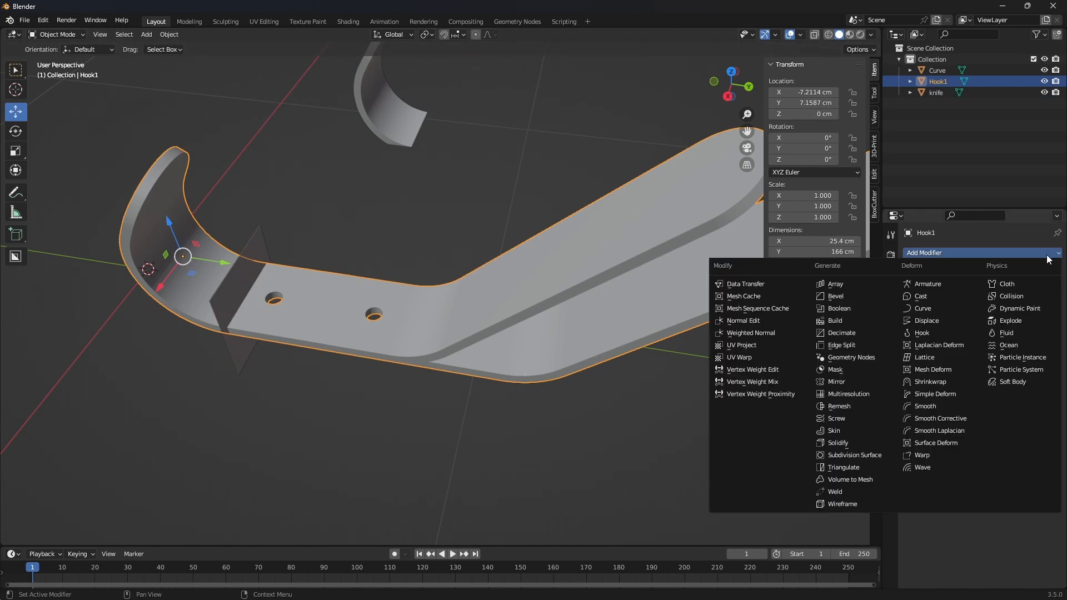
left_click(853, 309)
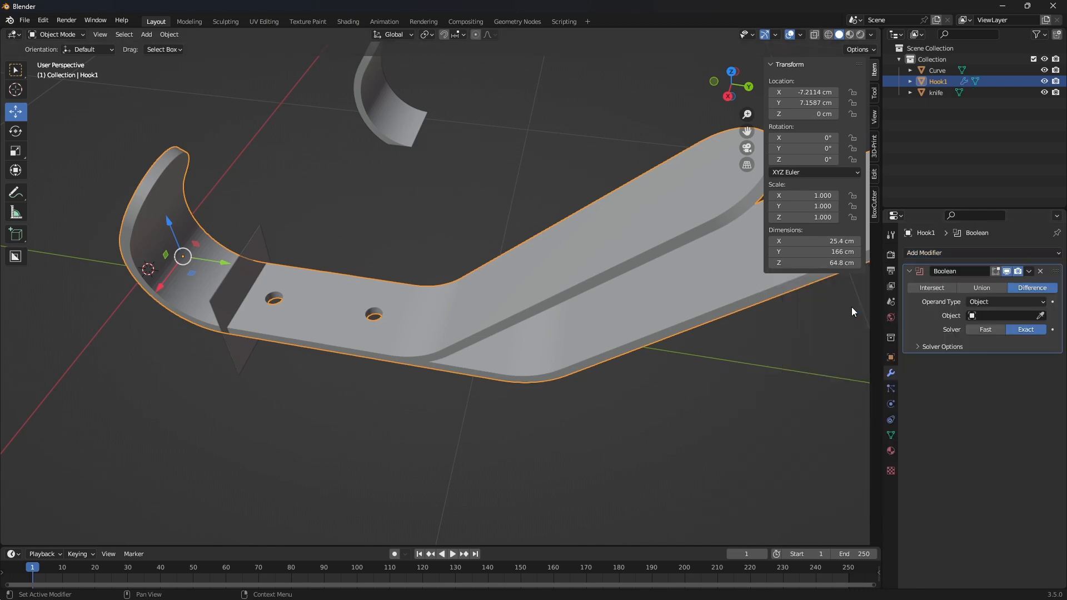
left_click(984, 316)
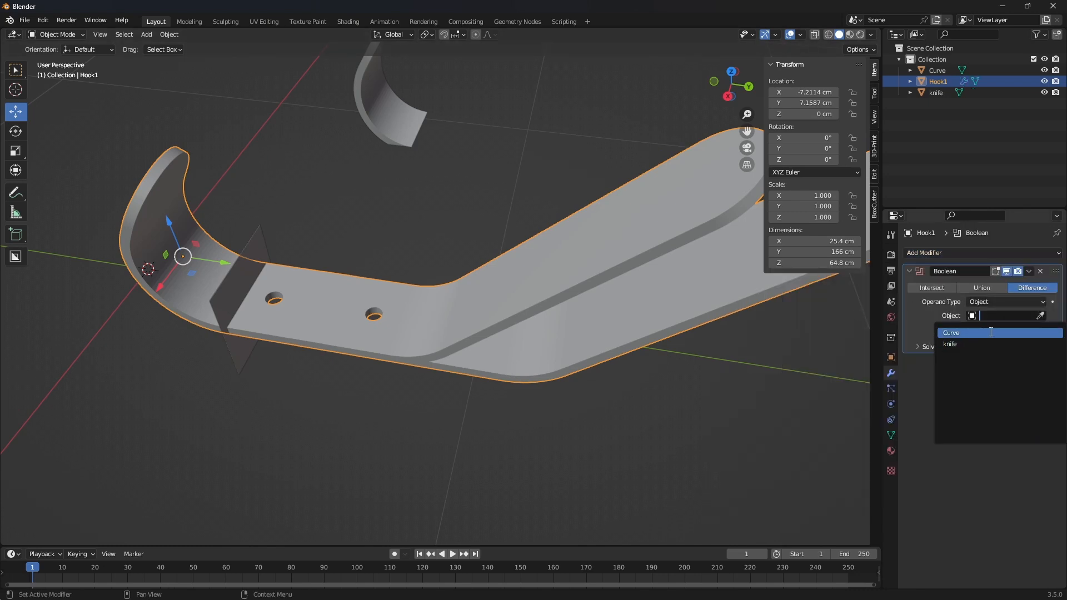
left_click(951, 343)
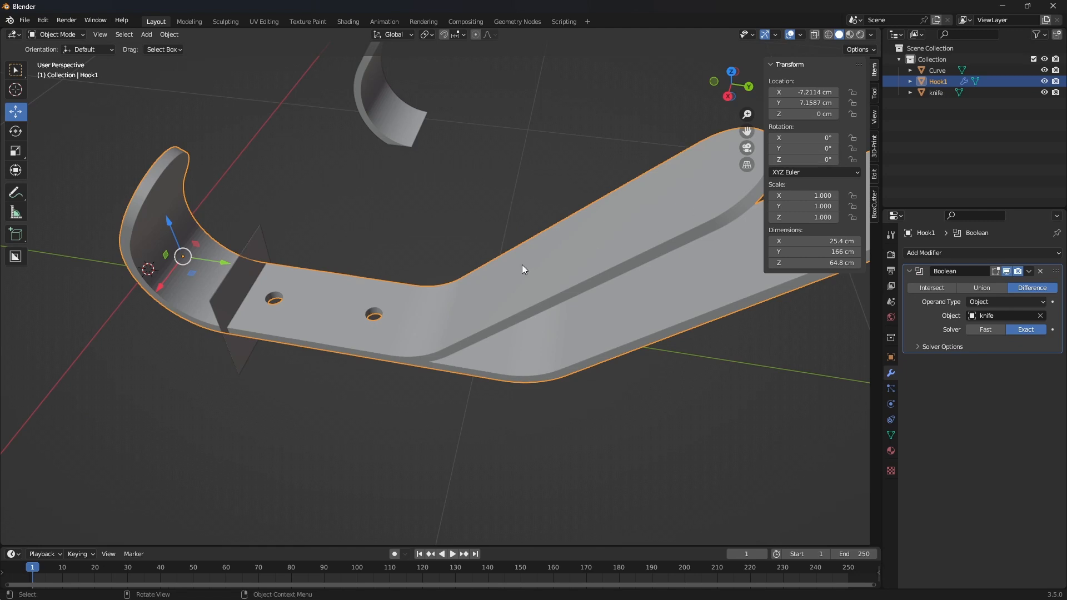
Hide the knife and examine the cut line across Hook1's base between the curve and the first hole
scroll(401, 295, "up", 5)
middle_click_drag(293, 193, 638, 321)
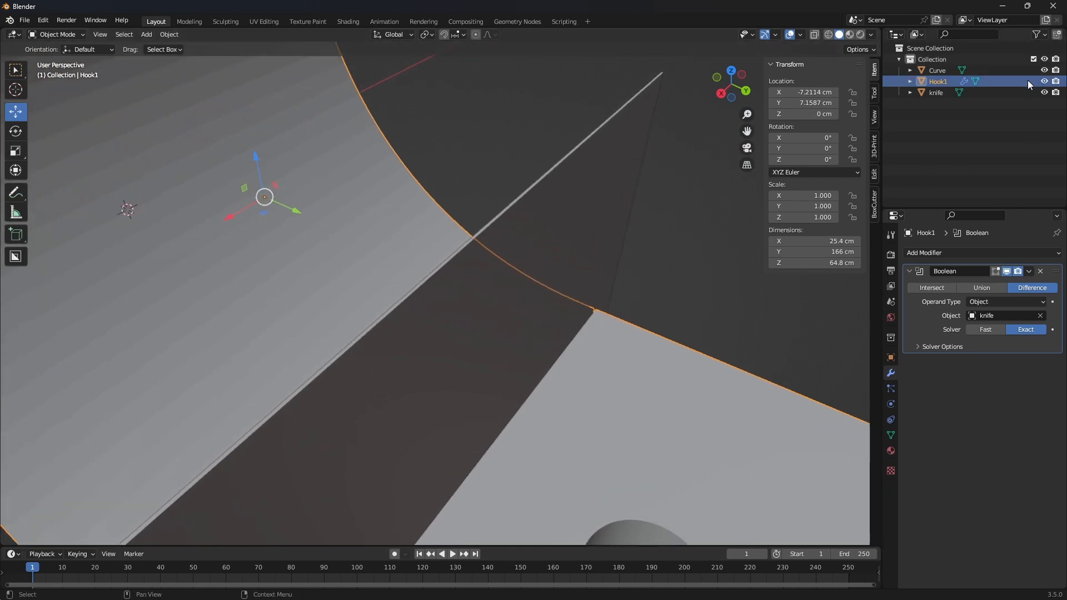
left_click(1045, 93)
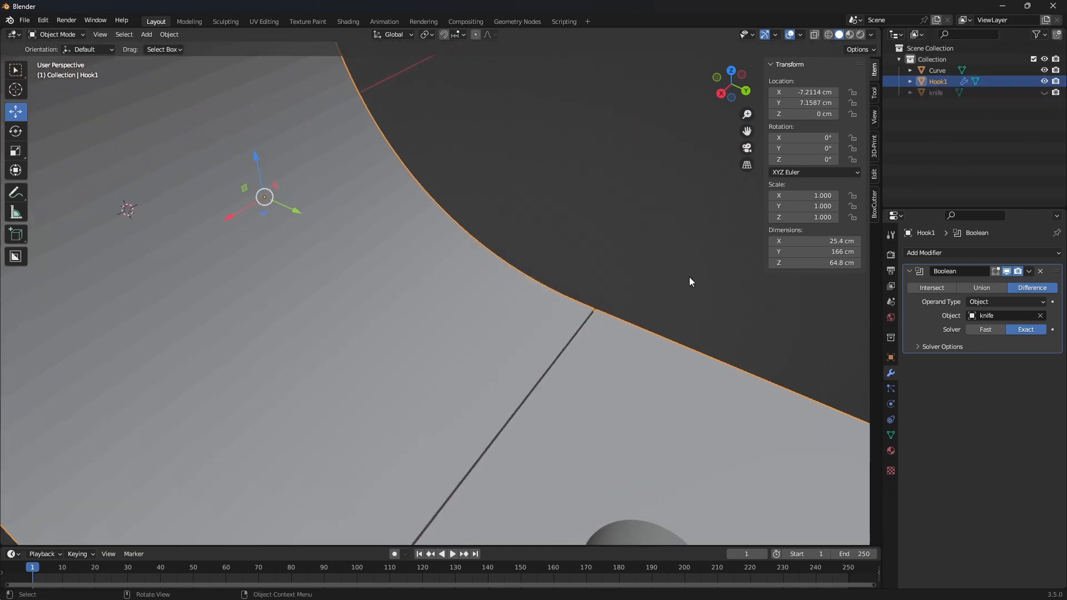
middle_click_drag(689, 277, 682, 326)
scroll(682, 327, "down", 10)
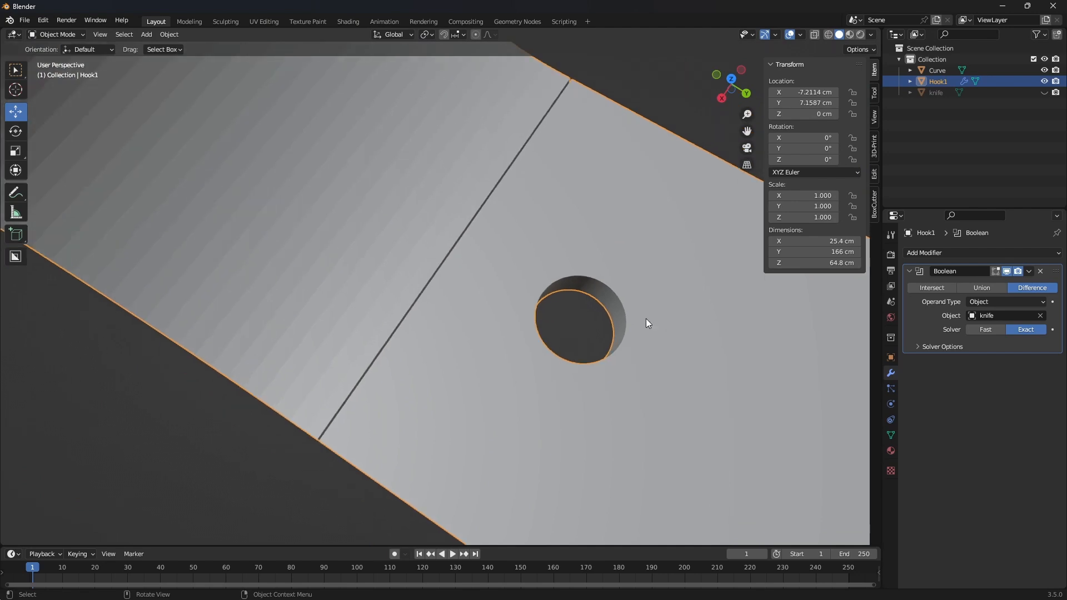
middle_click_drag(548, 298, 667, 256)
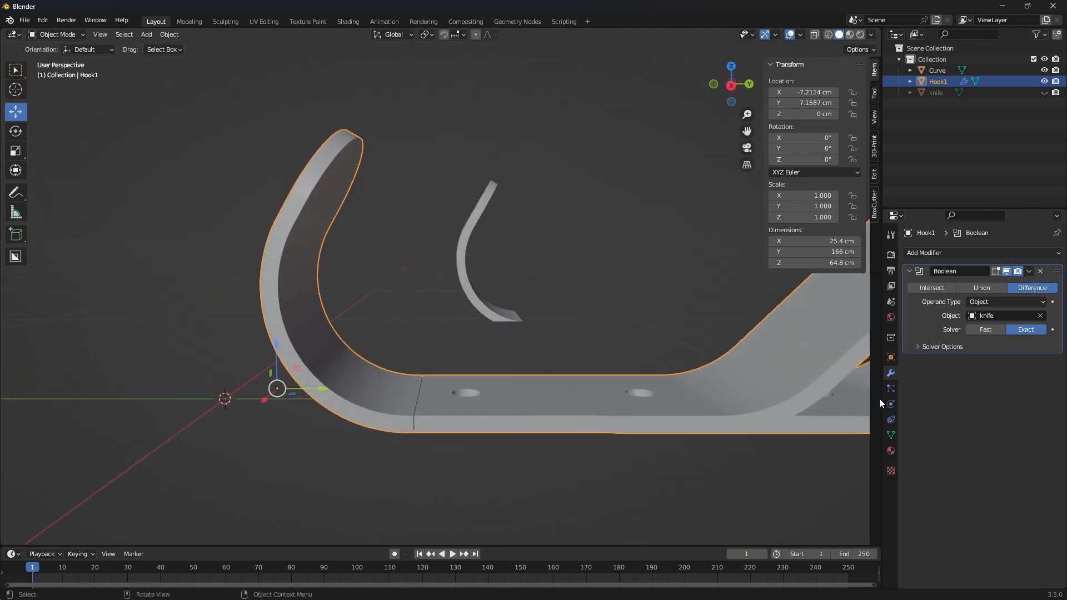
Make the knife visible again and apply Hook1's Boolean modifier
left_click(1045, 92)
left_click(1029, 272)
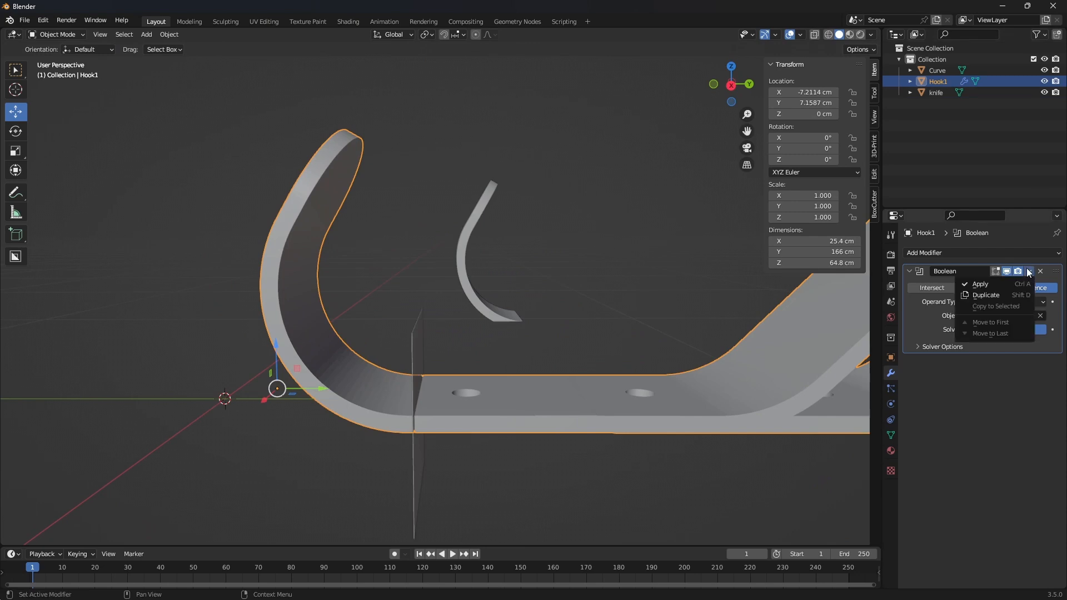
left_click(1001, 284)
Move the knife away from the hook along X to about -167.5 cm
middle_click_drag(716, 301, 513, 305)
left_click(932, 91)
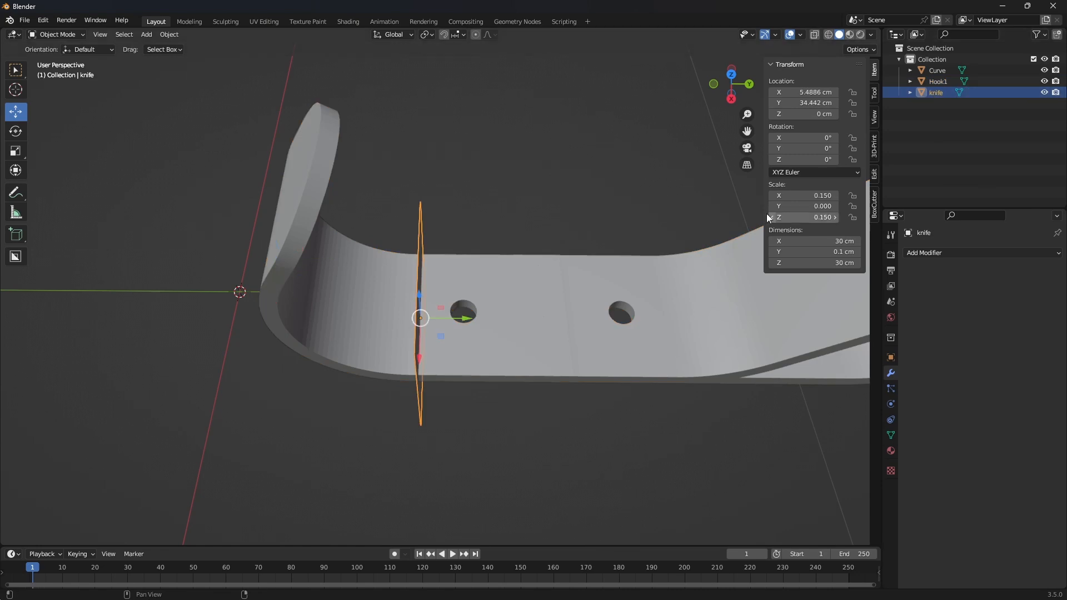
middle_click_drag(766, 214, 627, 211)
left_click_drag(439, 364, 711, 326)
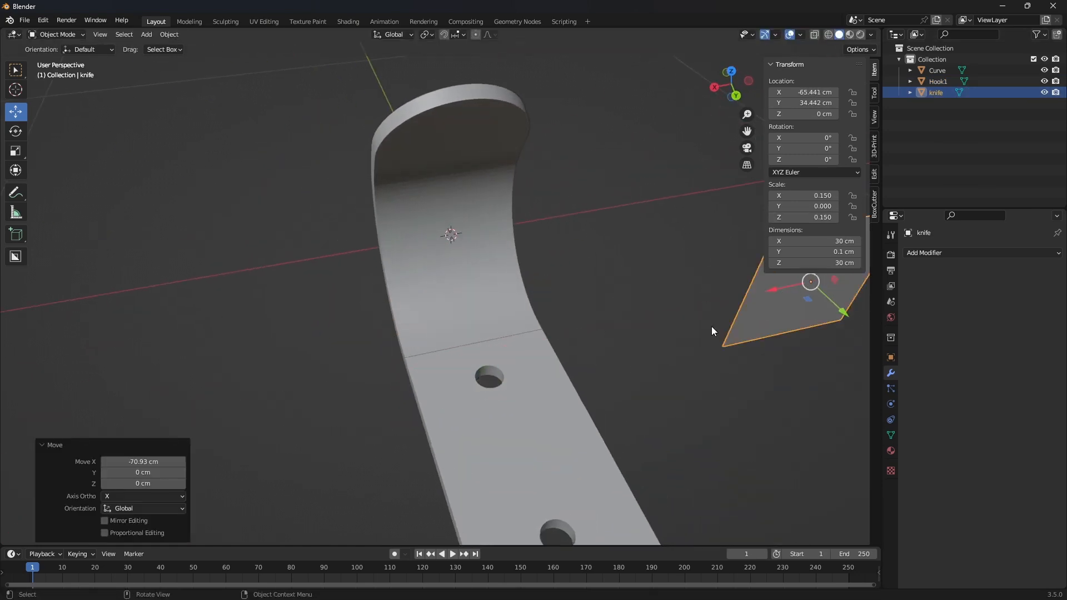
scroll(708, 324, "down", 3)
left_click_drag(589, 300, 803, 292)
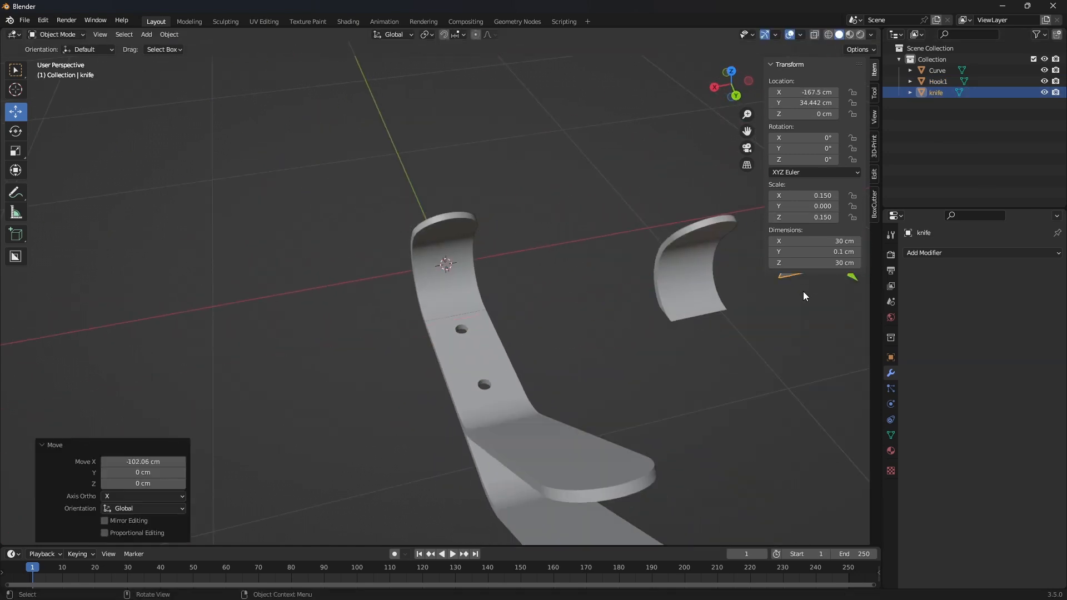
Select Hook1 and switch it to Edit Mode
middle_click_drag(802, 291, 476, 331)
left_click(477, 335)
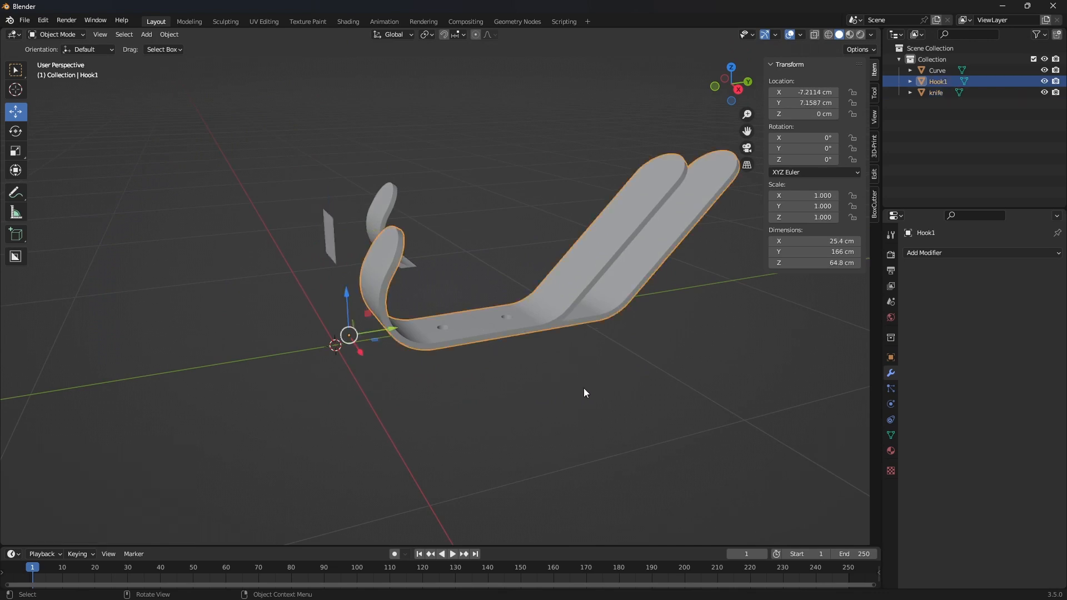
middle_click_drag(583, 393, 532, 476)
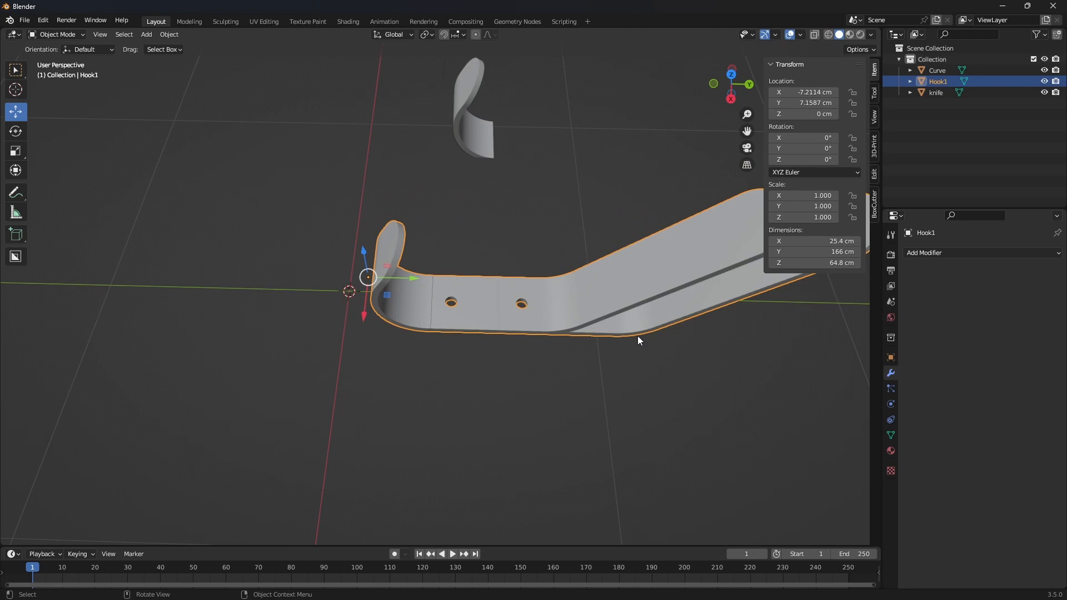
middle_click_drag(636, 329, 471, 291, "shift")
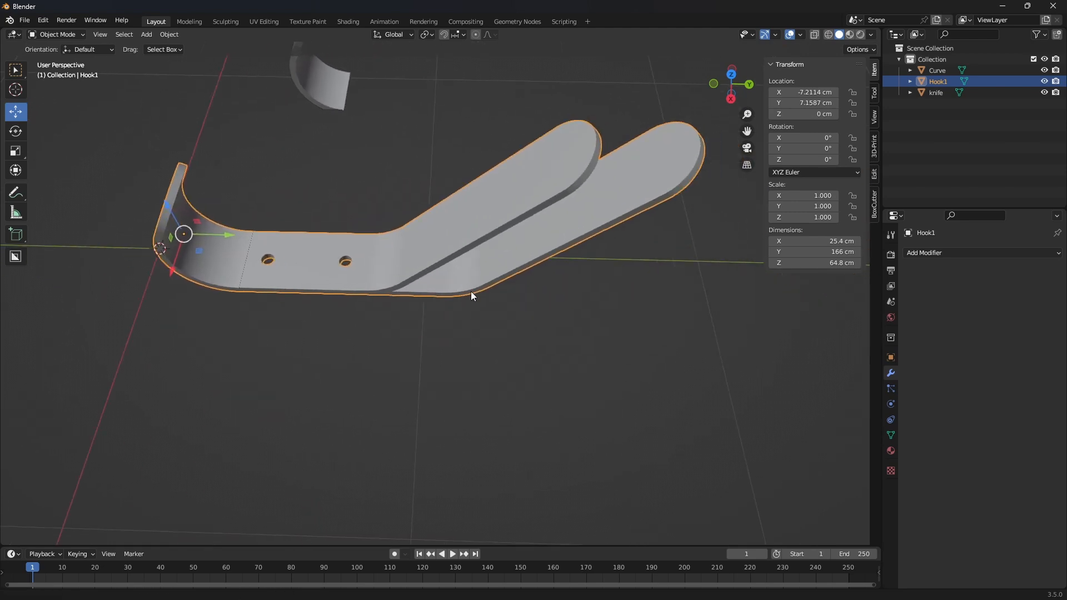
left_click(55, 34)
left_click(62, 59)
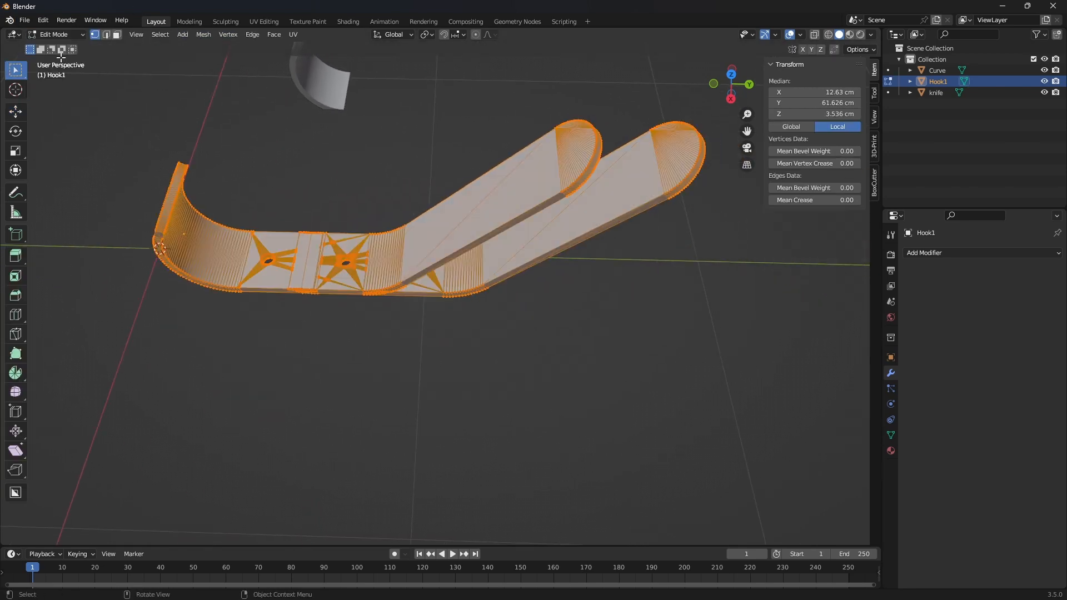
Separate Hook1's mesh by loose parts and return to Object Mode
middle_click_drag(473, 184, 508, 312)
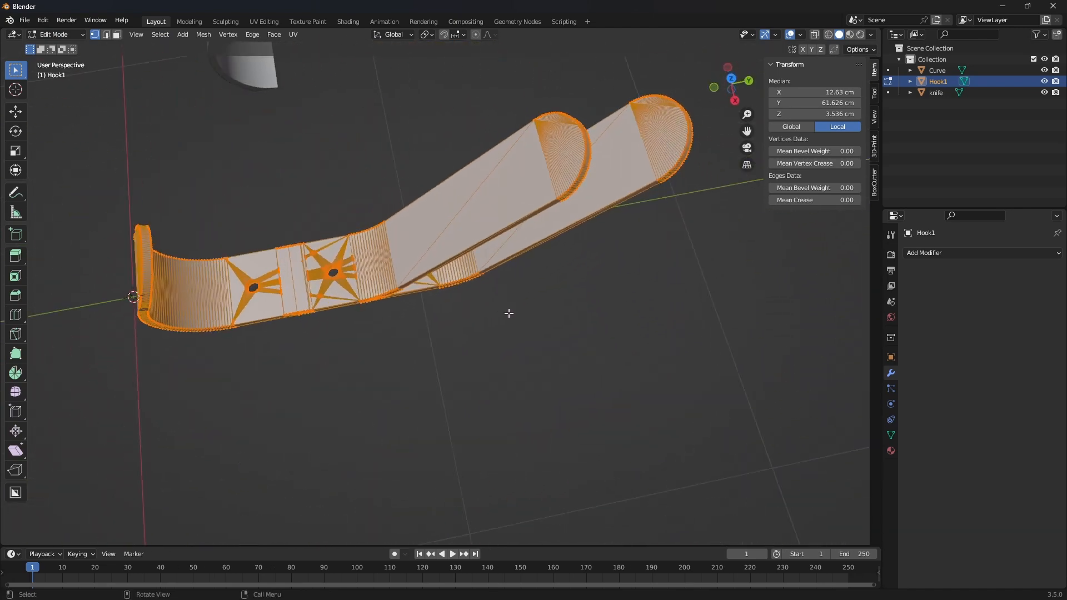
scroll(345, 319, "up", 4)
scroll(342, 314, "down", 1)
right_click(413, 246)
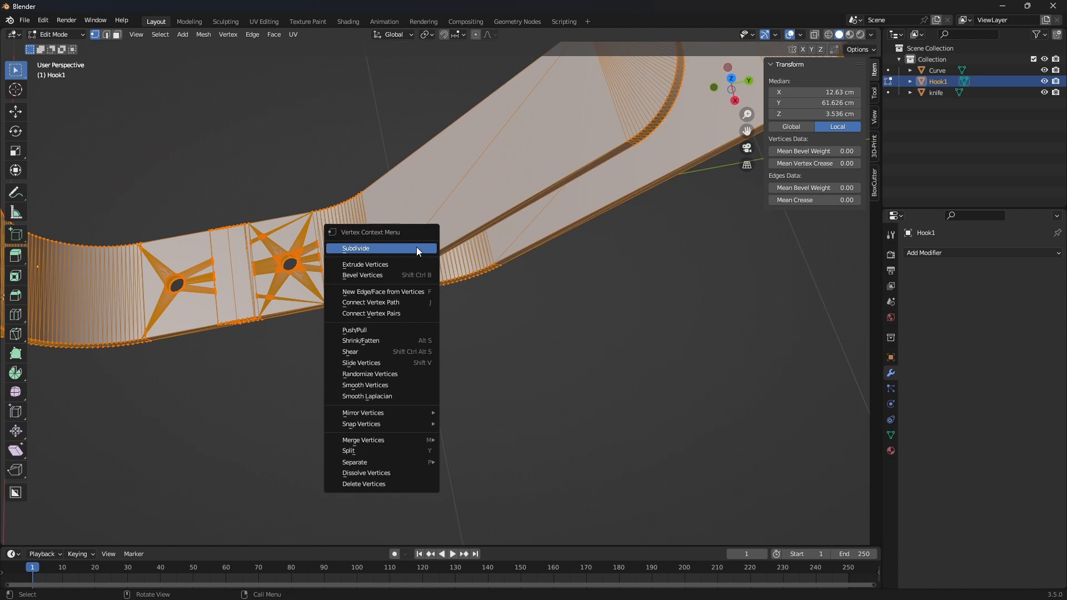
mouse_move(371, 461)
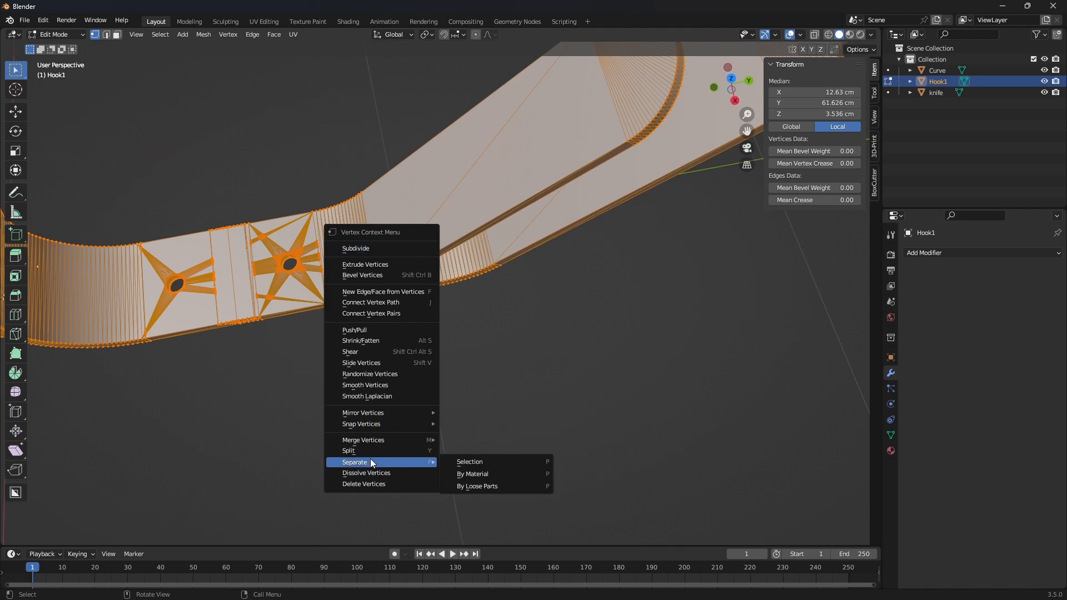
left_click(488, 486)
middle_click_drag(488, 485, 326, 247)
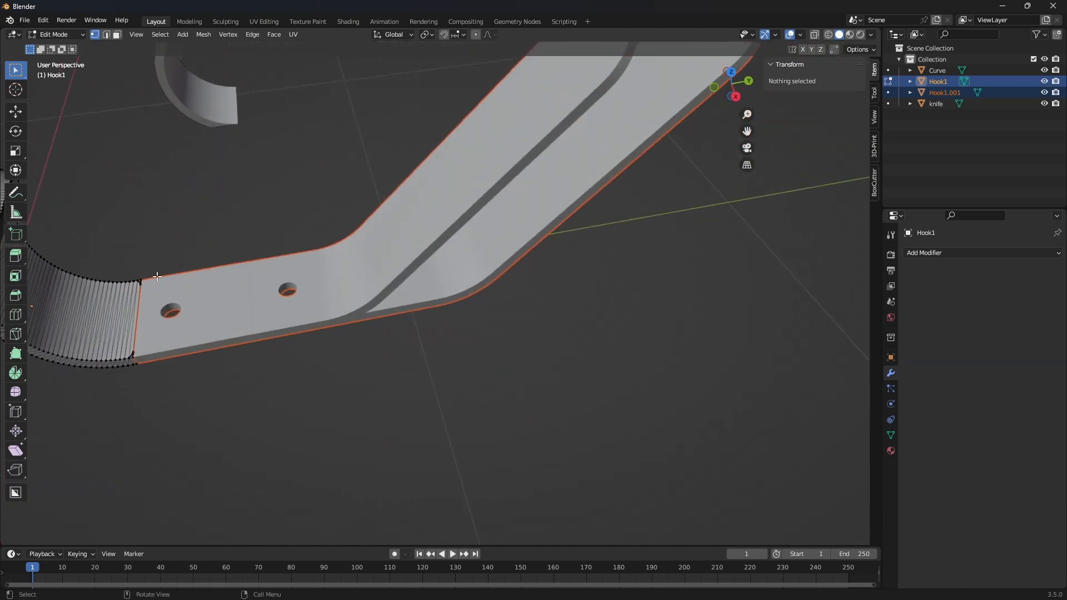
middle_click_drag(156, 277, 137, 233)
left_click(81, 34)
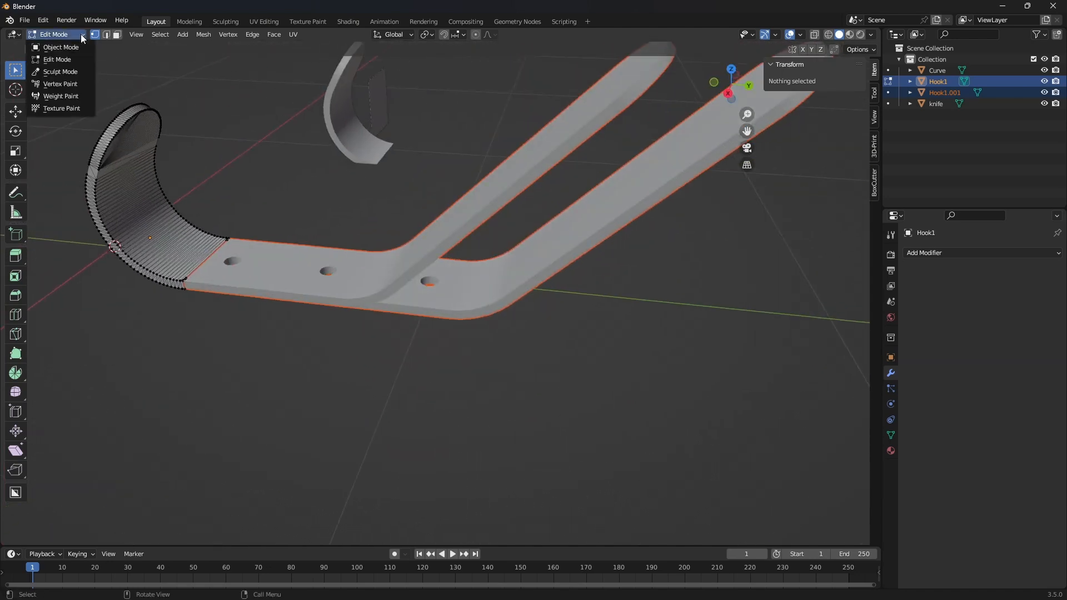
left_click(47, 44)
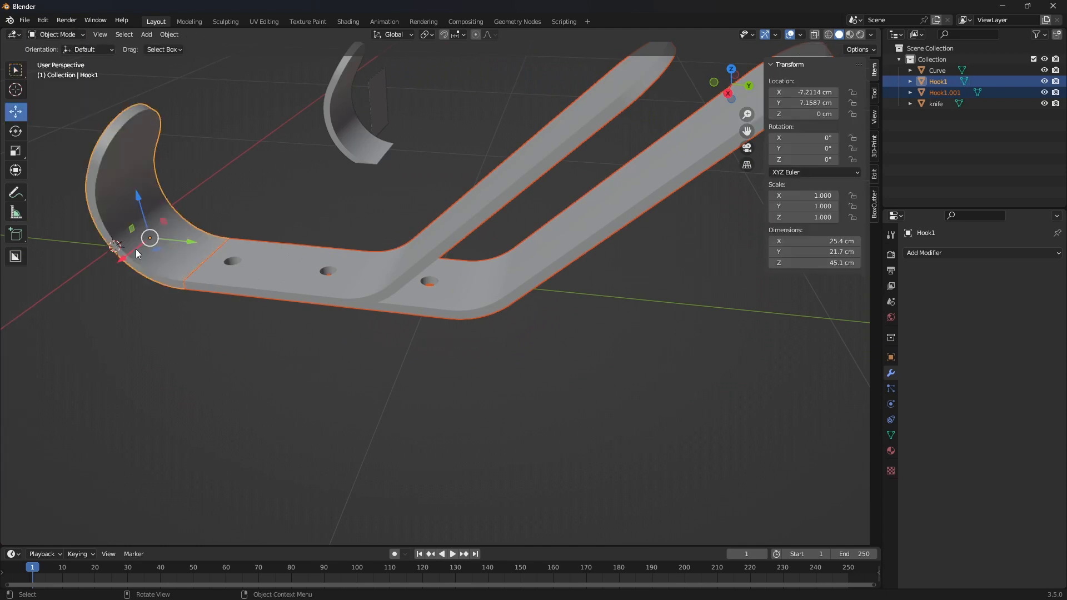
Shift both hook pieces along X to about -12.7 cm, and move the double-arm piece alone to about X 32.8 cm
mouse_move(135, 249)
left_mouse_down()
mouse_move(176, 218)
mouse_move(147, 241)
left_mouse_up()
left_click(284, 208)
left_click(220, 258)
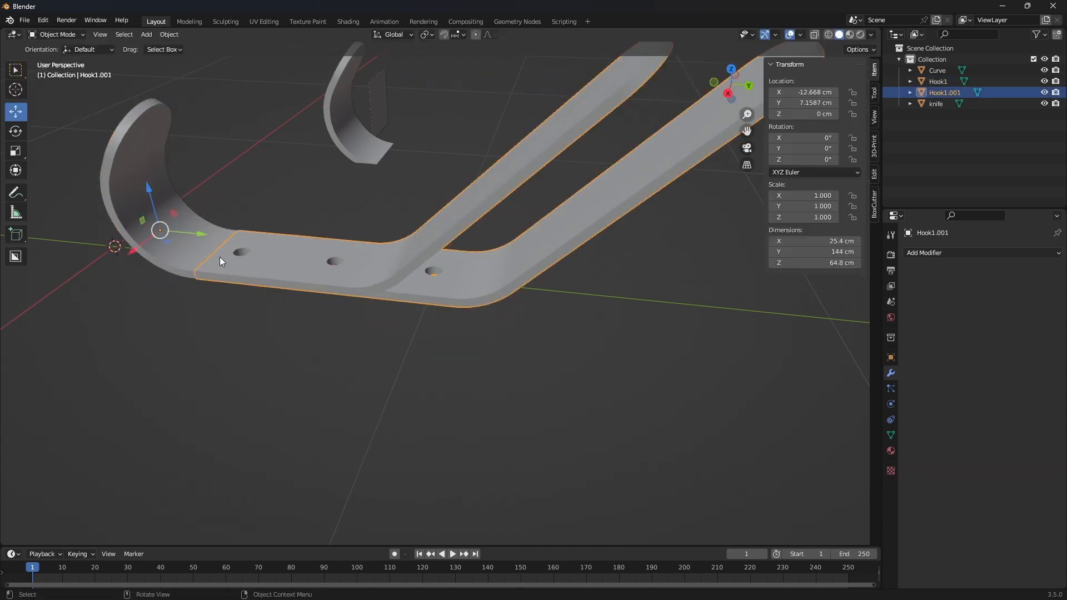
key("g")
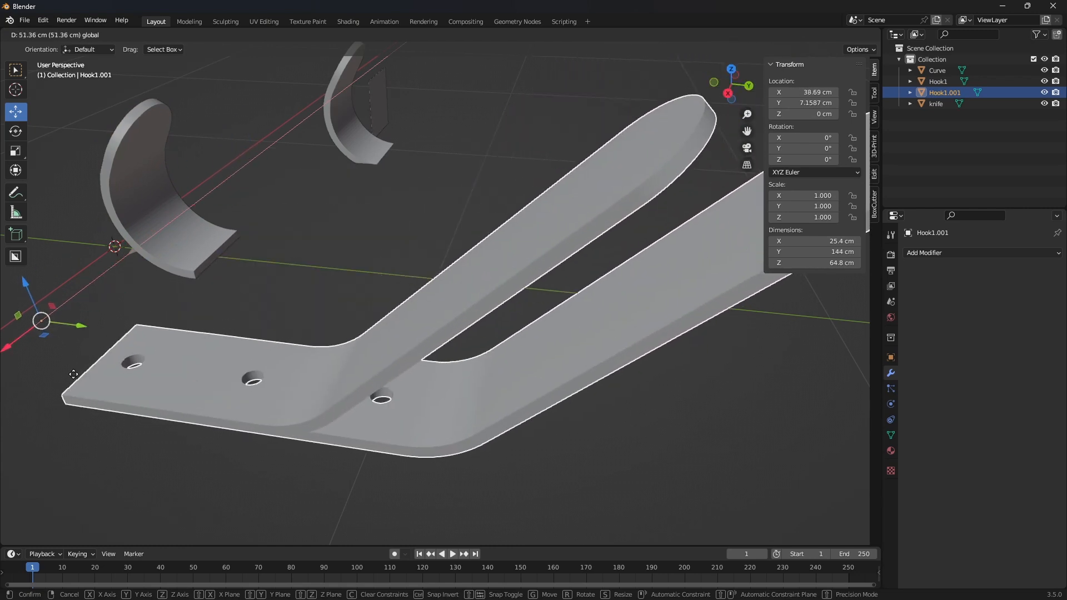
left_click_drag(74, 374, 92, 376)
scroll(216, 357, "down", 4)
middle_click_drag(232, 345, 324, 374)
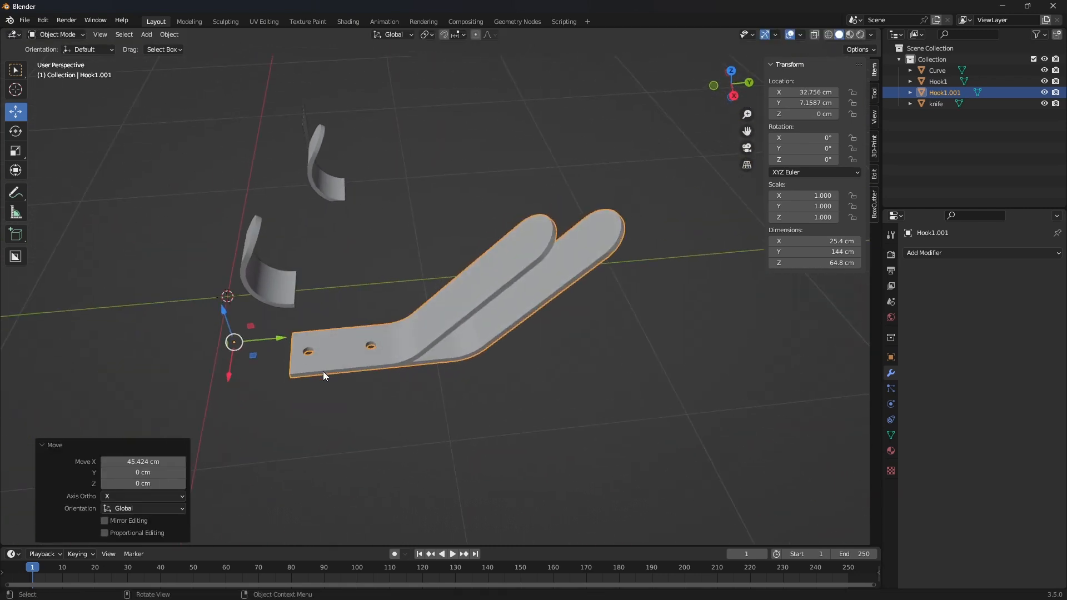
Set the double-arm piece's origin to its geometry
left_click(357, 352)
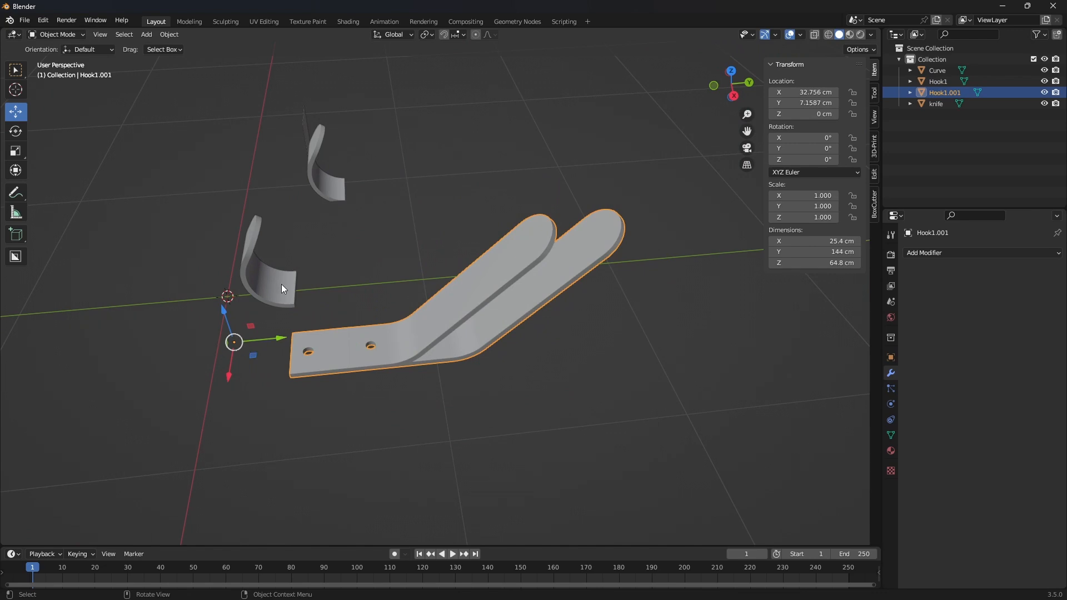
left_click(271, 288)
left_click(336, 346)
right_click(365, 347)
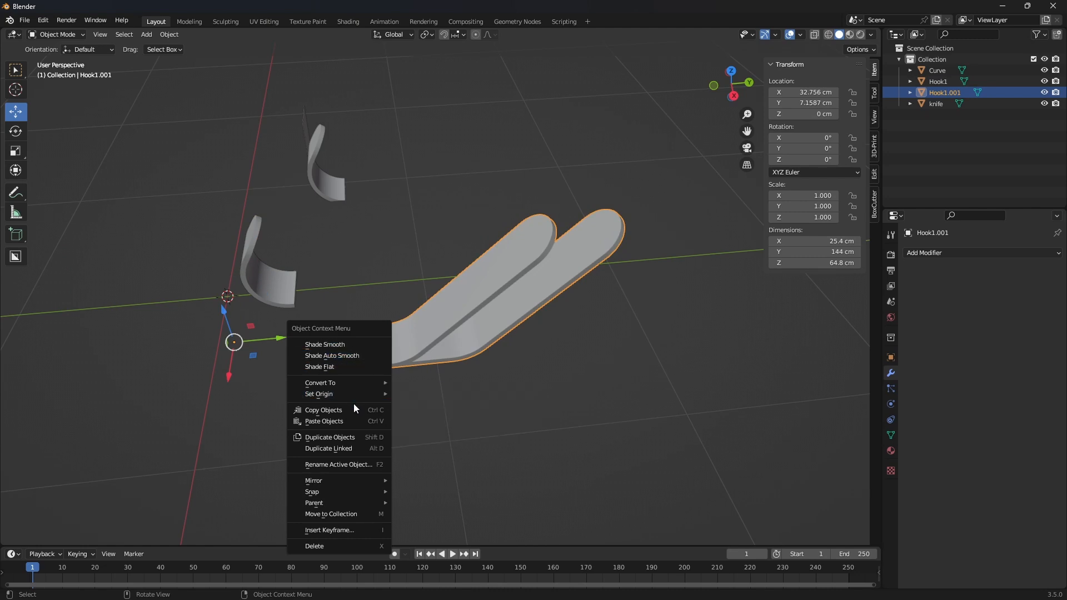
mouse_move(346, 394)
left_click(428, 405)
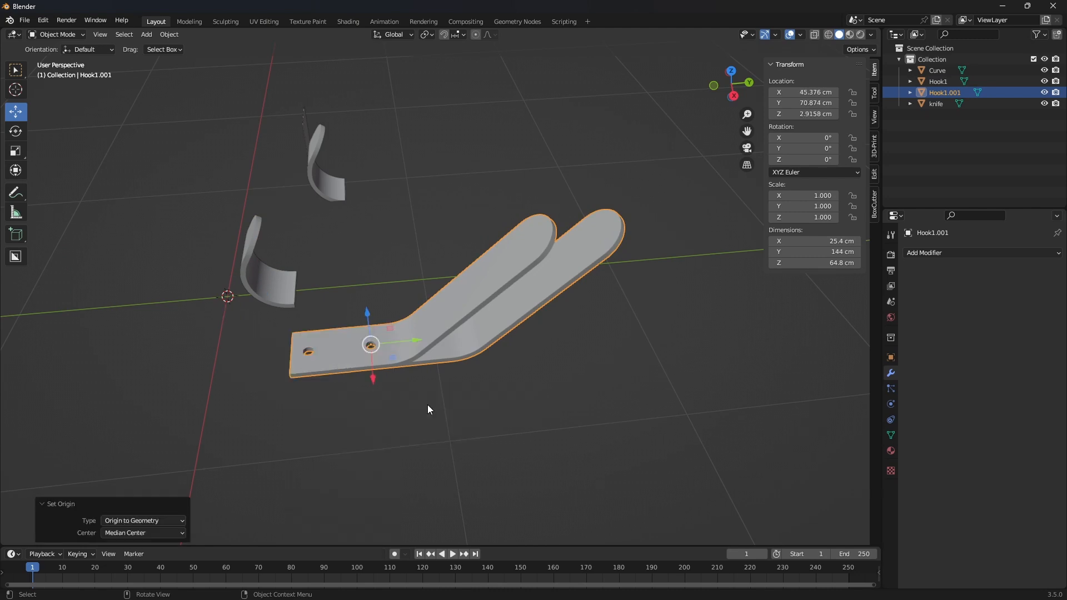
Move the double-arm piece back along X to about 11.2 cm, near the end of the separated curve
left_click_drag(369, 370, 391, 328)
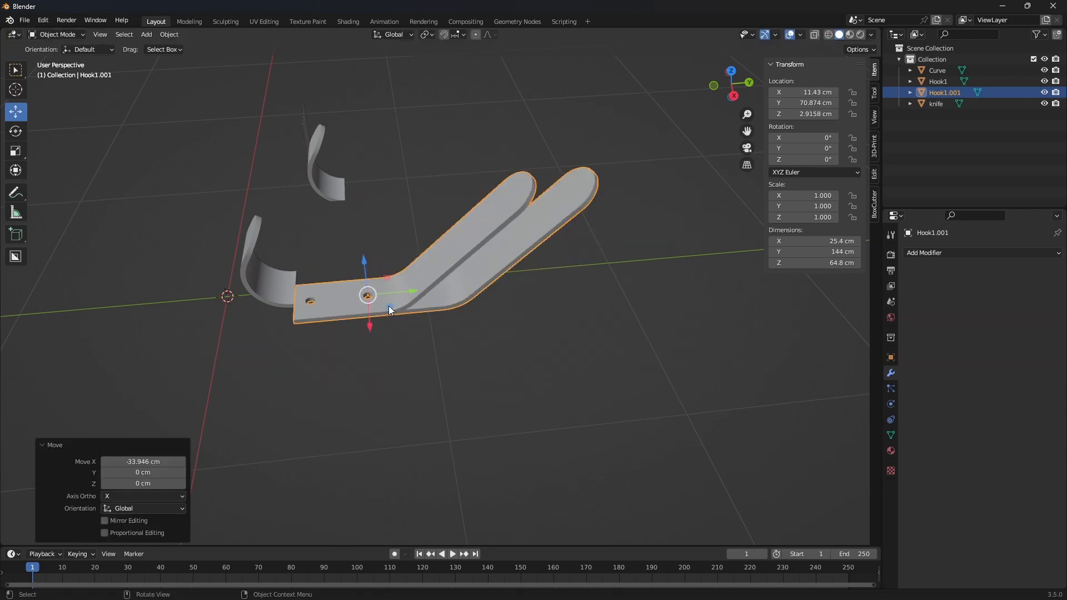
middle_click_drag(372, 328, 412, 305)
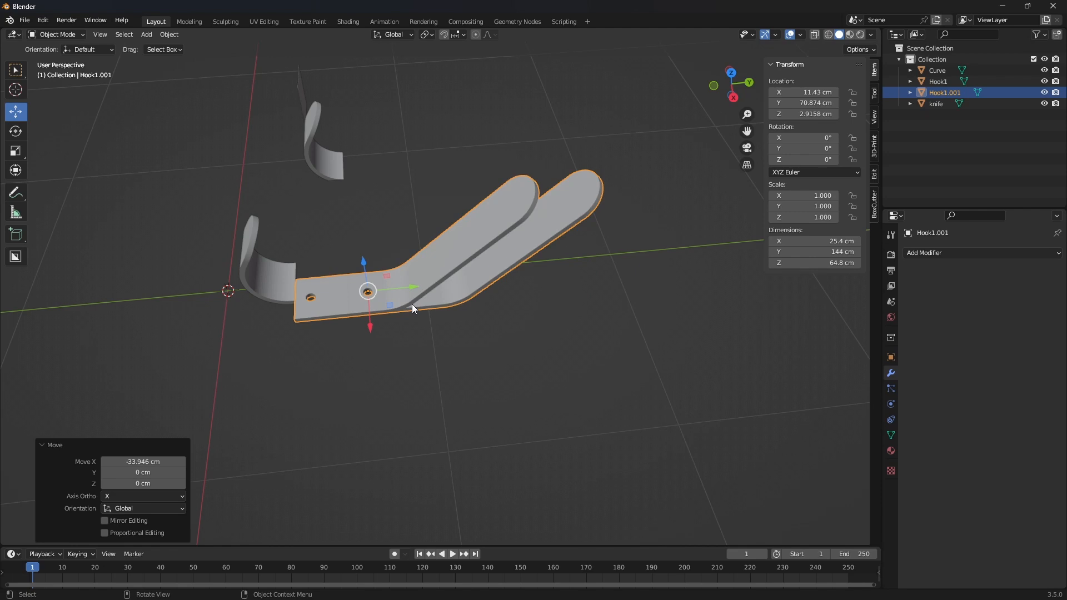
mouse_move(412, 296)
middle_mouse_down()
mouse_move(347, 298)
mouse_move(399, 298)
middle_mouse_up()
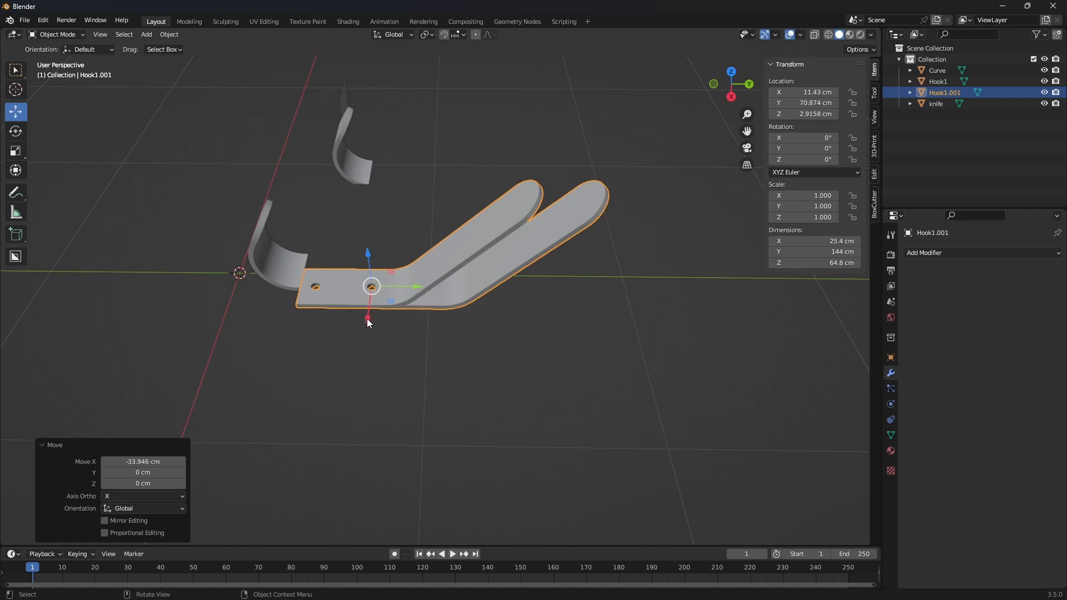
mouse_move(367, 318)
left_mouse_down()
mouse_move(371, 281)
mouse_move(366, 339)
mouse_move(368, 315)
left_mouse_up()
scroll(366, 309, "up", 3)
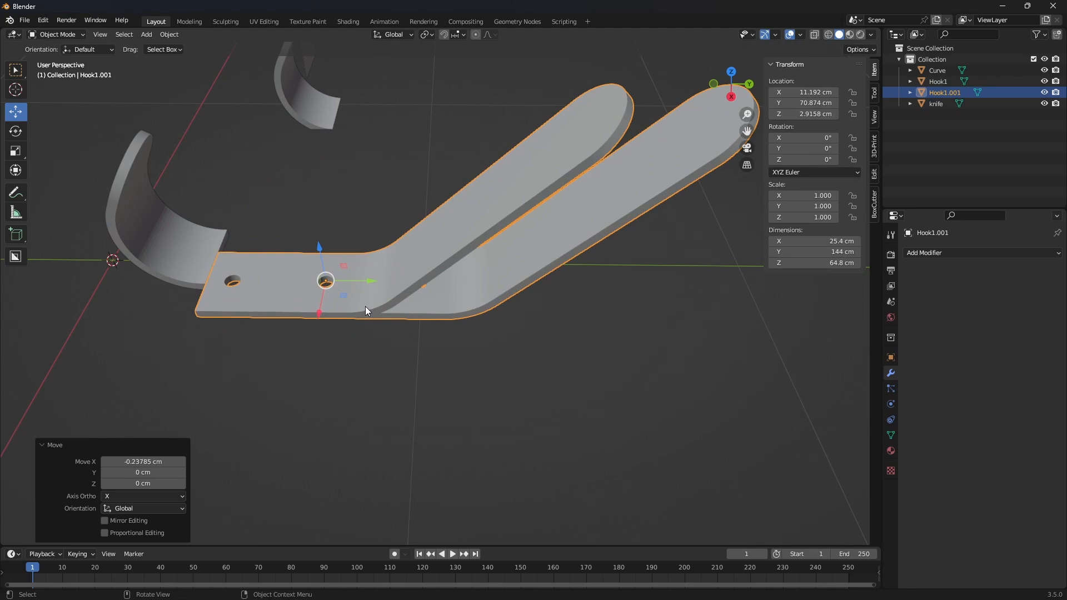
Delete the spare curve piece and the thin knife cube, leaving the curved hook end and the double-arm piece
middle_click_drag(352, 235, 382, 205)
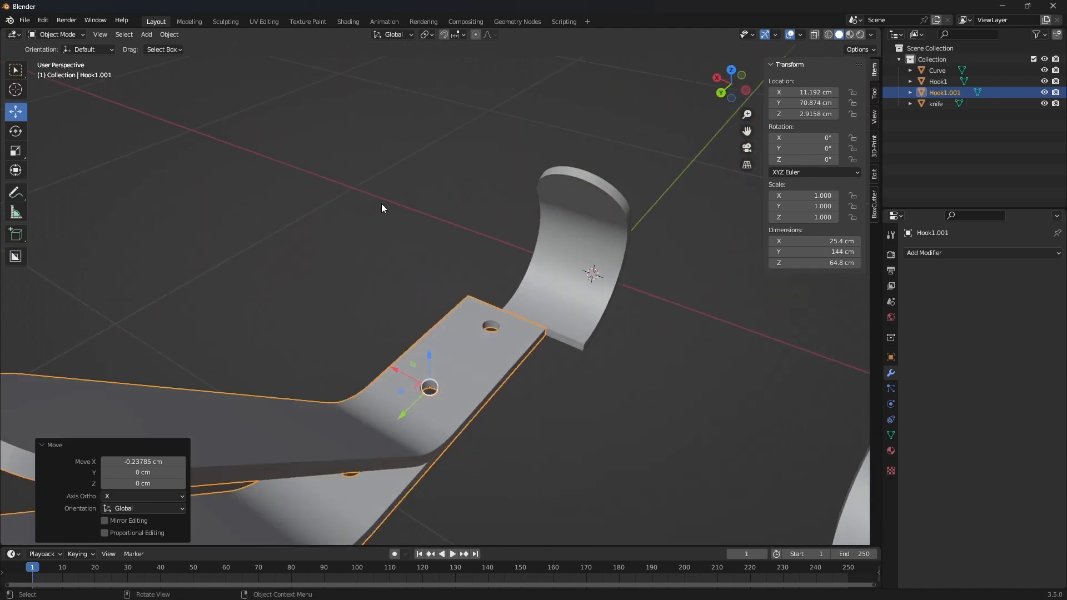
left_click(553, 335)
left_click(442, 369)
middle_click_drag(475, 344, 677, 338)
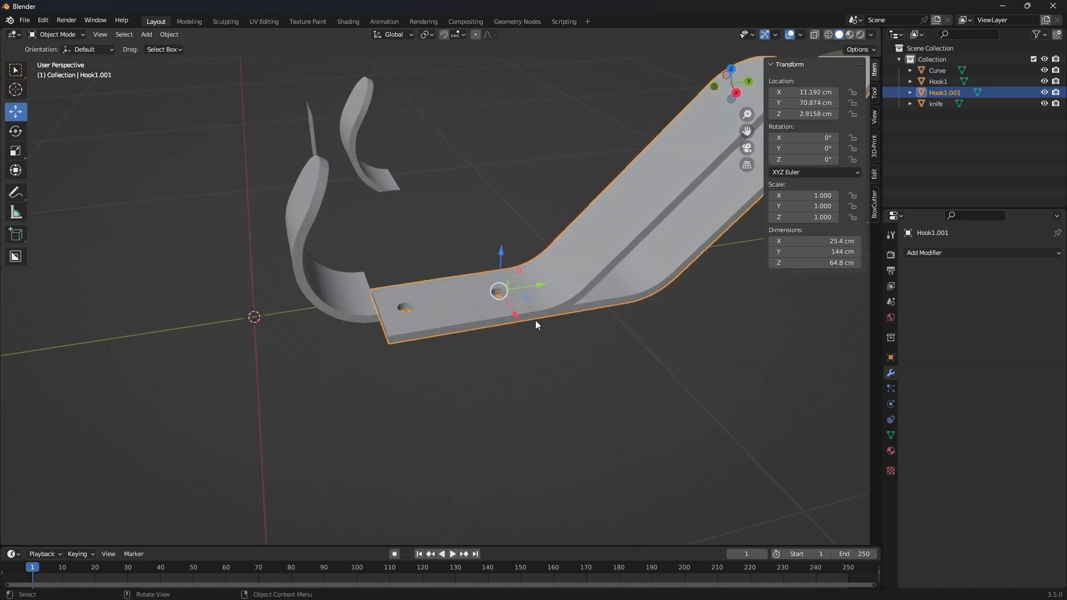
middle_click_drag(536, 321, 579, 325)
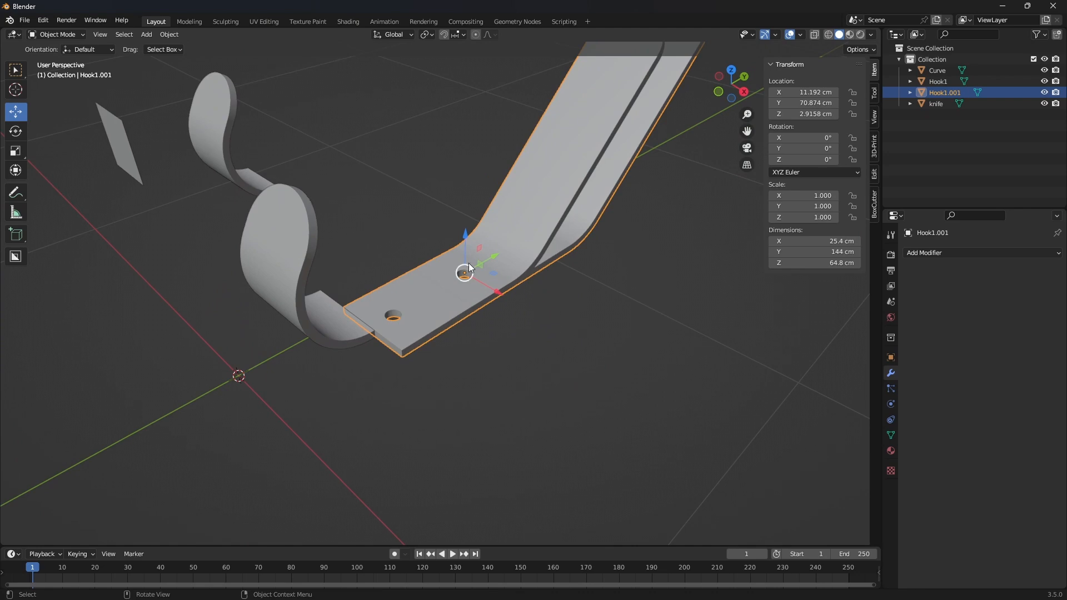
left_click(221, 156)
key("Delete")
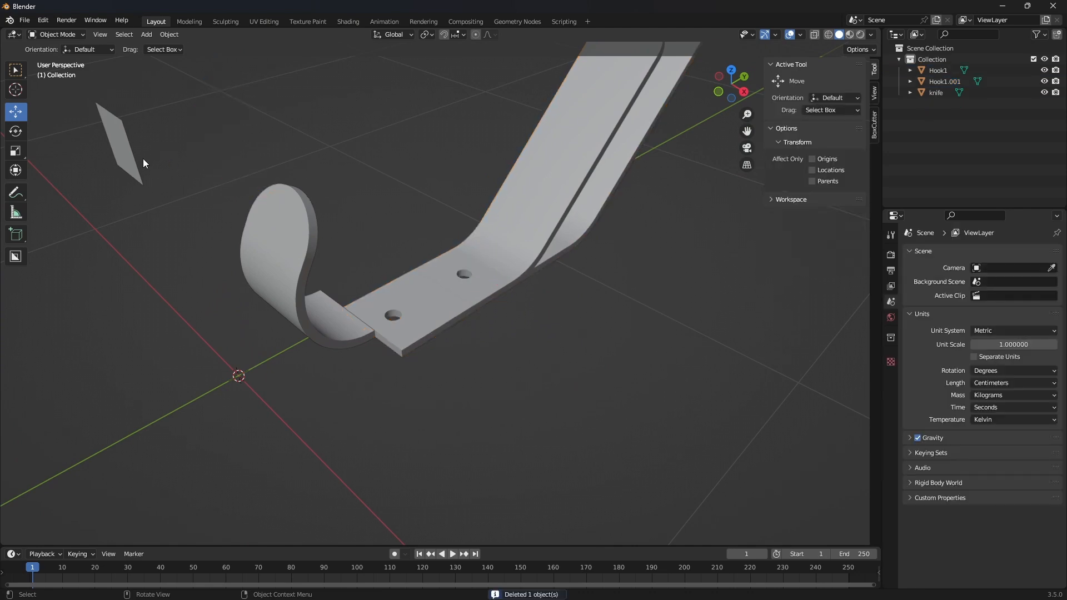
left_click(122, 159)
key("Delete")
Align the curved hook end with the double-arm piece along X, using the double-arm piece as the active object
left_click(354, 337)
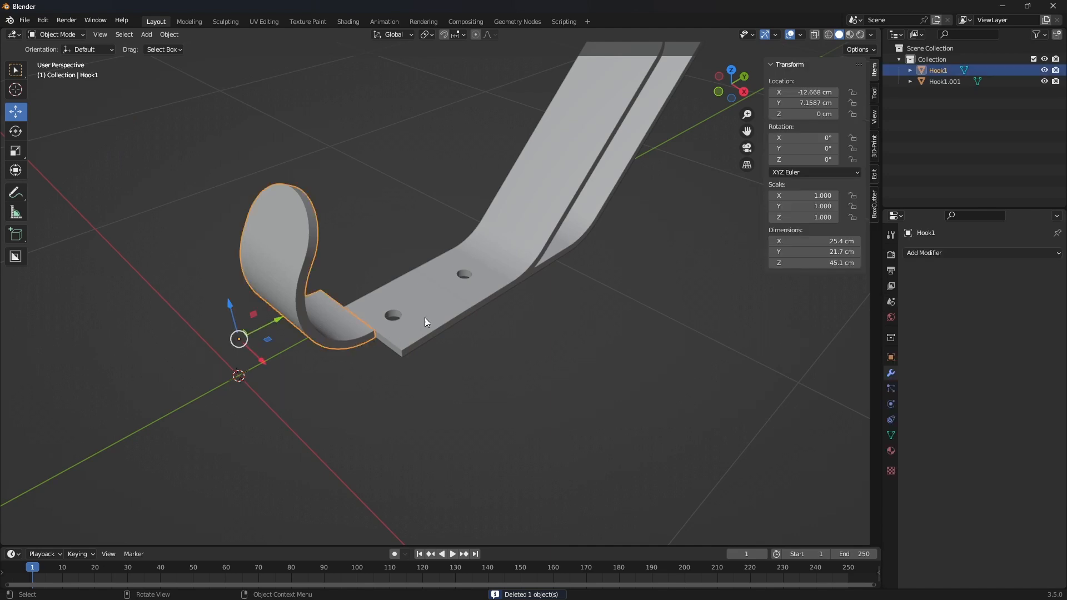
left_click(435, 303, "shift")
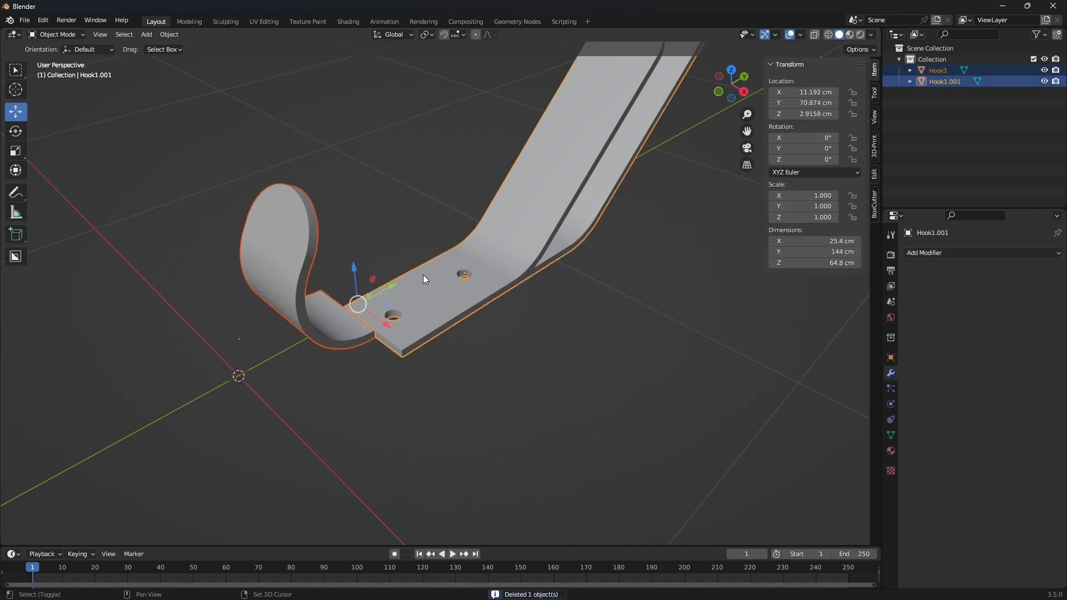
left_click(177, 37)
mouse_move(202, 48)
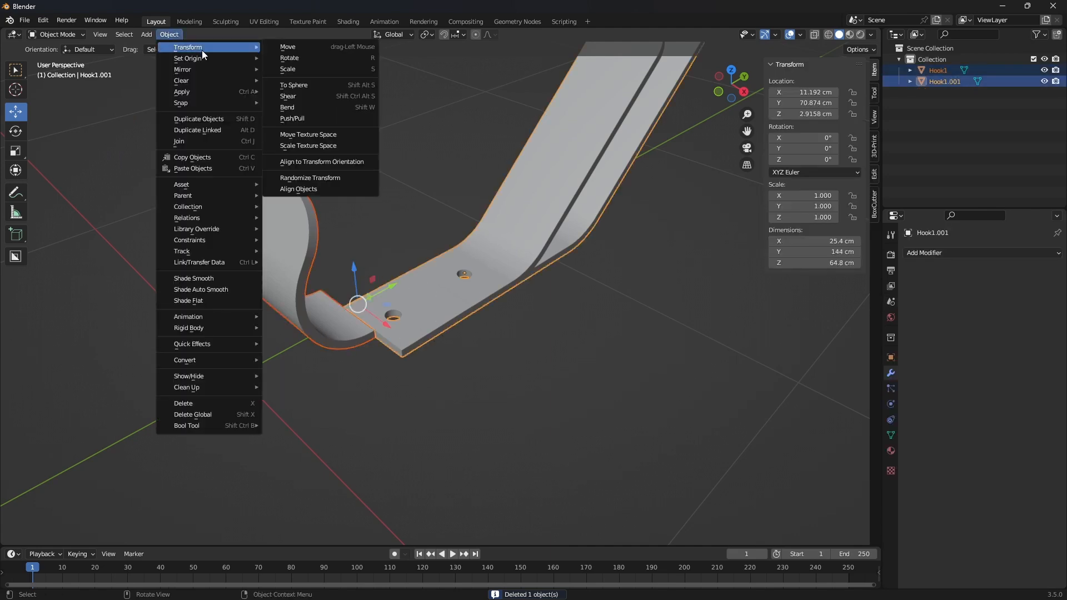
left_click(310, 190)
left_click(511, 377)
Add a cube mesh at the world origin
middle_click_drag(511, 376, 430, 234)
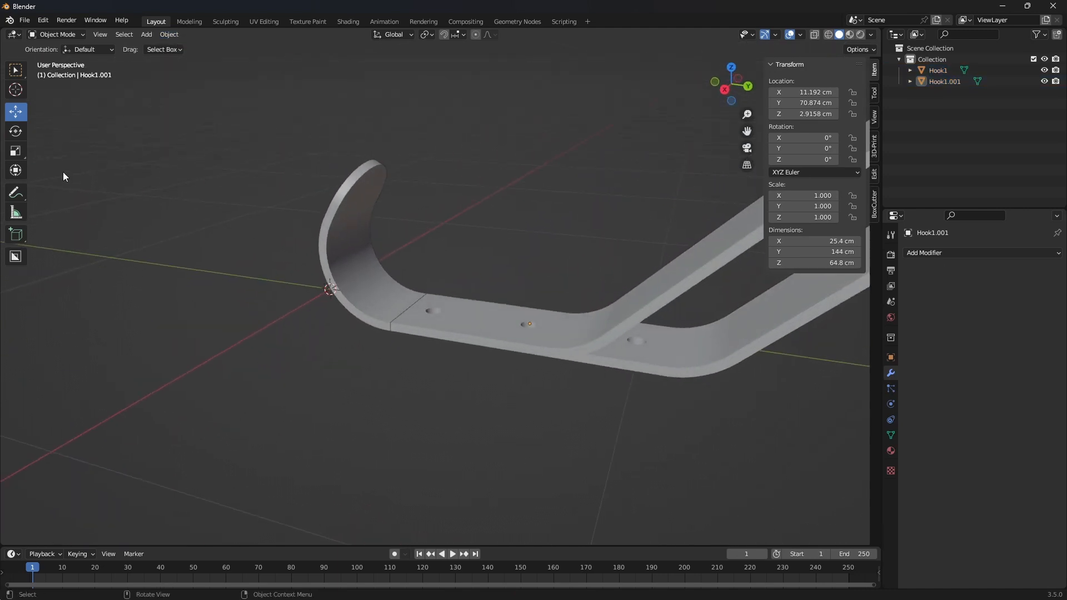
left_click(149, 37)
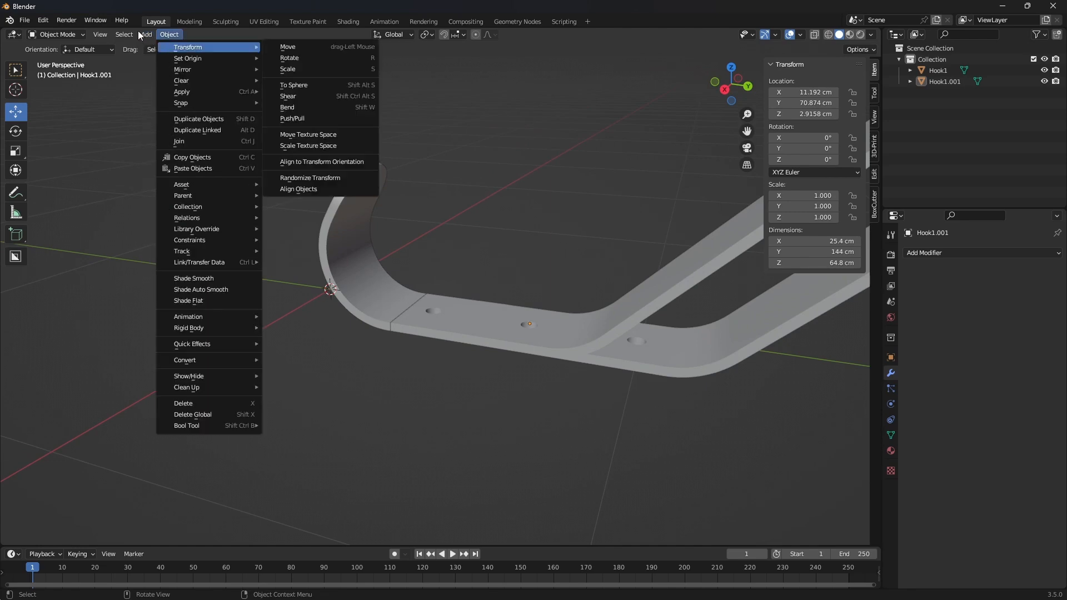
mouse_move(151, 47)
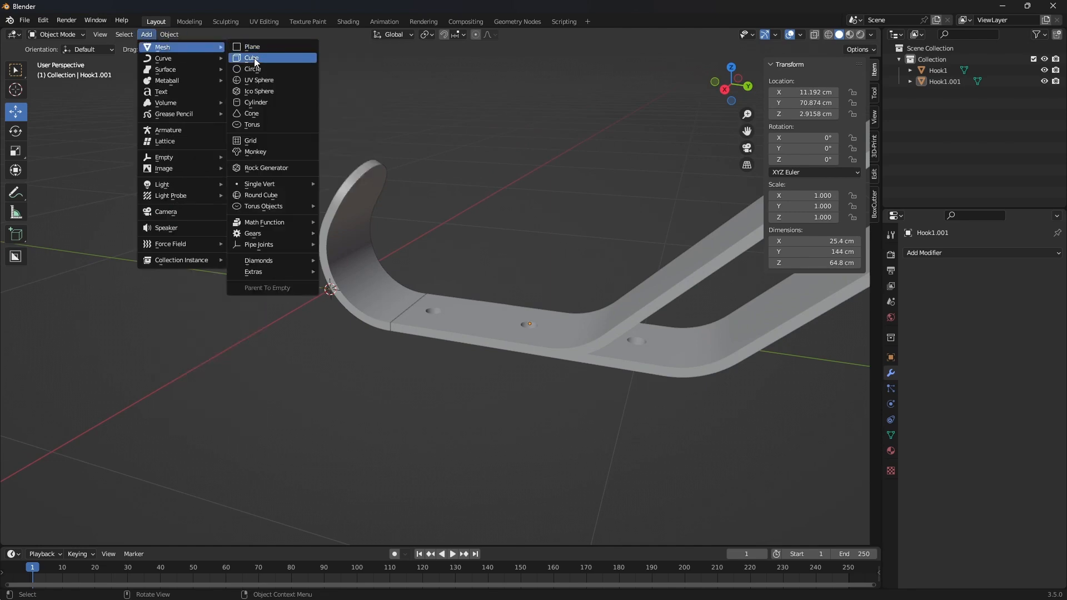
left_click(255, 58)
scroll(358, 177, "down", 3)
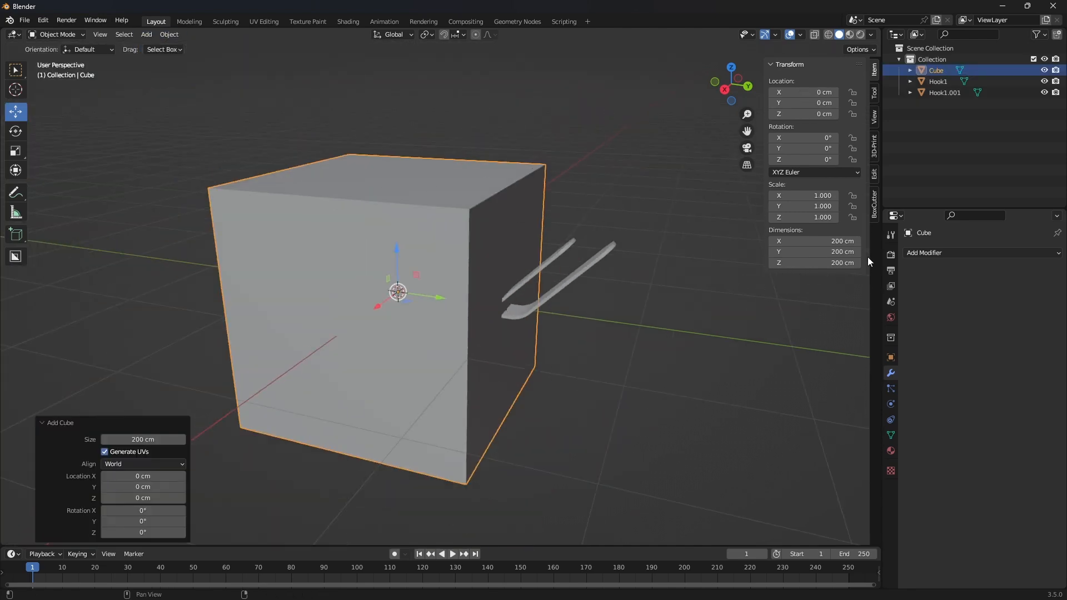
Set the cube's X, Y and Z dimensions to 10 cm each
left_click(840, 242)
type("10")
key("Return")
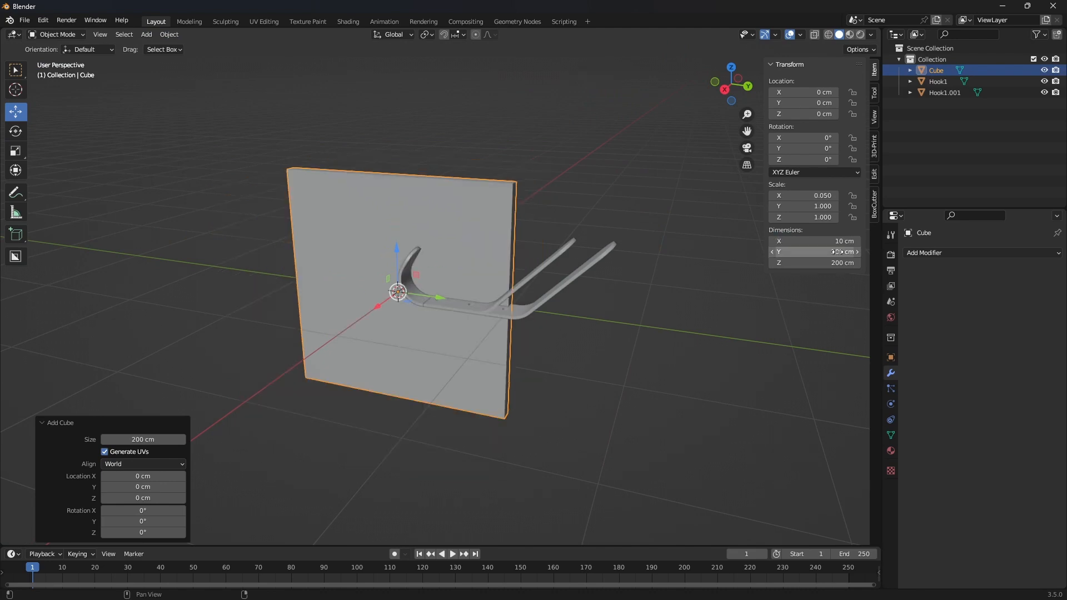
left_click(838, 252)
type("10")
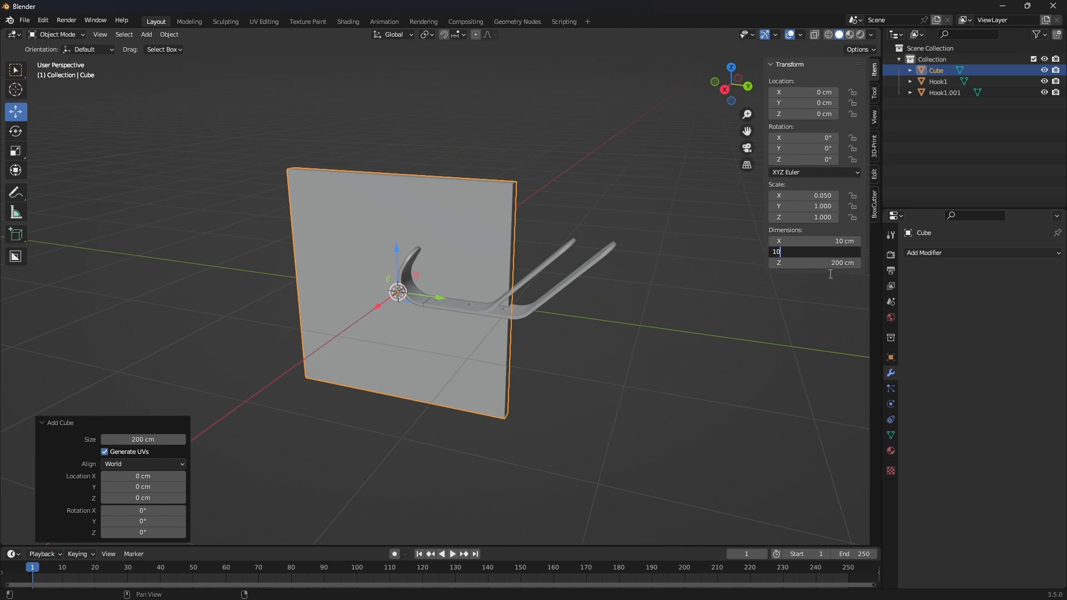
key("Return")
left_click(831, 263)
type("1")
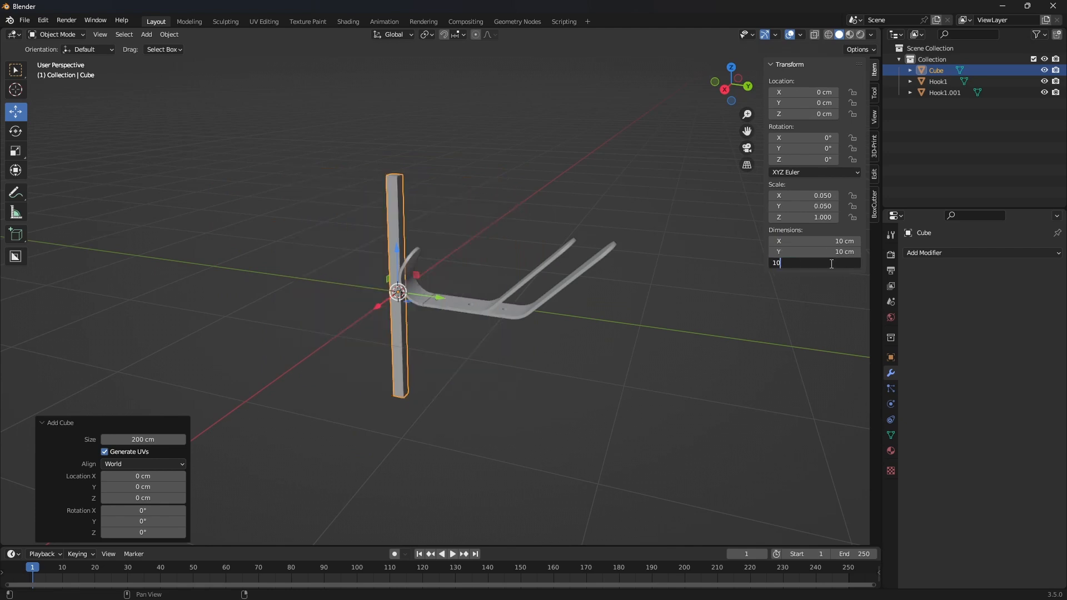
type("0")
key("Return")
Hide the double-arm piece and move the cube along Y to about 39.9 cm, just beyond the curved hook's cut end
scroll(609, 369, "up", 8)
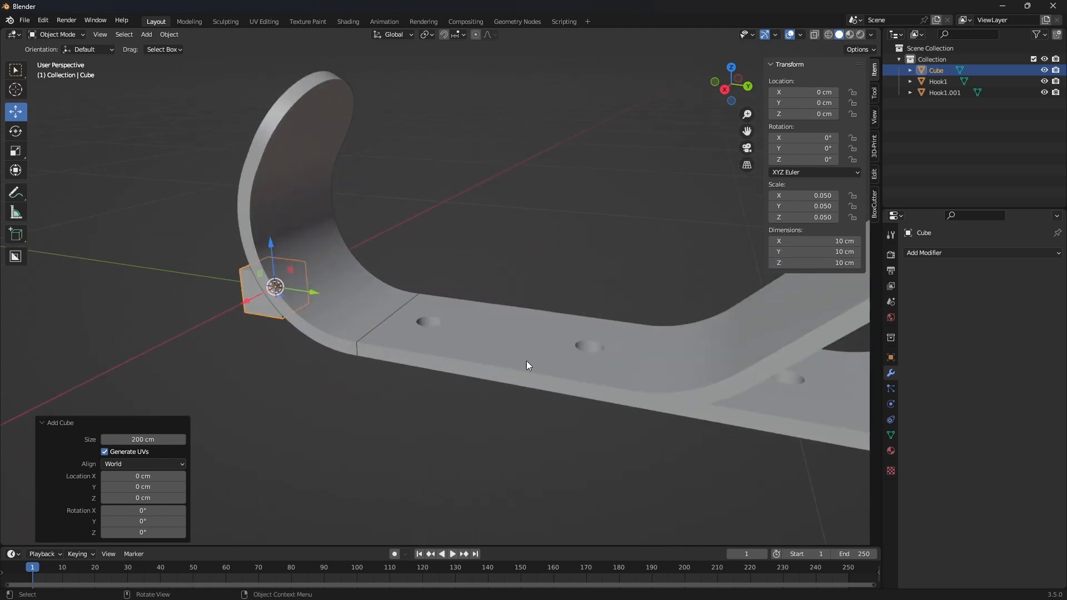
left_click(527, 362)
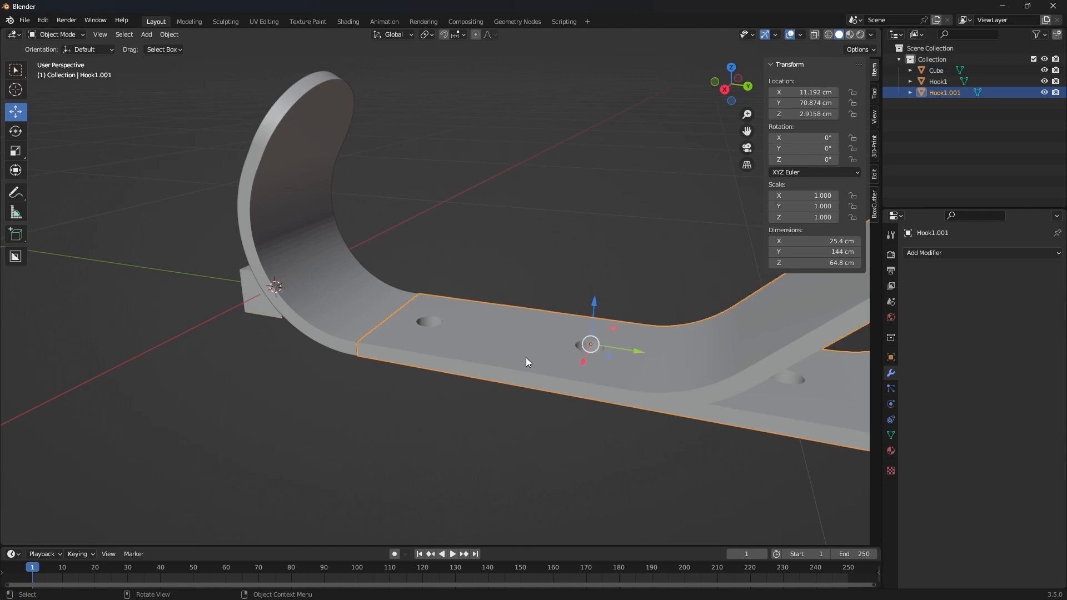
left_click(1043, 93)
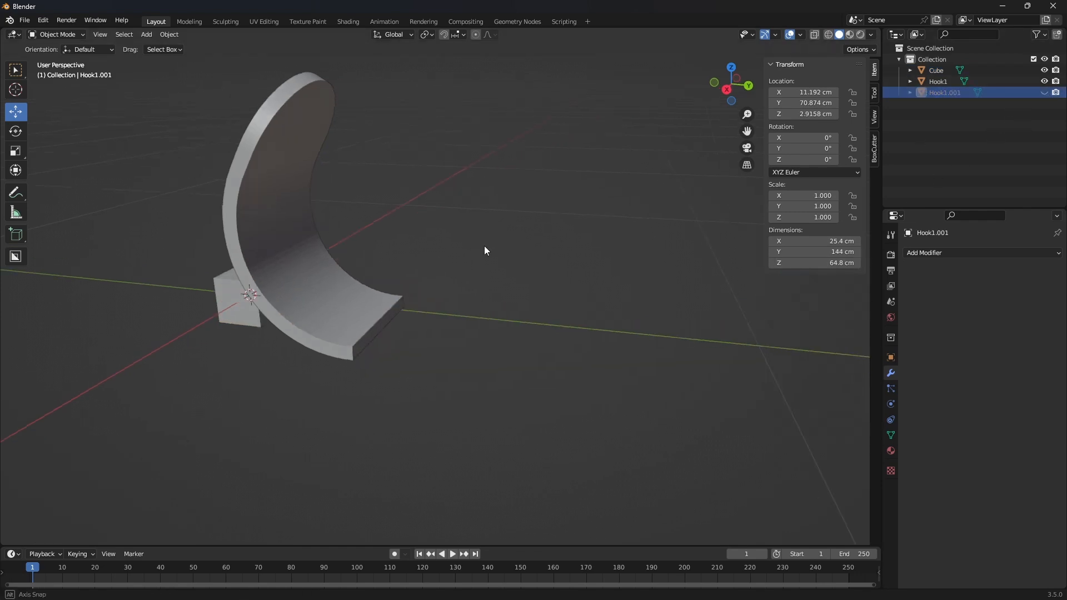
middle_click_drag(485, 246, 523, 247)
left_click(130, 355)
left_click_drag(181, 345, 403, 328)
scroll(502, 302, "up", 4)
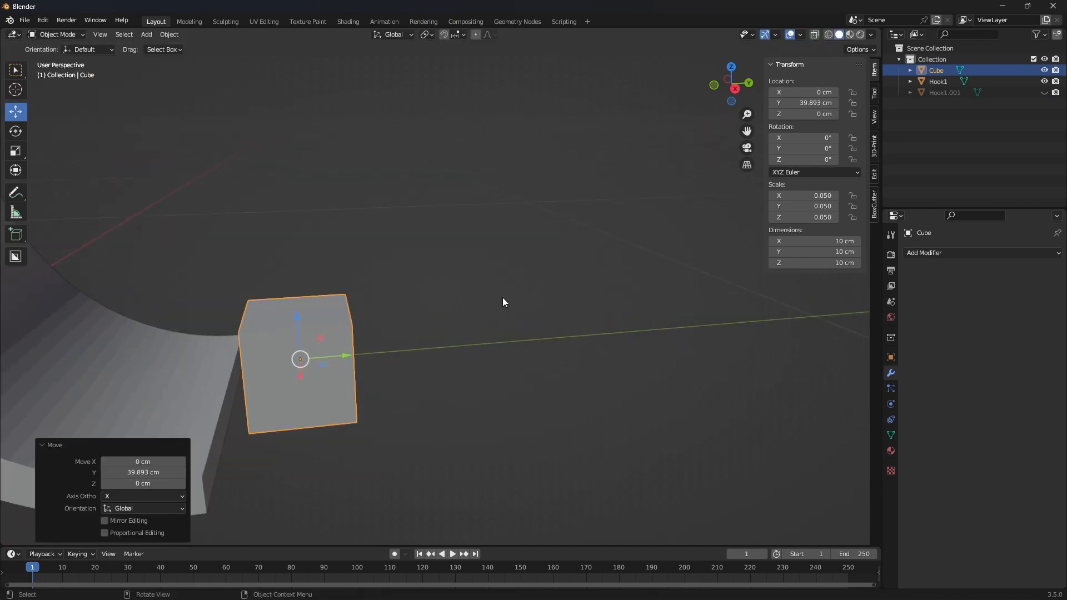
Scale the cube along Z to about 1.8 cm, thinner than the hook's cut end face
middle_click_drag(503, 297, 402, 269)
middle_click_drag(612, 357, 559, 358)
middle_click_drag(702, 353, 421, 233, "shift")
left_click(730, 86)
left_click(539, 376)
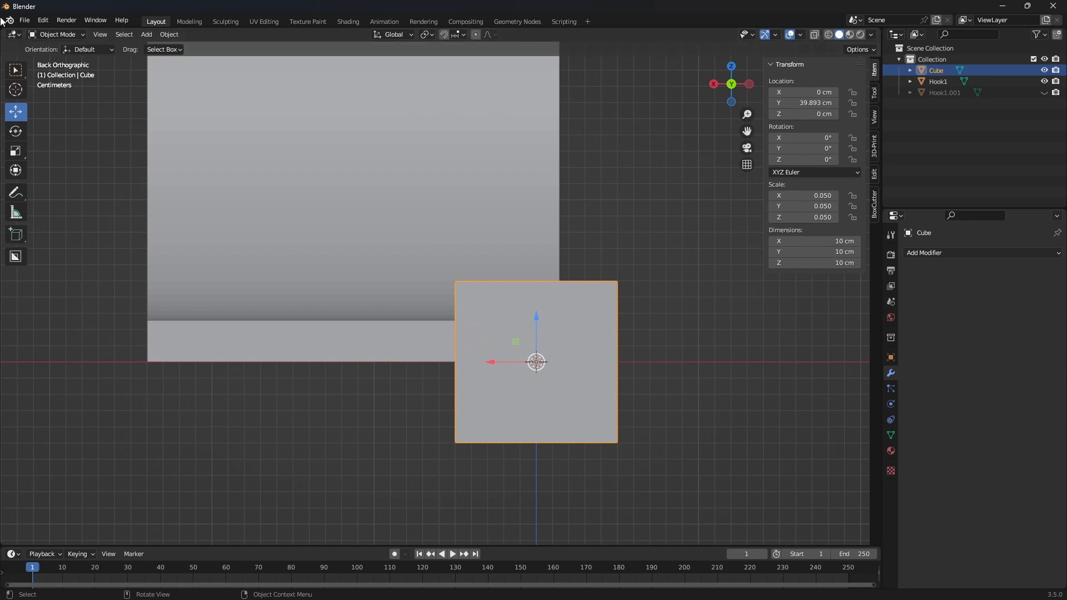
left_click(11, 150)
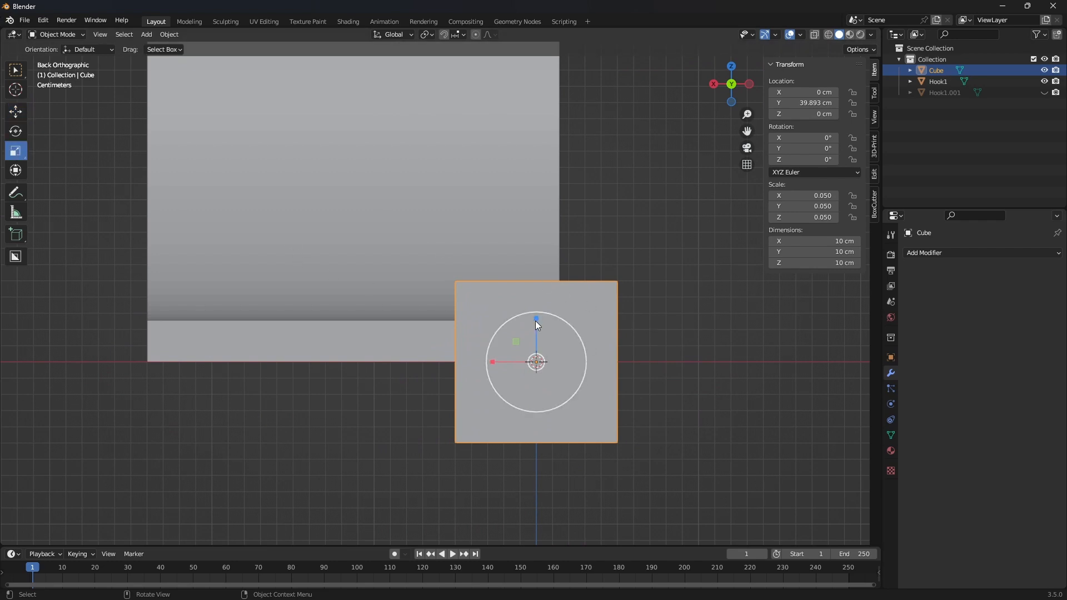
left_click_drag(537, 318, 324, 371)
Move the flattened cube to about X 10.3 cm and Z 1.27 cm, within the hook's end face
left_click(15, 111)
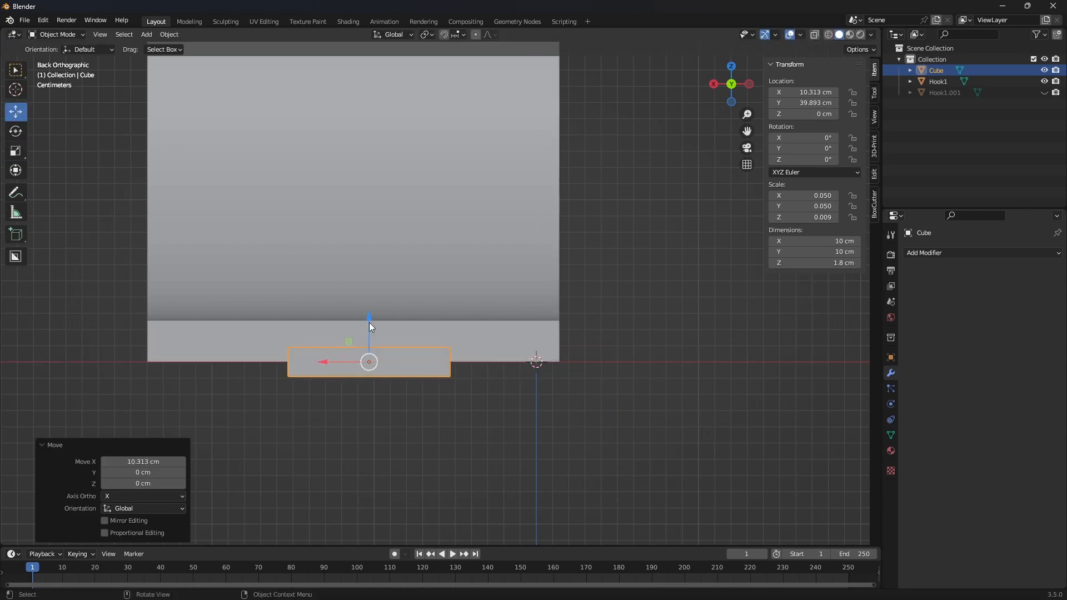
left_click_drag(369, 323, 418, 312)
middle_click_drag(547, 308, 665, 298, "shift")
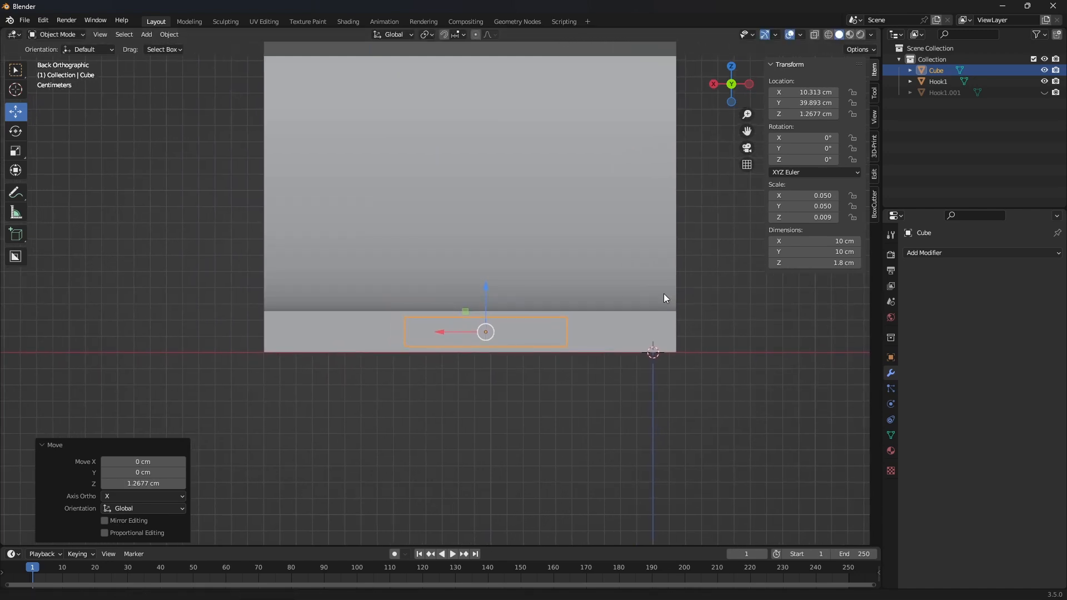
Scale the flattened cube to about 18.2 cm along X and 4 cm along Y
left_click(17, 152)
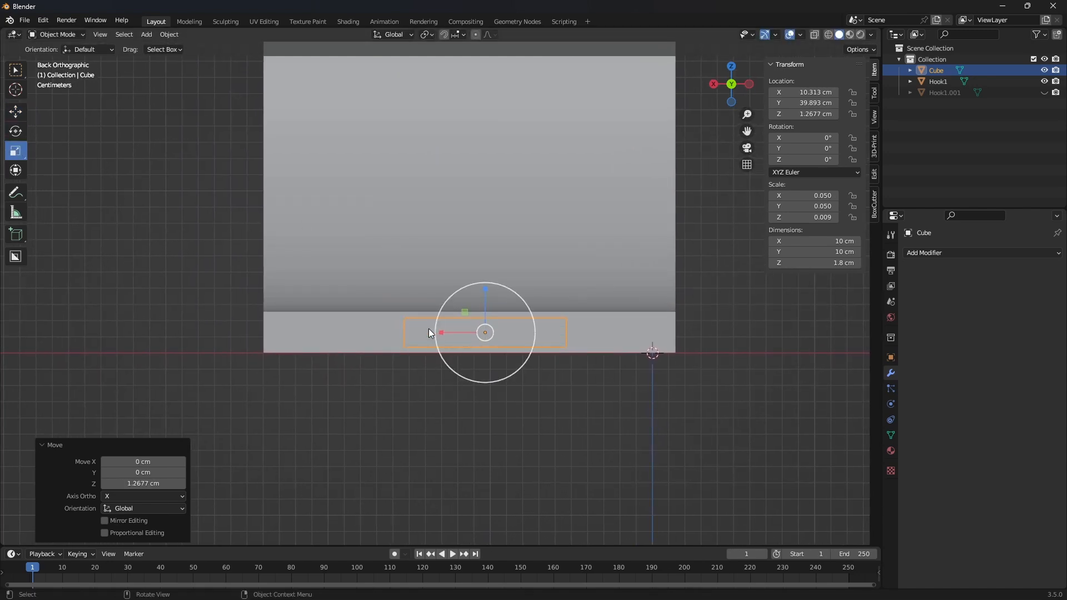
left_click_drag(440, 332, 401, 333)
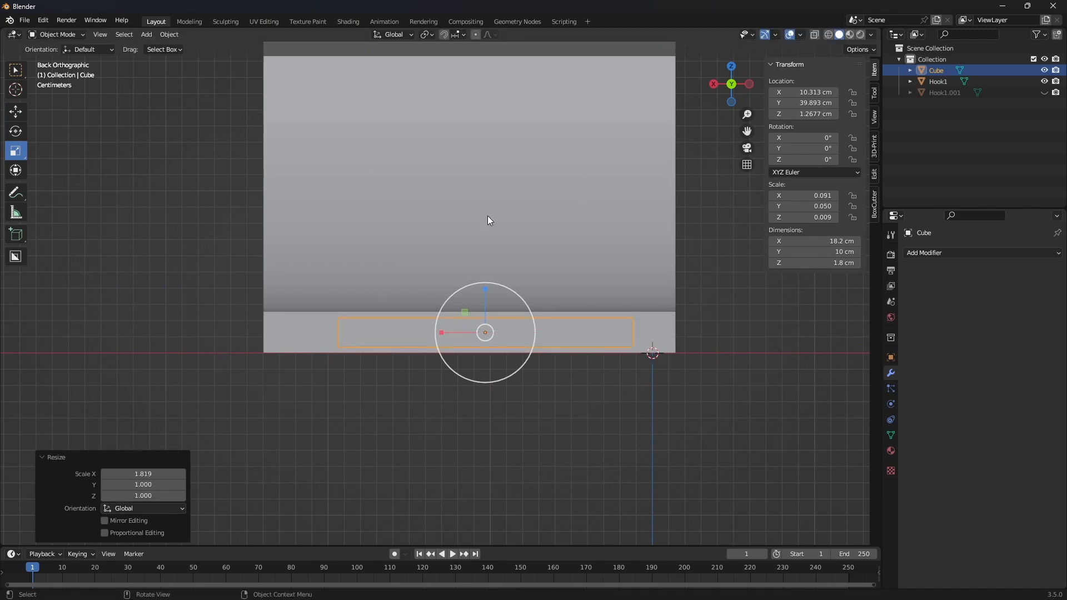
middle_click_drag(488, 221, 402, 294)
left_click_drag(356, 298, 327, 295)
middle_click_drag(430, 300, 434, 331)
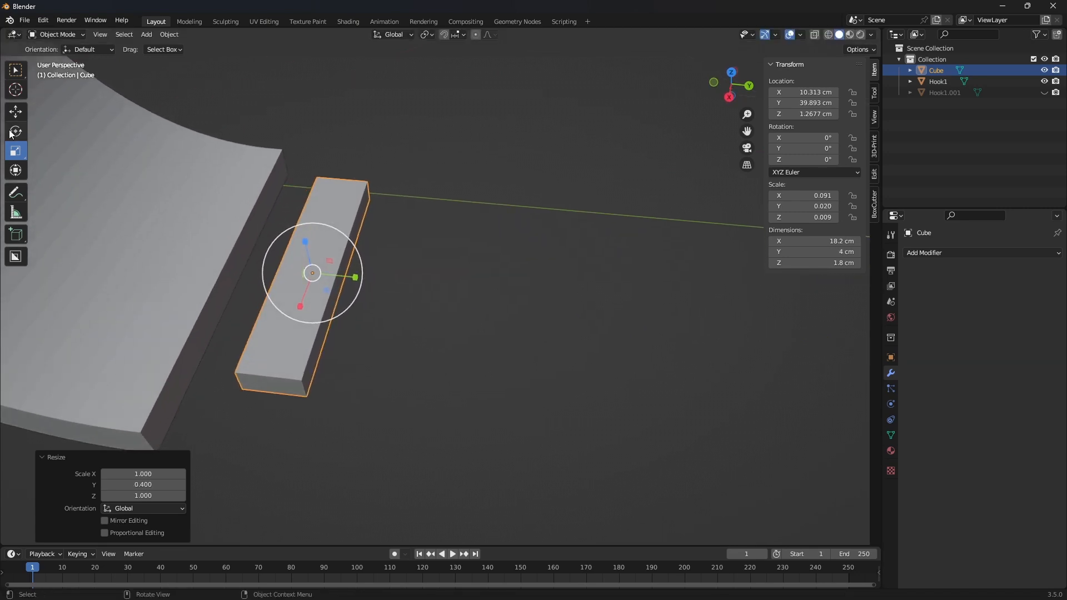
Move the block along Y to about 35.9 cm so it overlaps the curved hook's cut end
left_click(16, 111)
left_click_drag(353, 278, 298, 269)
middle_click_drag(298, 269, 252, 299)
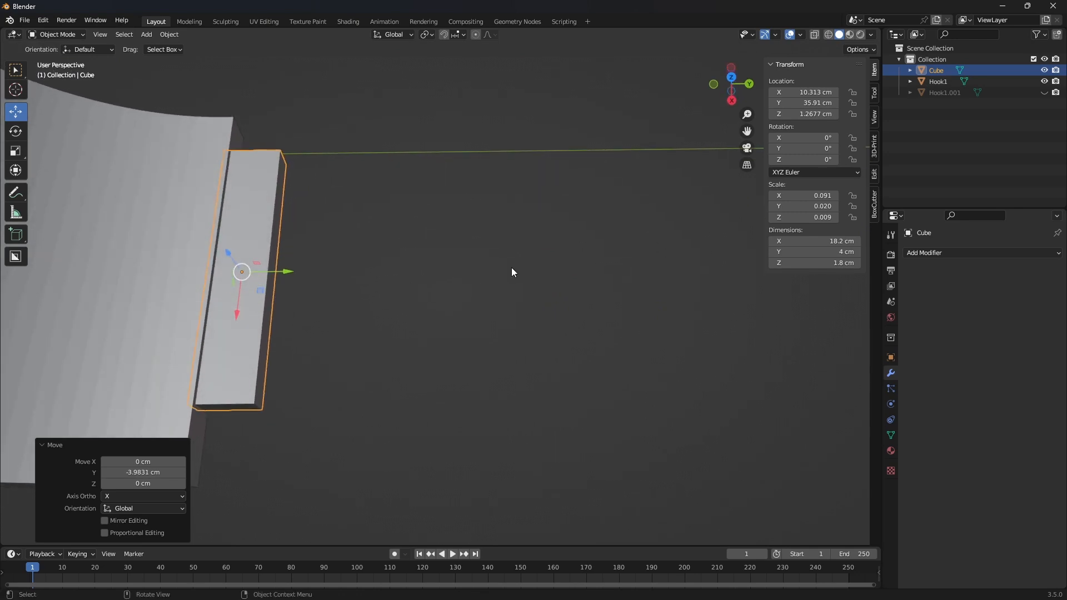
middle_click_drag(512, 271, 569, 239)
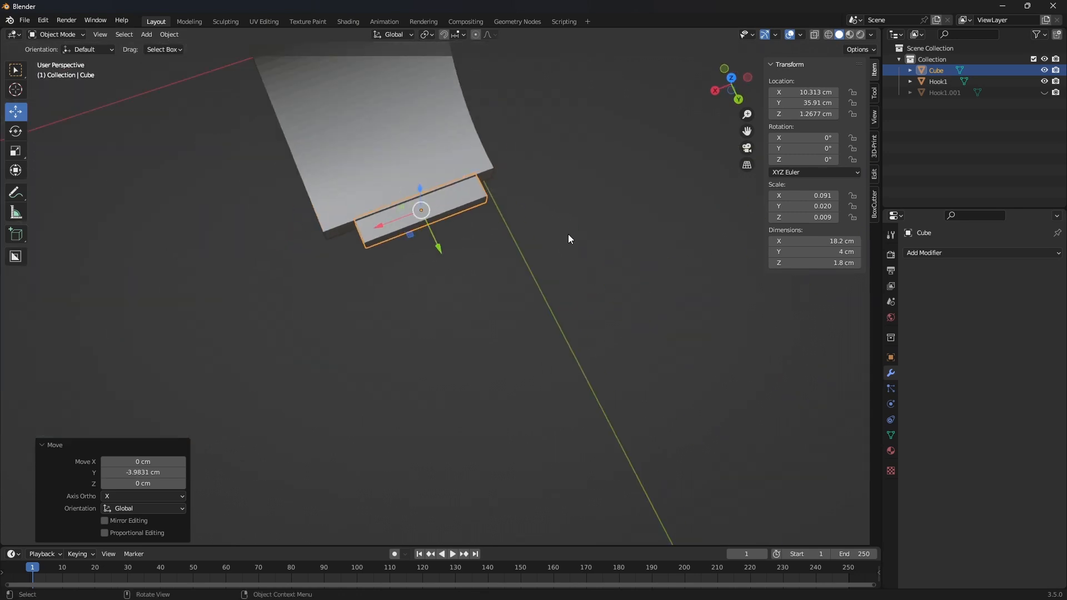
Try to align the curved hook to the block by centers along X, with the block as the active object
left_click(409, 135)
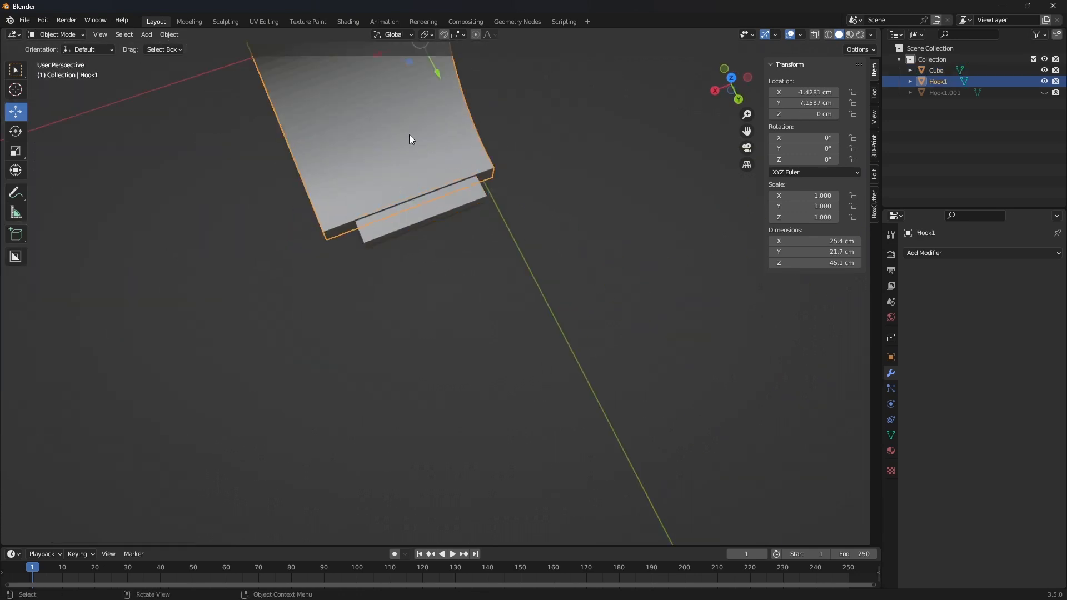
left_click(432, 208, "shift")
left_click(171, 36)
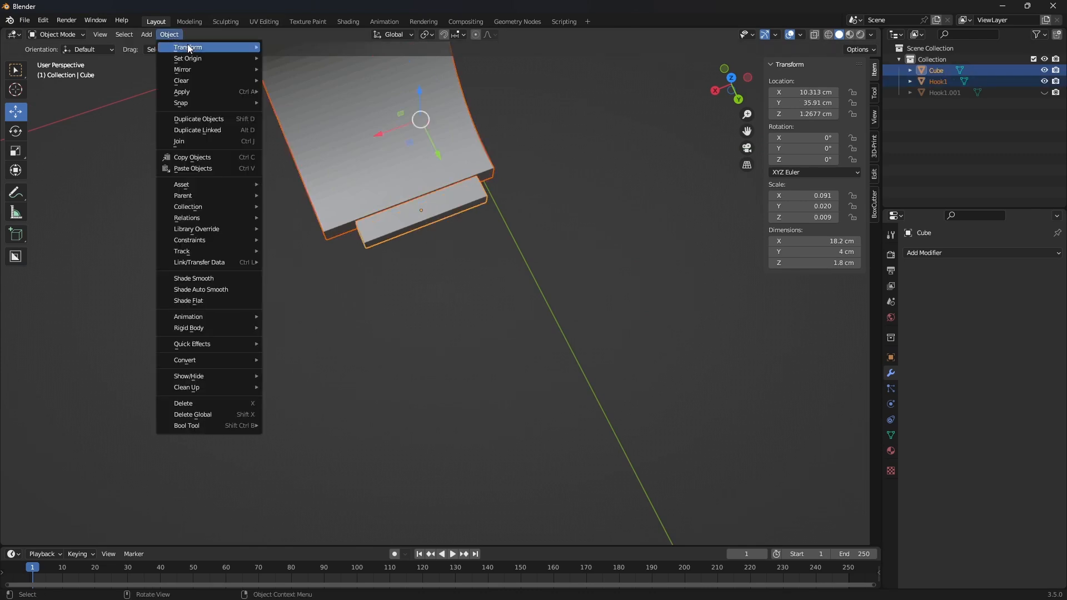
mouse_move(216, 48)
left_click(324, 190)
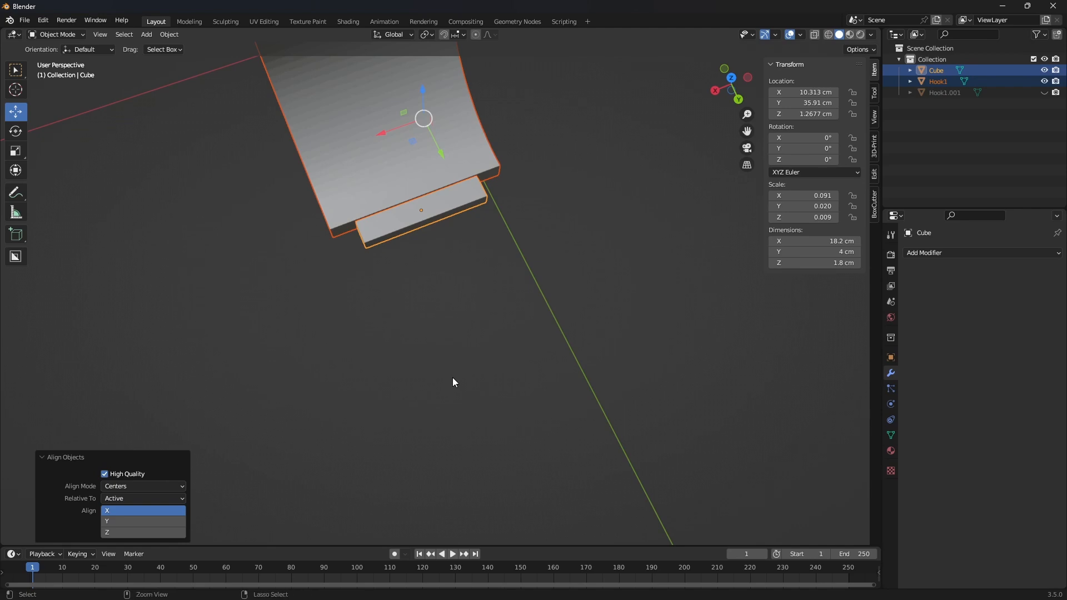
key("ctrl+z")
key("ctrl+z")
Align the block to the curved hook by centers along X, with the hook as the active object
left_click(489, 202)
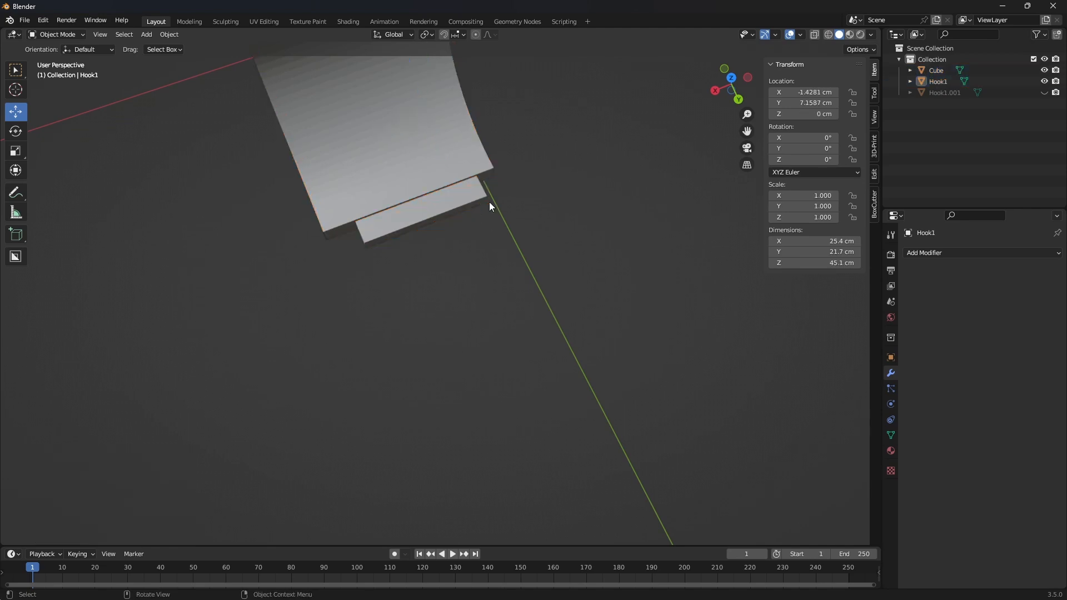
left_click(456, 201)
left_click(410, 95, "shift")
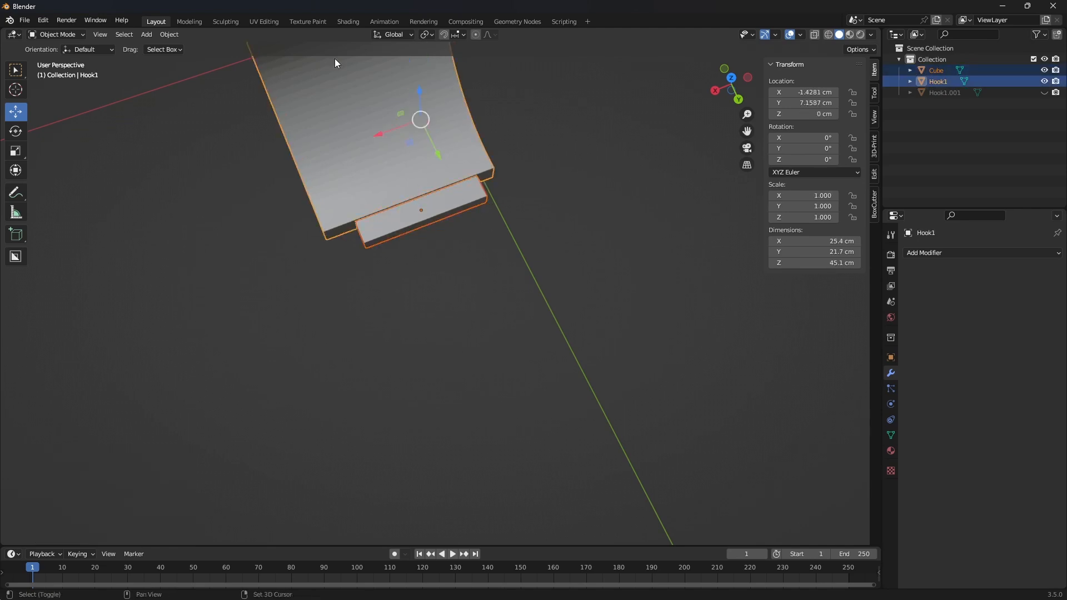
left_click(177, 35)
mouse_move(211, 47)
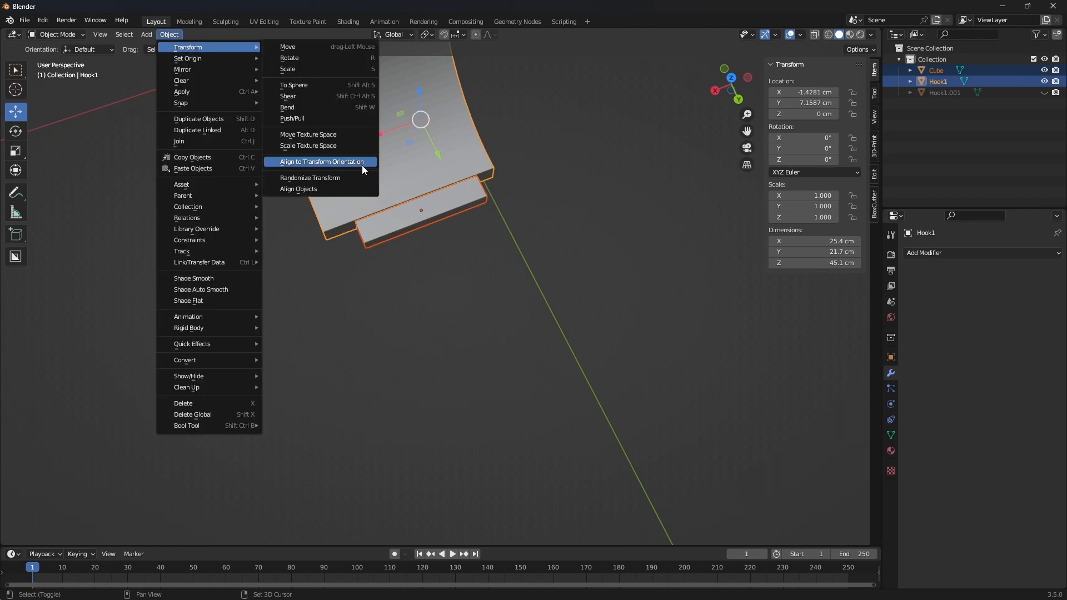
left_click(346, 189)
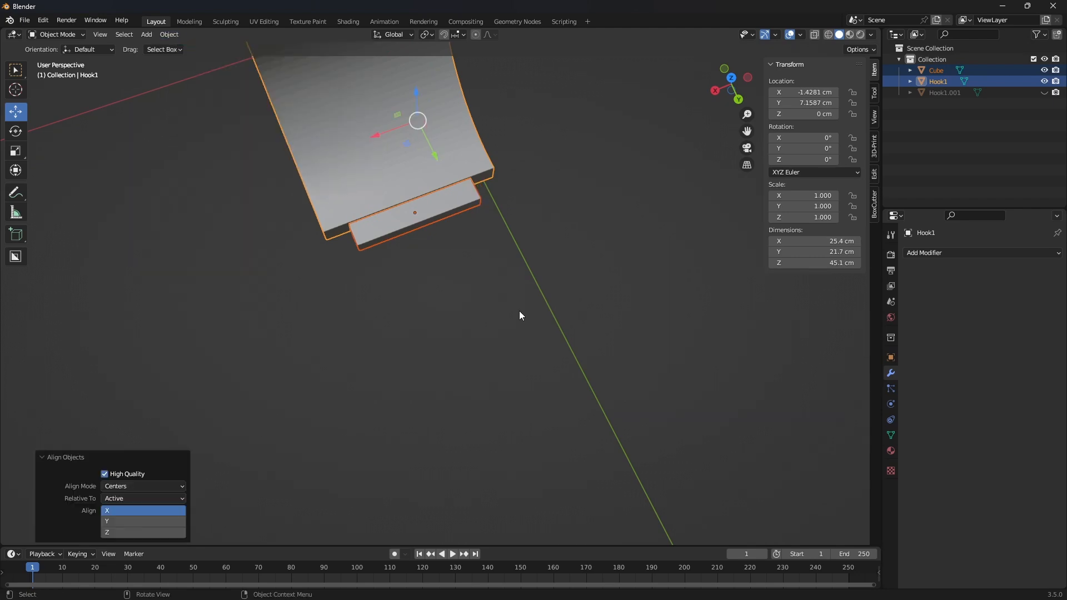
middle_click_drag(519, 316, 622, 205)
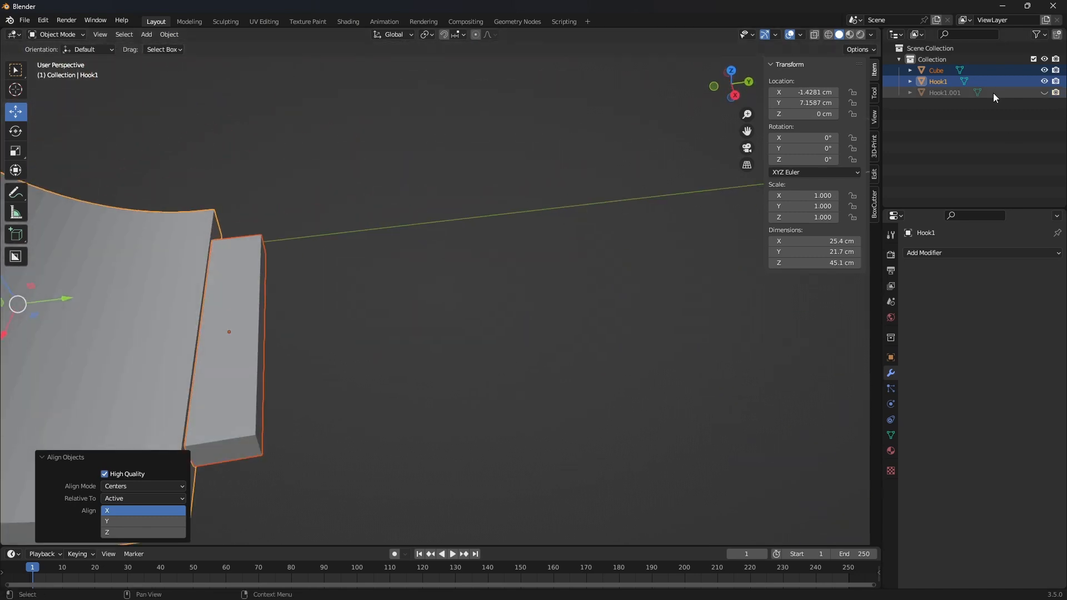
Scale the connector block to about 2.92 cm along Y and move it along Y to about 35 cm, against the curved hook's cut end
left_click(1044, 93)
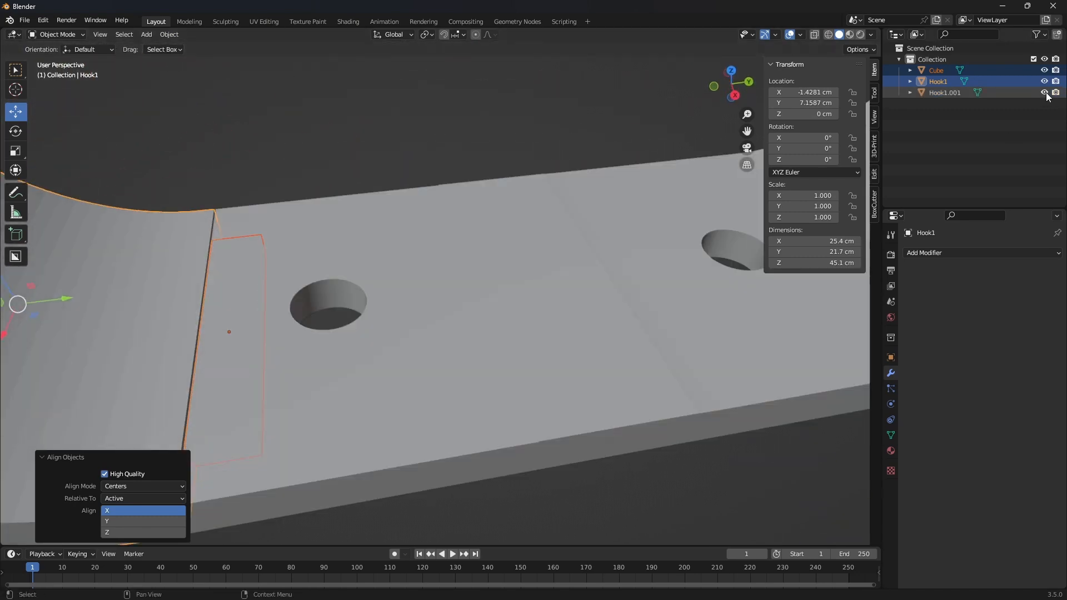
left_click(1046, 94)
left_click(238, 373)
scroll(318, 342, "down", 3)
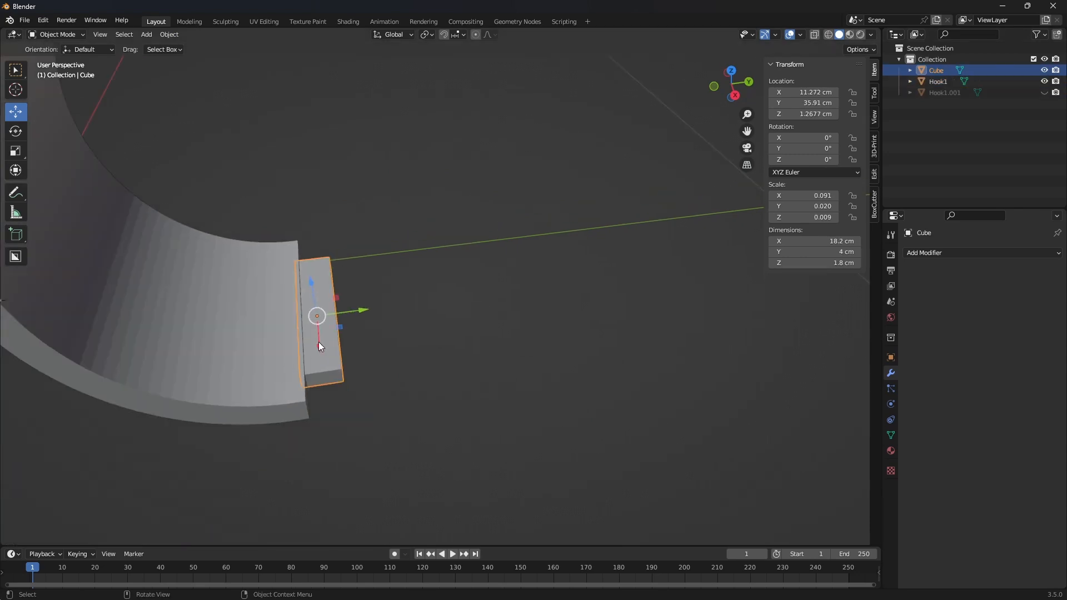
middle_click_drag(378, 332, 342, 347)
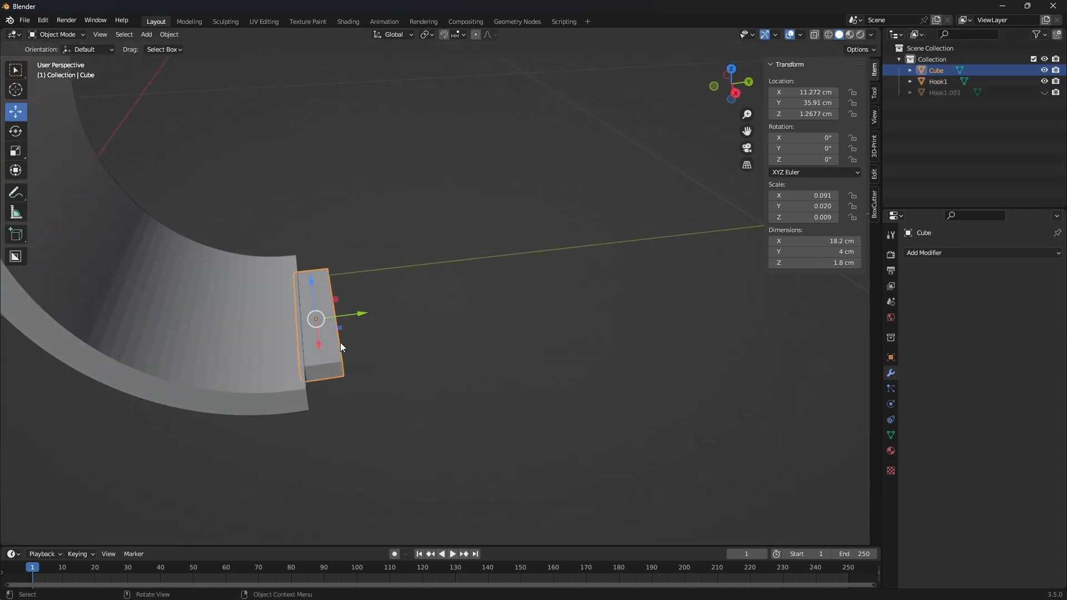
left_click(15, 151)
left_click_drag(361, 313, 351, 313)
left_click(15, 111)
middle_click_drag(351, 314, 317, 371)
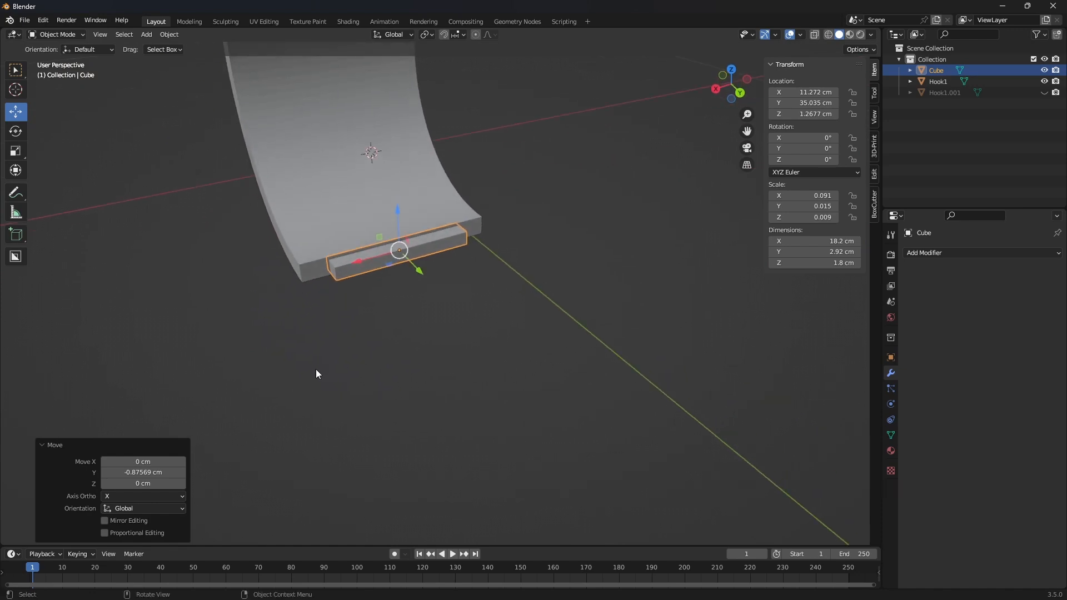
Merge the block into the curved hook with a Boolean Union modifier using Cube as the object, and apply it
left_click(375, 158)
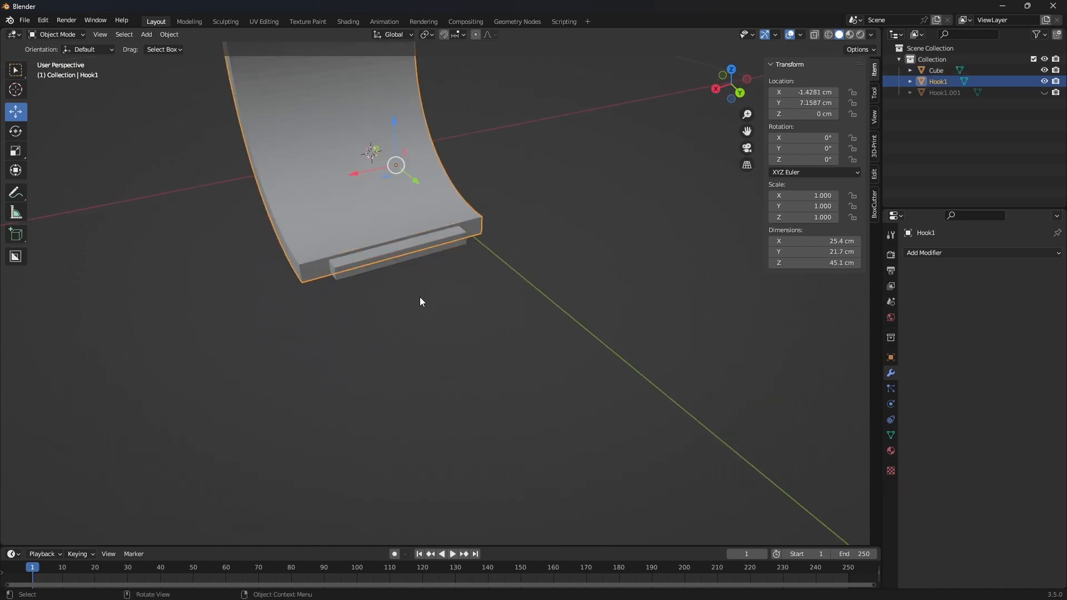
left_click(1058, 256)
left_click(862, 310)
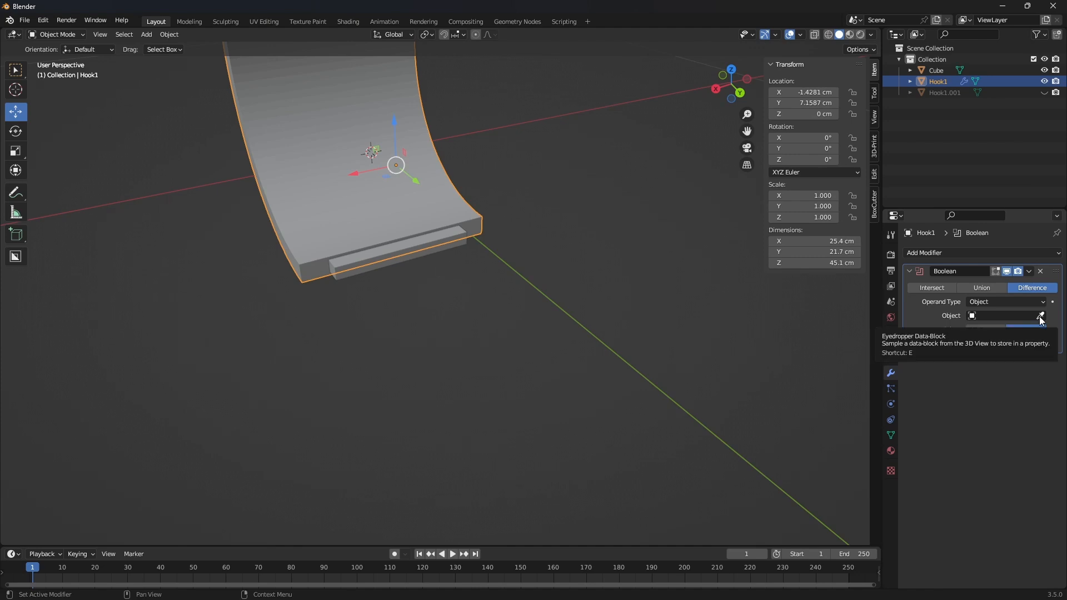
left_click(980, 289)
left_click(986, 315)
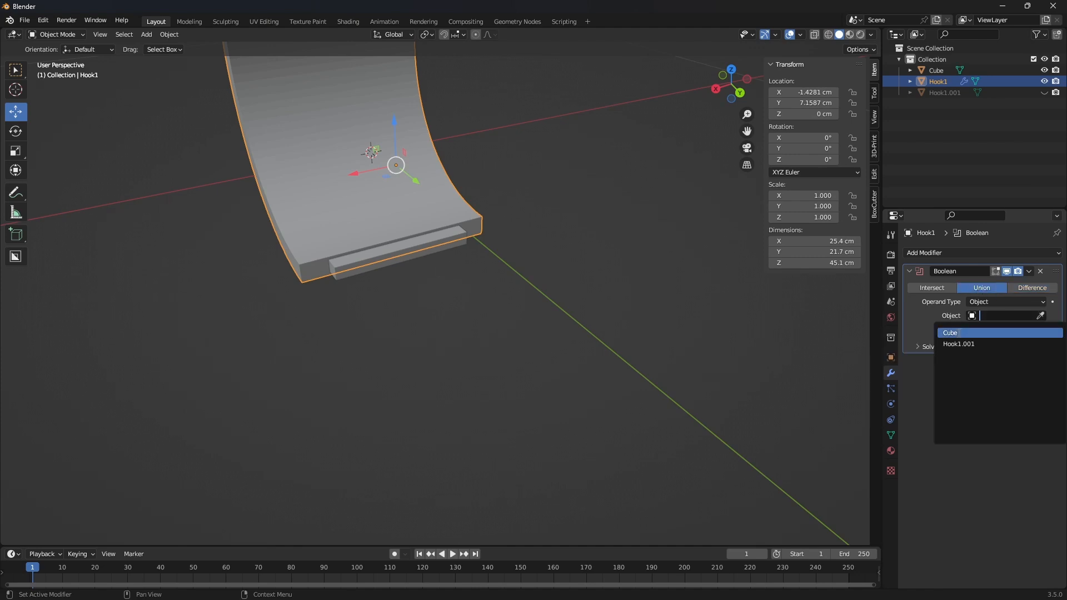
left_click(958, 333)
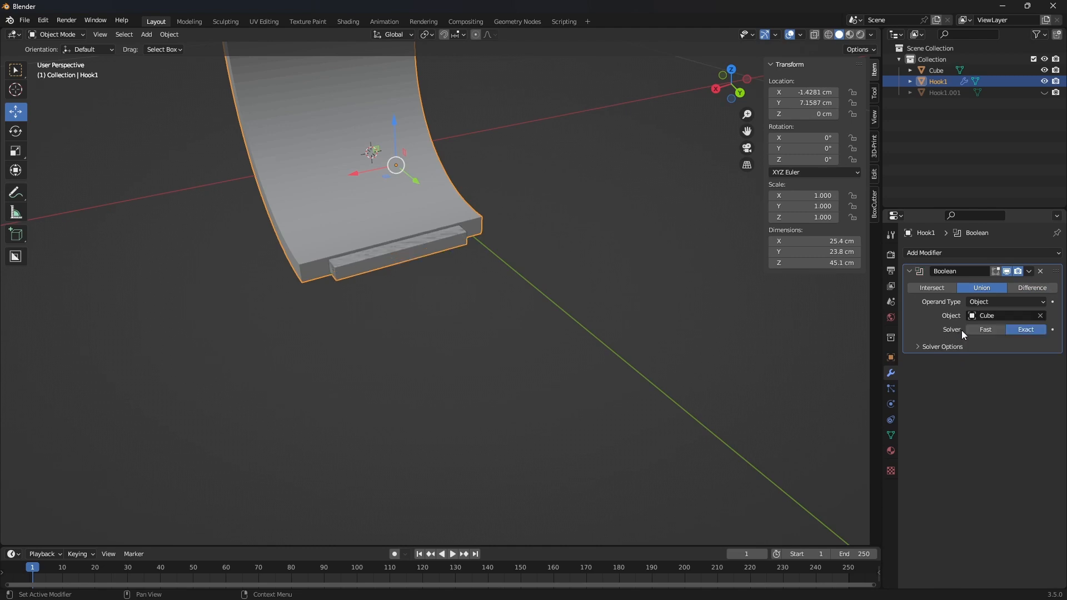
left_click(1030, 273)
left_click(995, 287)
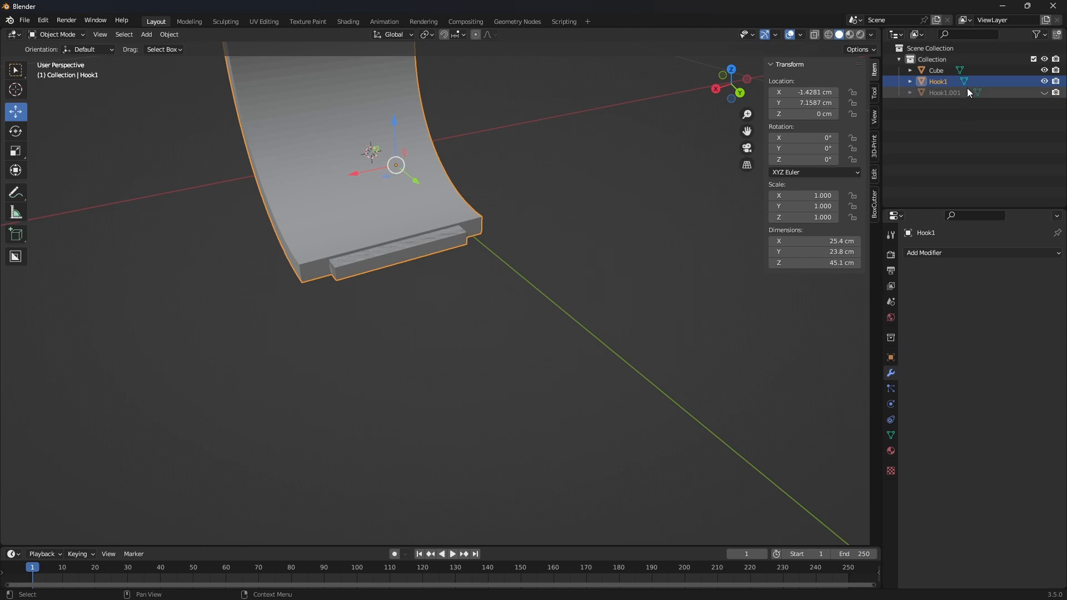
Move the leftover Cube away from the curved hook along X and delete it
left_click(923, 71)
key("g")
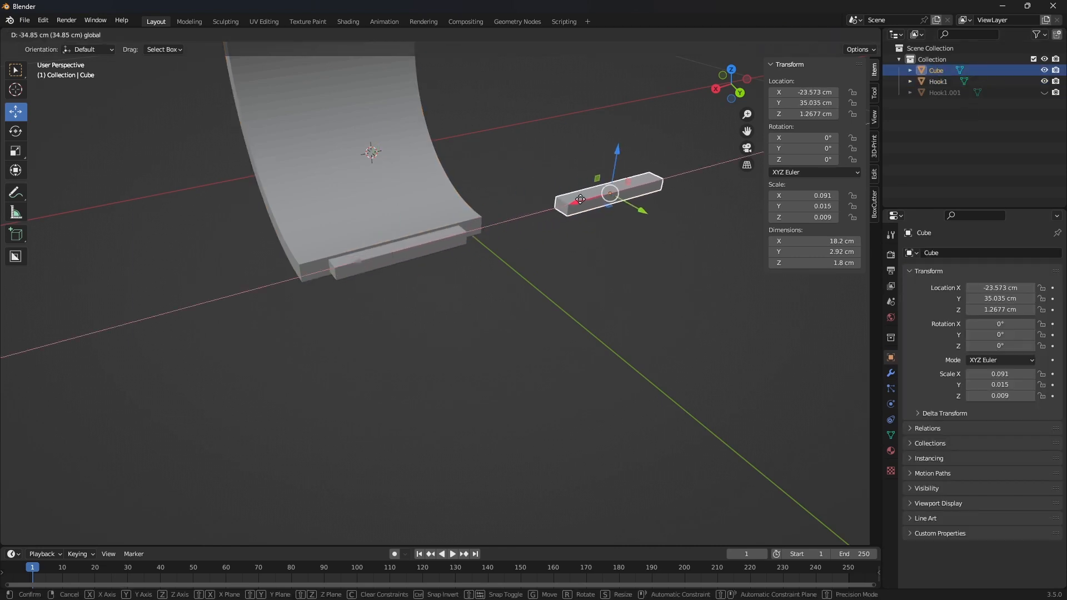
left_click(594, 199)
key("x")
left_click(630, 194)
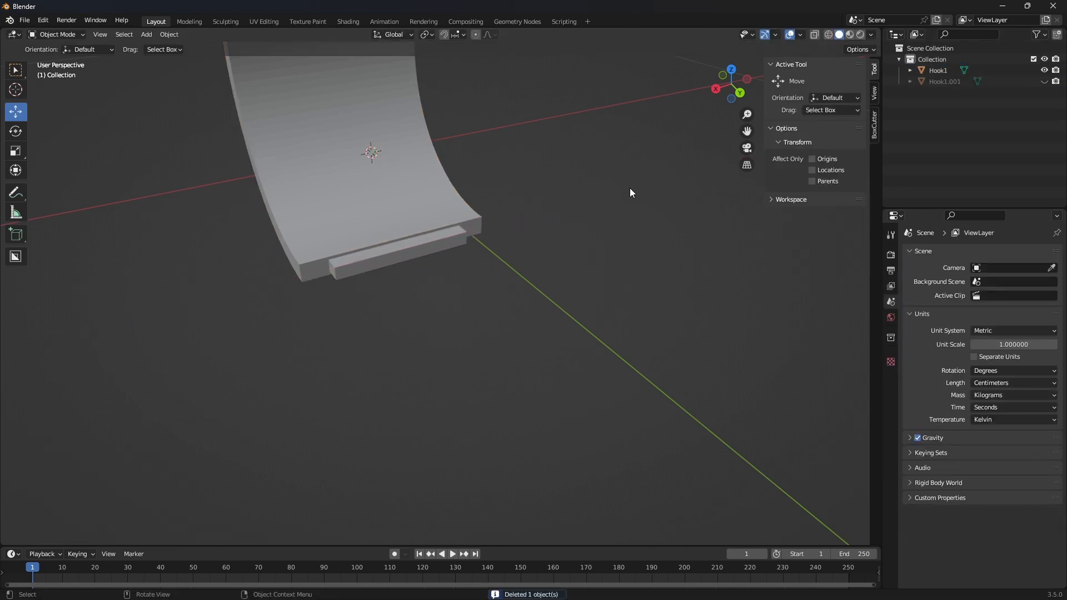
middle_click_drag(521, 237, 548, 257)
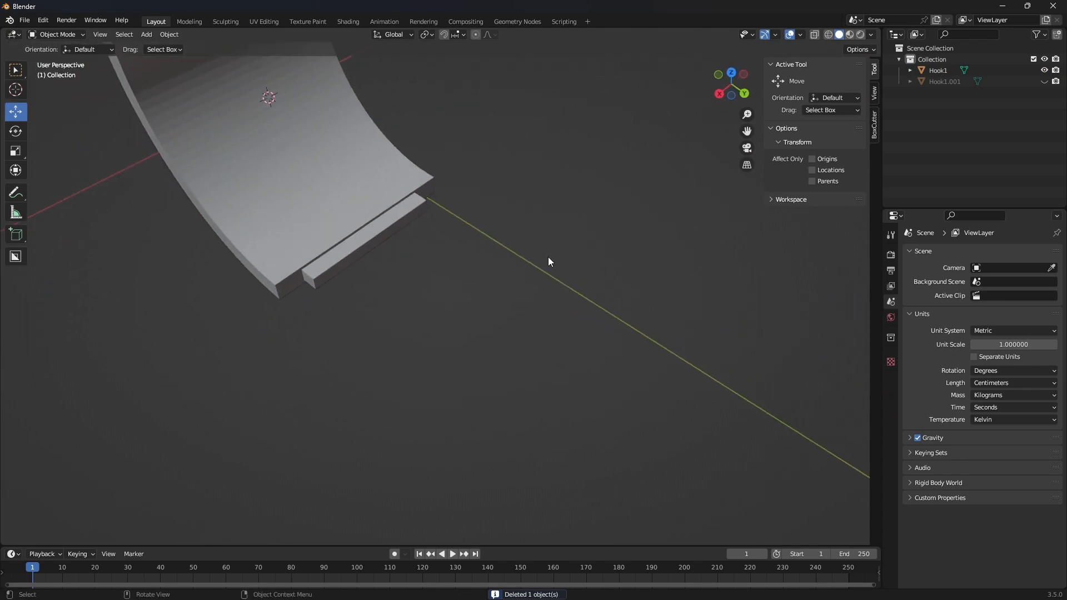
Show the double-arm piece and add a Boolean Difference modifier to it with Hook1 as the cutting object
left_click(1044, 82)
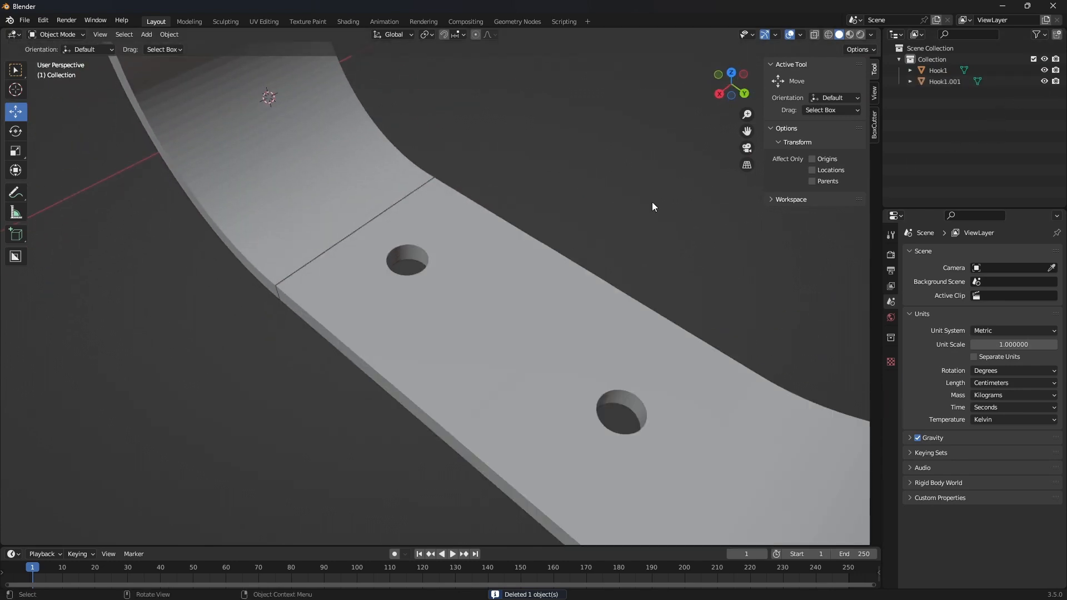
middle_click_drag(653, 205, 377, 292)
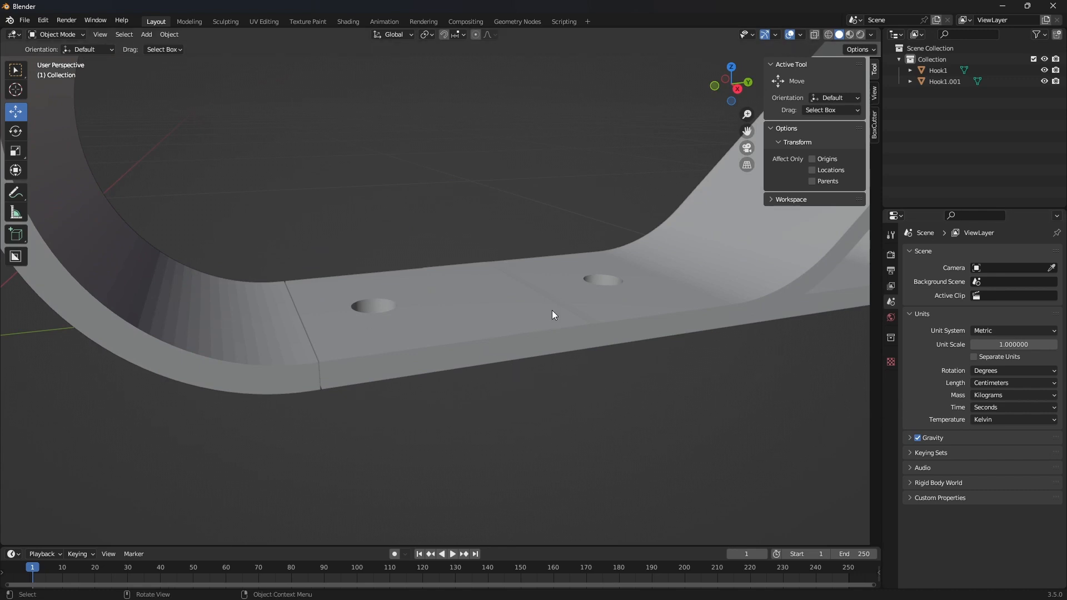
left_click(951, 81)
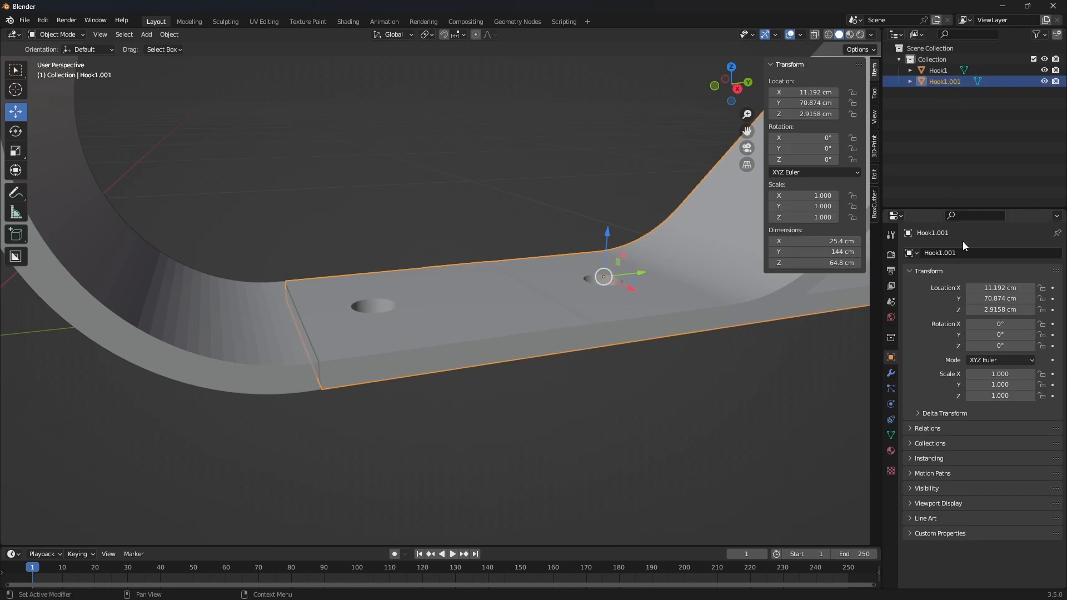
left_click(890, 373)
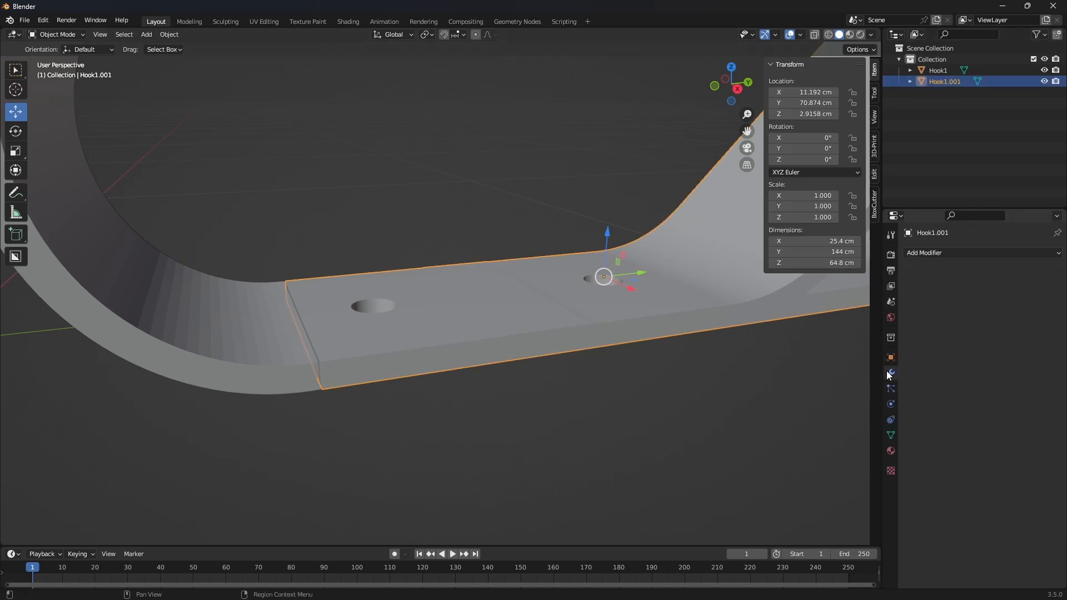
left_click(964, 254)
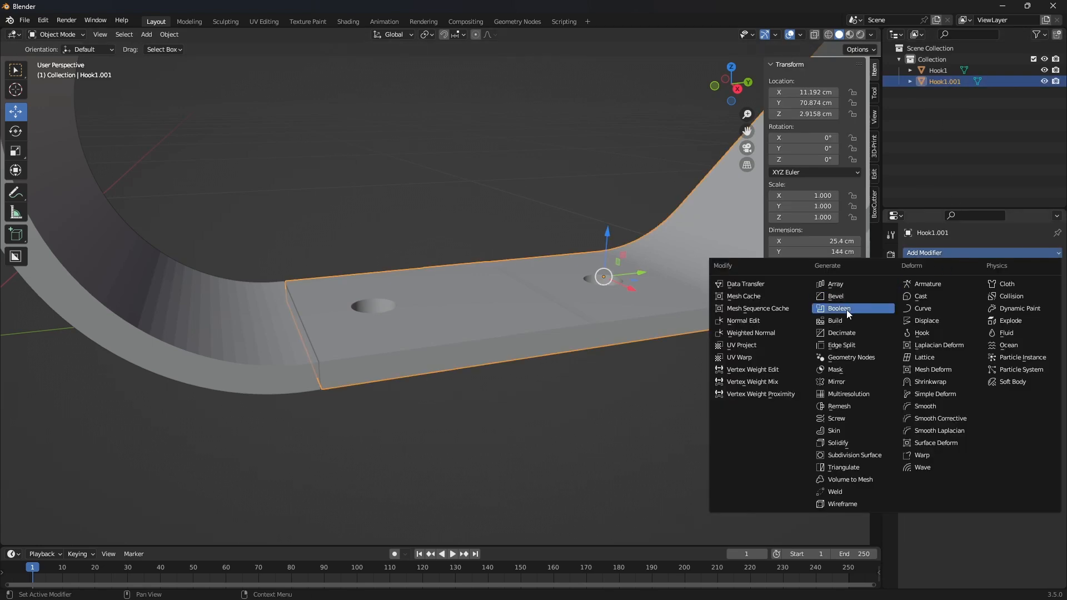
left_click(839, 309)
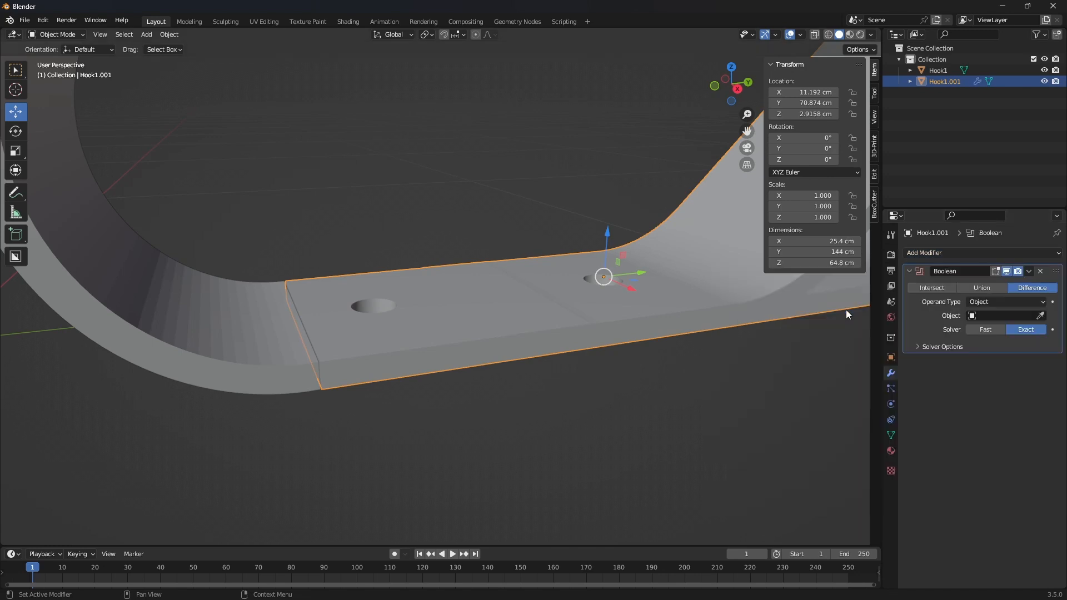
left_click(1039, 315)
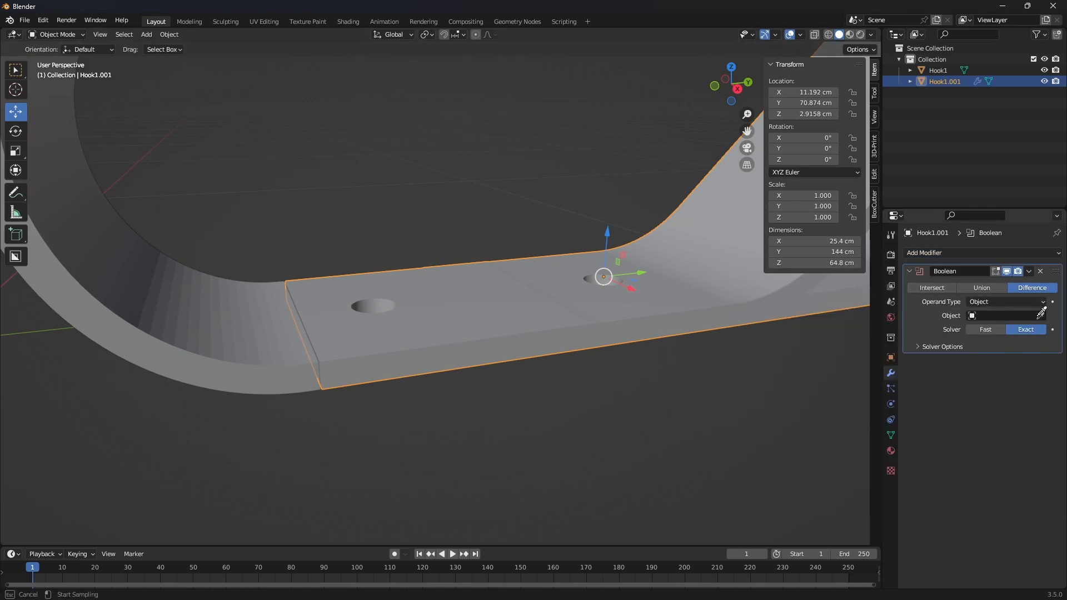
left_click(165, 316)
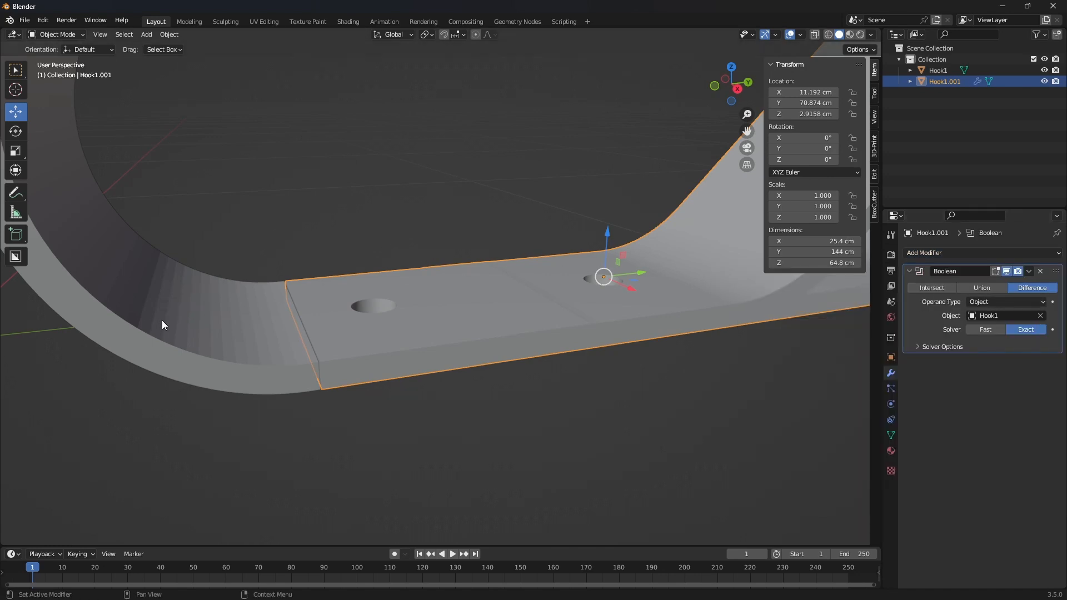
Hide the curved hook and apply the Boolean Difference on the double-arm piece
left_click(1045, 71)
middle_click_drag(393, 200, 406, 234)
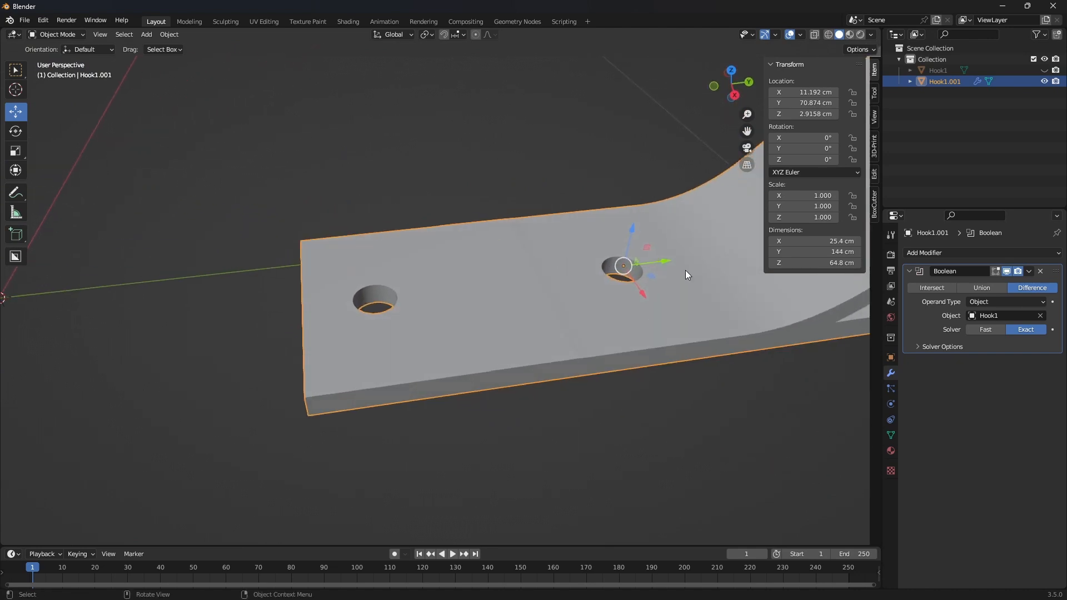
left_click(1029, 272)
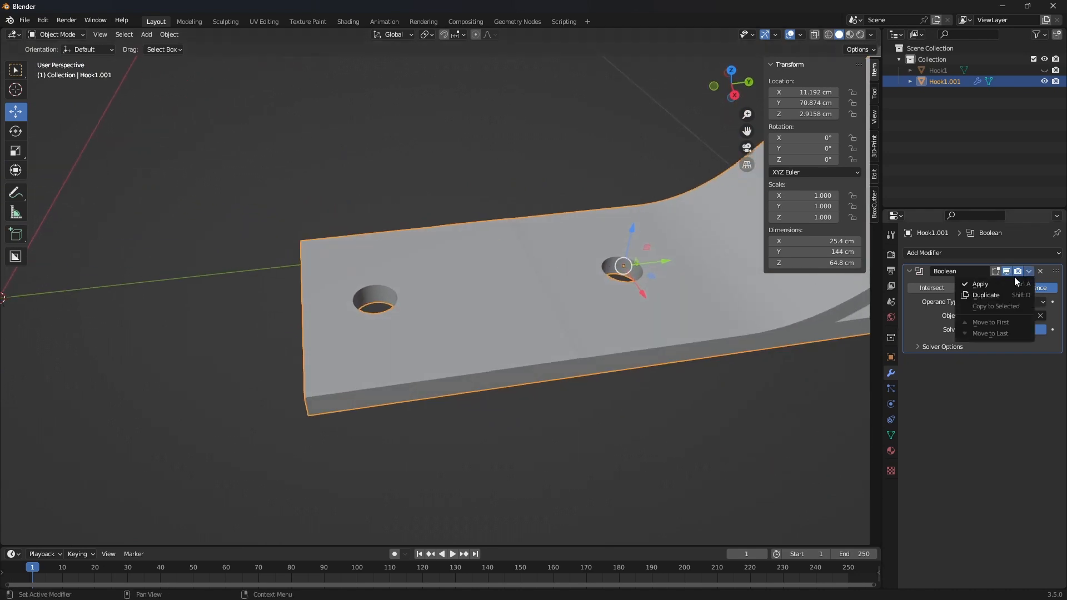
left_click(999, 282)
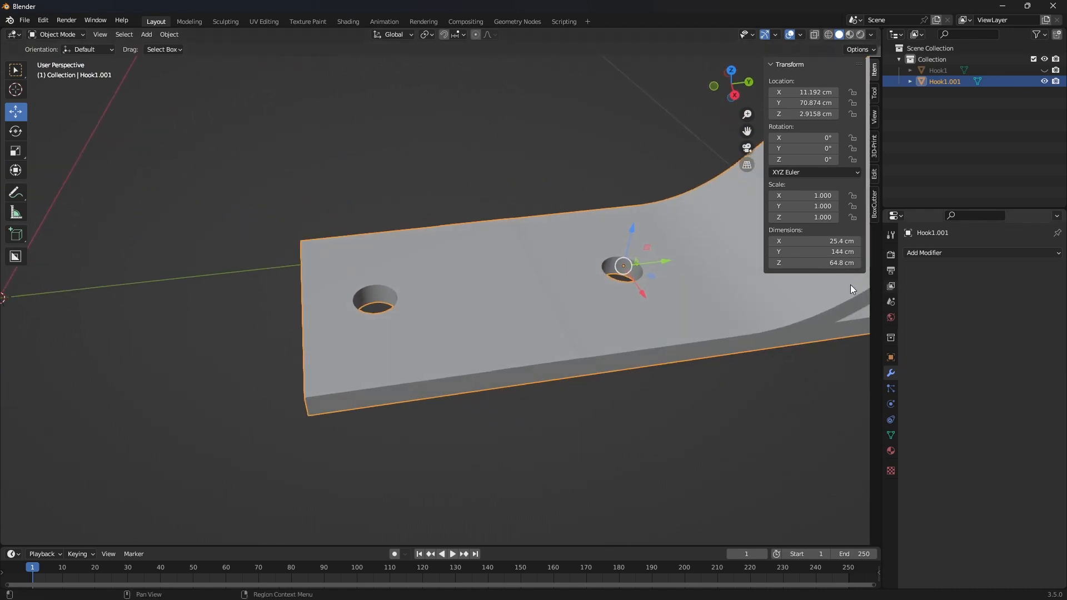
Hide the double-arm piece and show the curved hook with its connector tab again
left_click(1044, 82)
left_click(1044, 71)
middle_click_drag(566, 165, 531, 148)
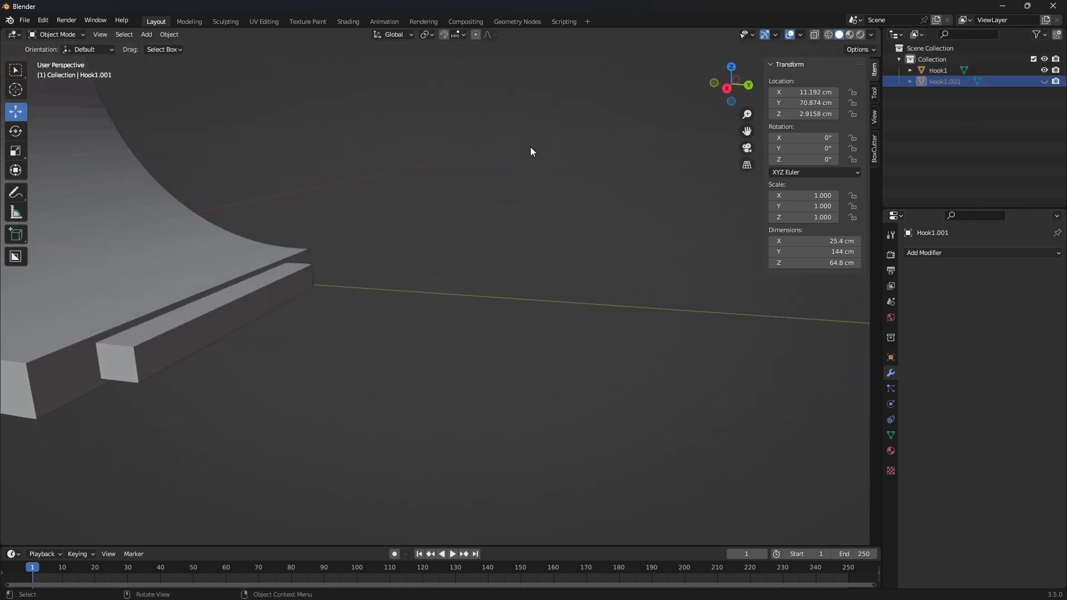
middle_click_drag(456, 227, 488, 274)
scroll(488, 275, "up", 4)
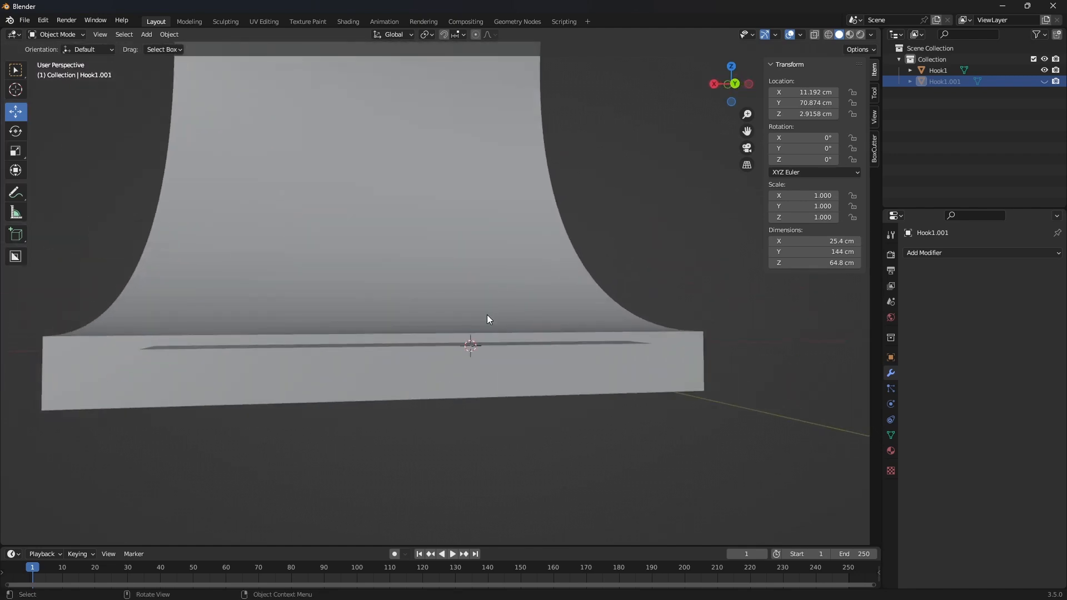
Enter Edit Mode on the curved hook and select the connector tab's end face in face selection mode
left_click(83, 33)
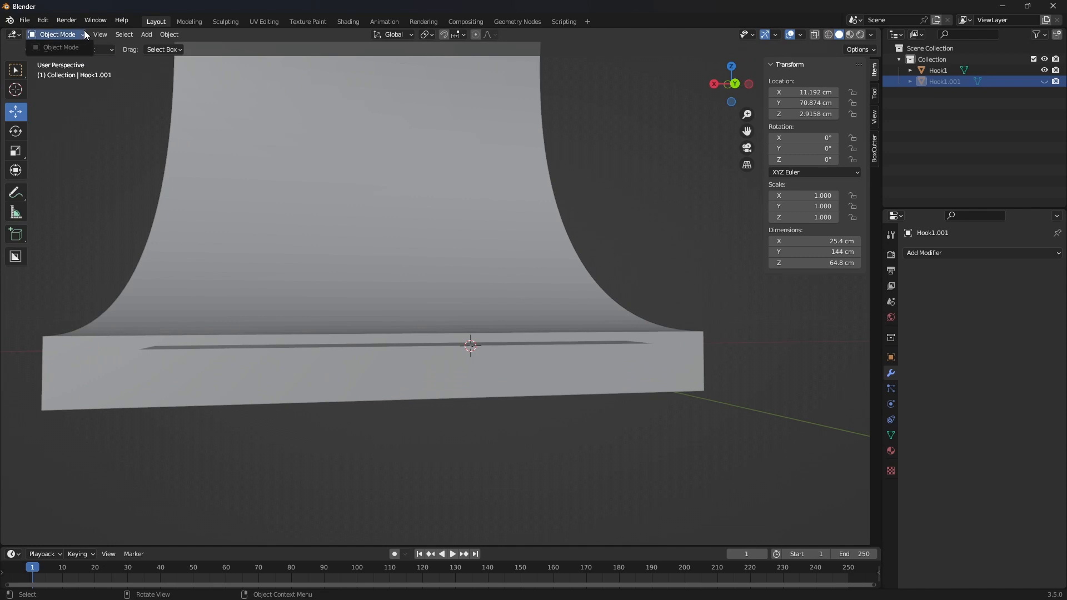
left_click(354, 304)
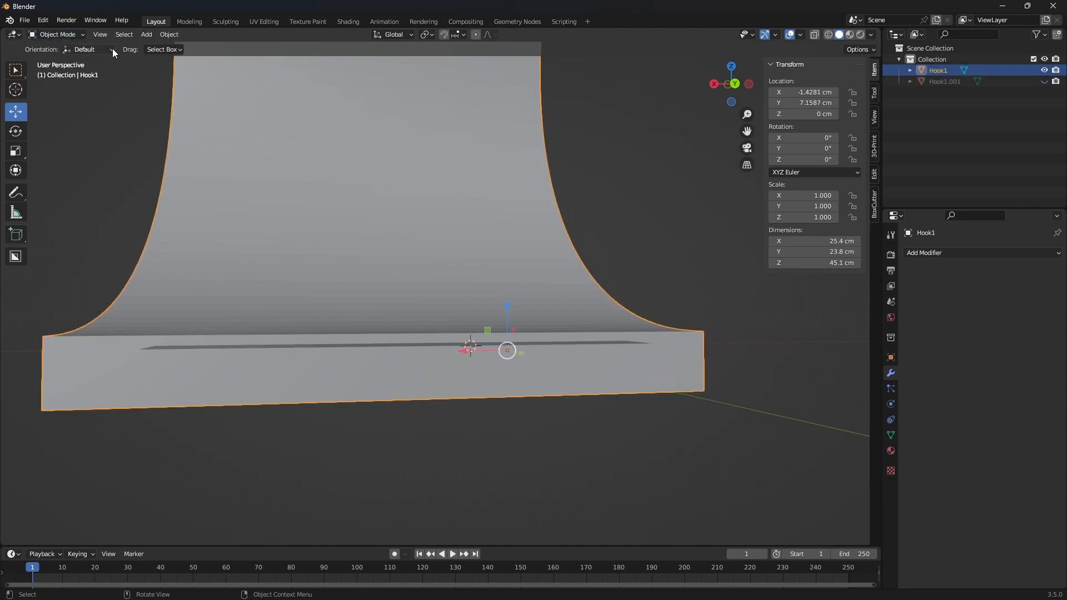
left_click(81, 34)
left_click(61, 58)
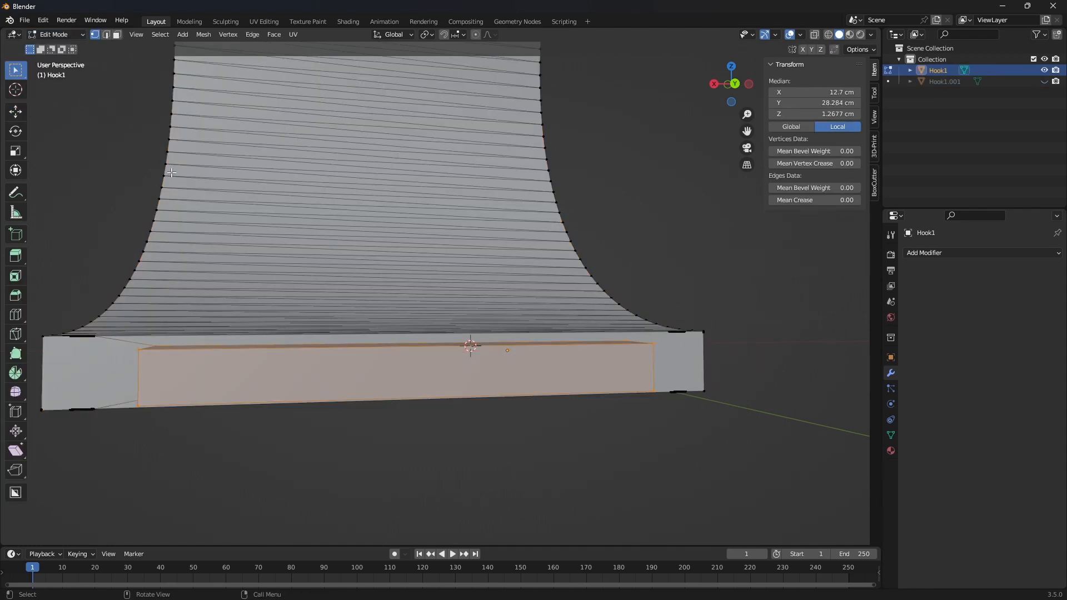
key("3")
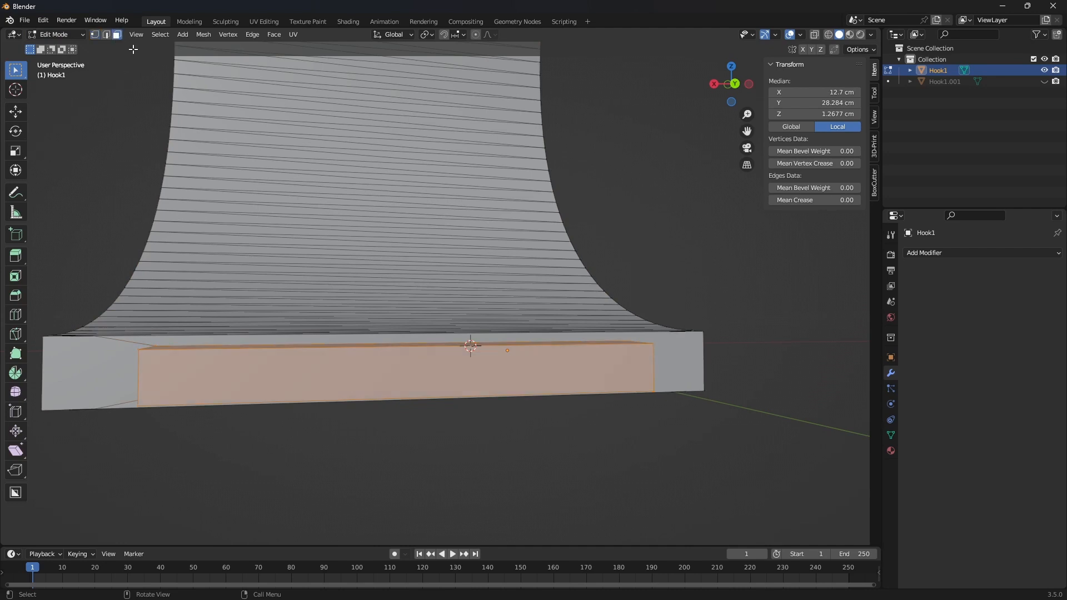
middle_click_drag(510, 376, 477, 410)
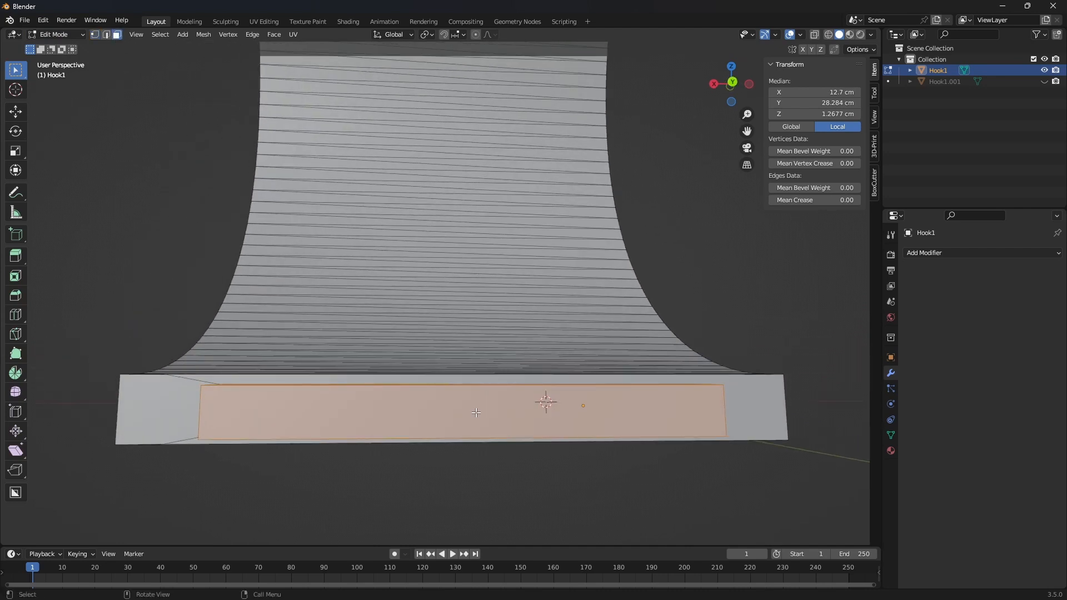
left_click(476, 413)
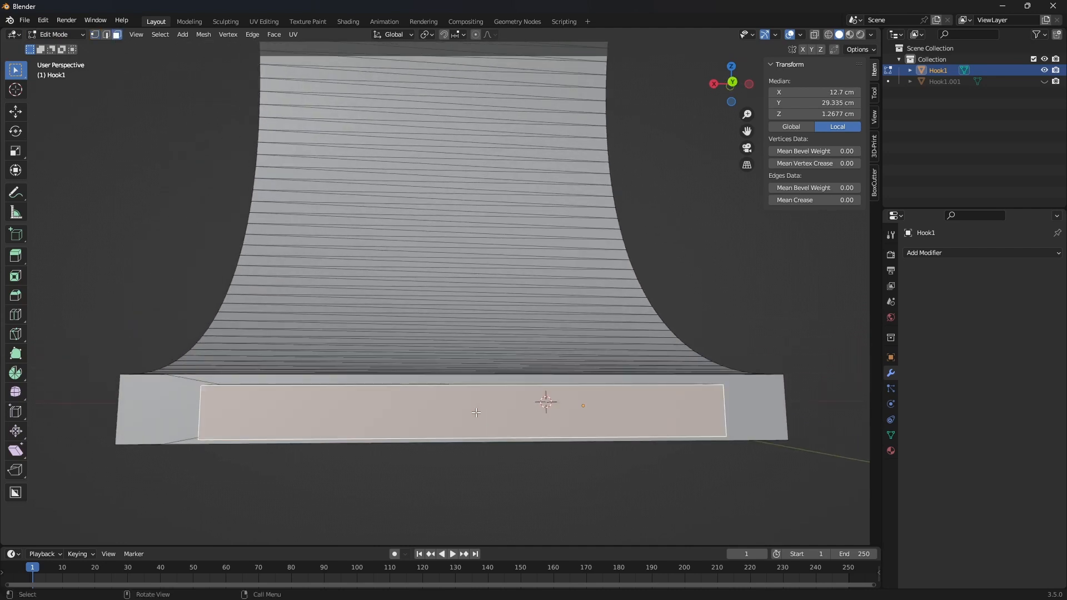
Taper the connector tab by scaling its end face to about 0.871 along X and 0.822 along Z
left_click(15, 153)
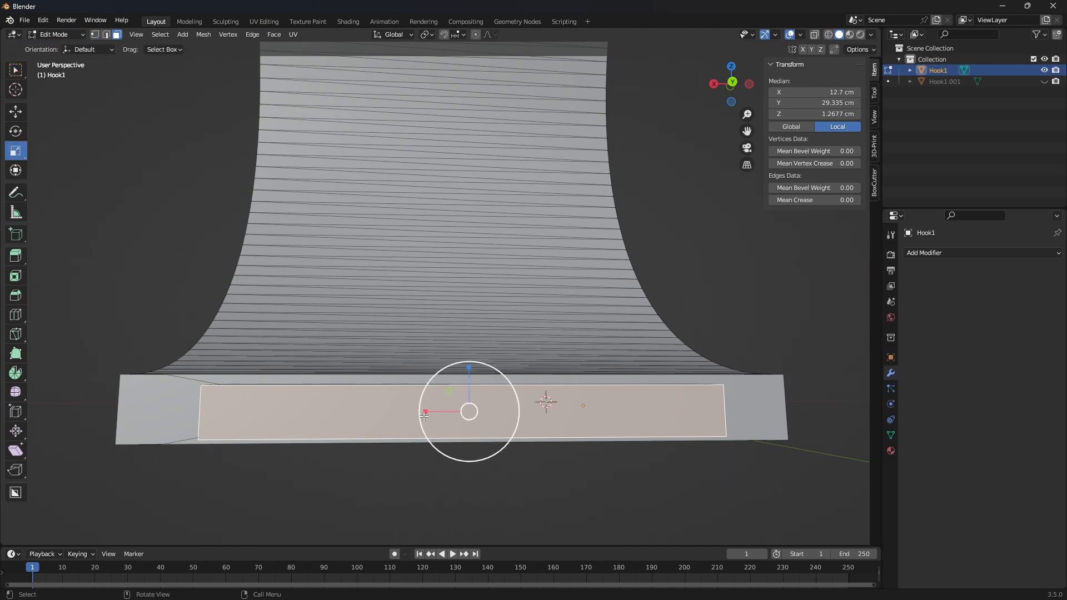
left_click_drag(425, 412, 431, 411)
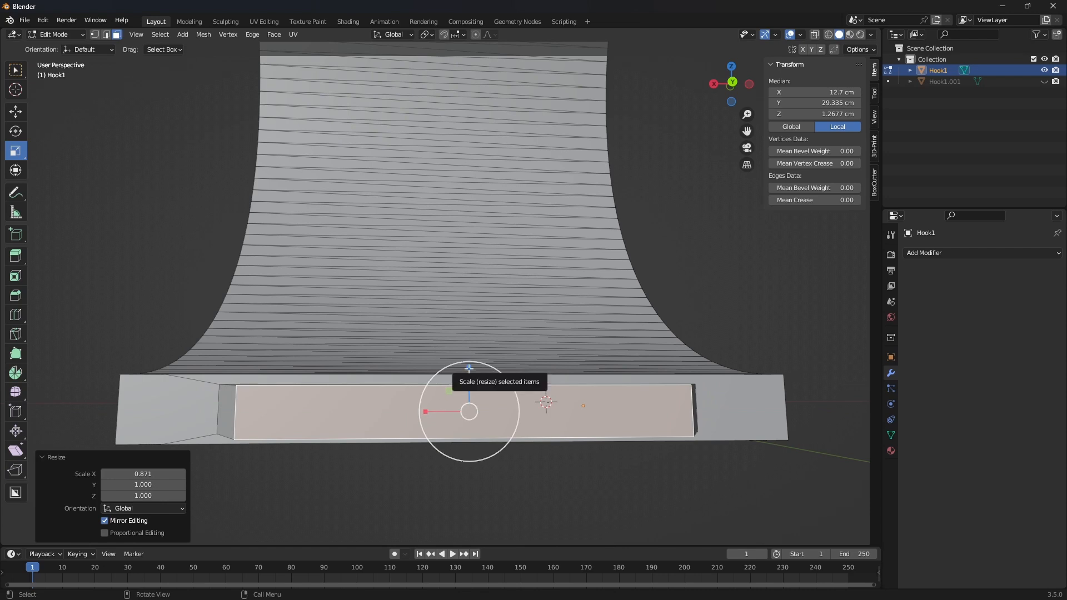
left_click_drag(469, 369, 470, 378)
middle_click_drag(470, 378, 487, 392)
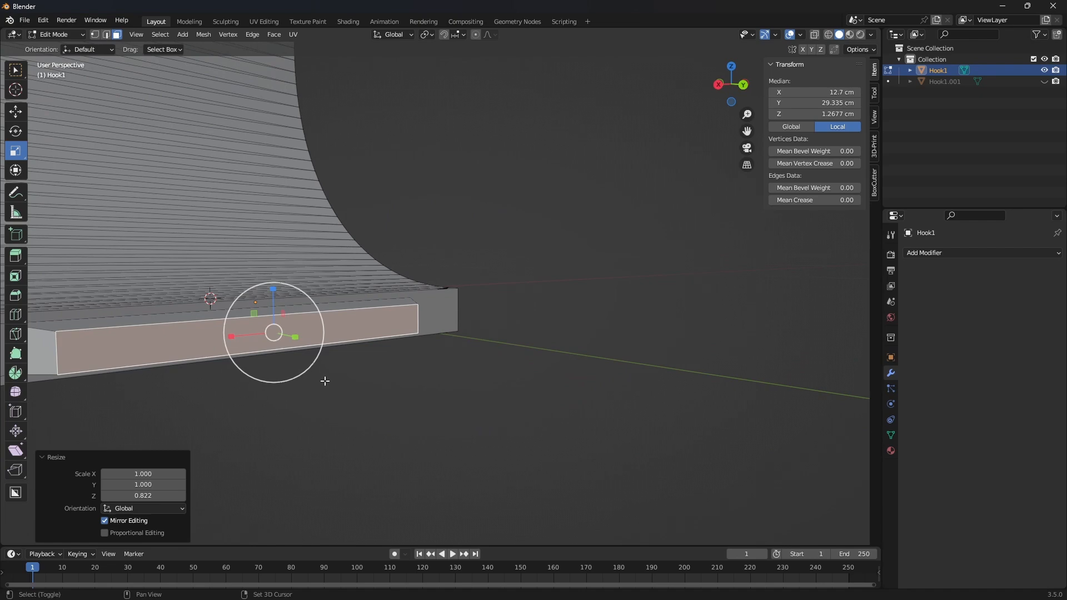
middle_click_drag(325, 381, 289, 390)
middle_click_drag(252, 369, 477, 379)
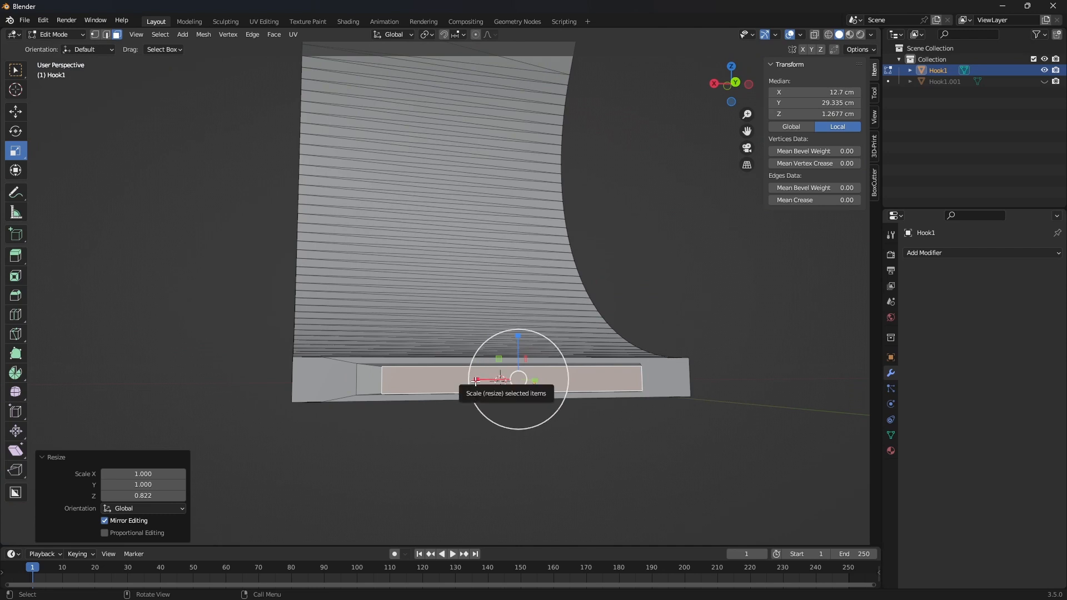
Widen the connector tab's end face by scaling it to about 1.097 along X, and return to Object Mode
left_click_drag(477, 380, 469, 380)
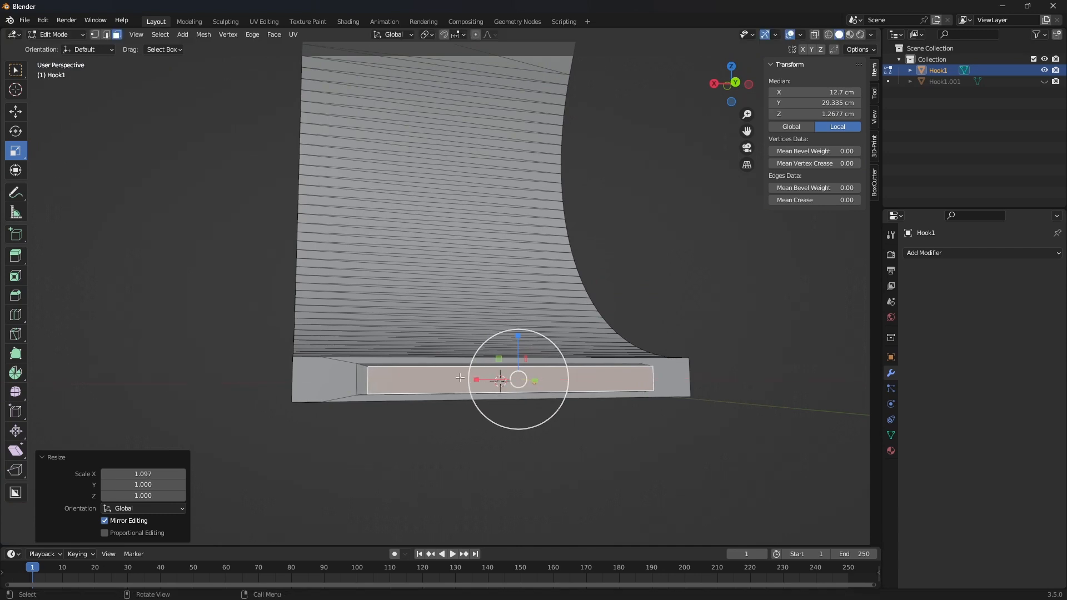
left_click(150, 235)
middle_click_drag(162, 238, 320, 245)
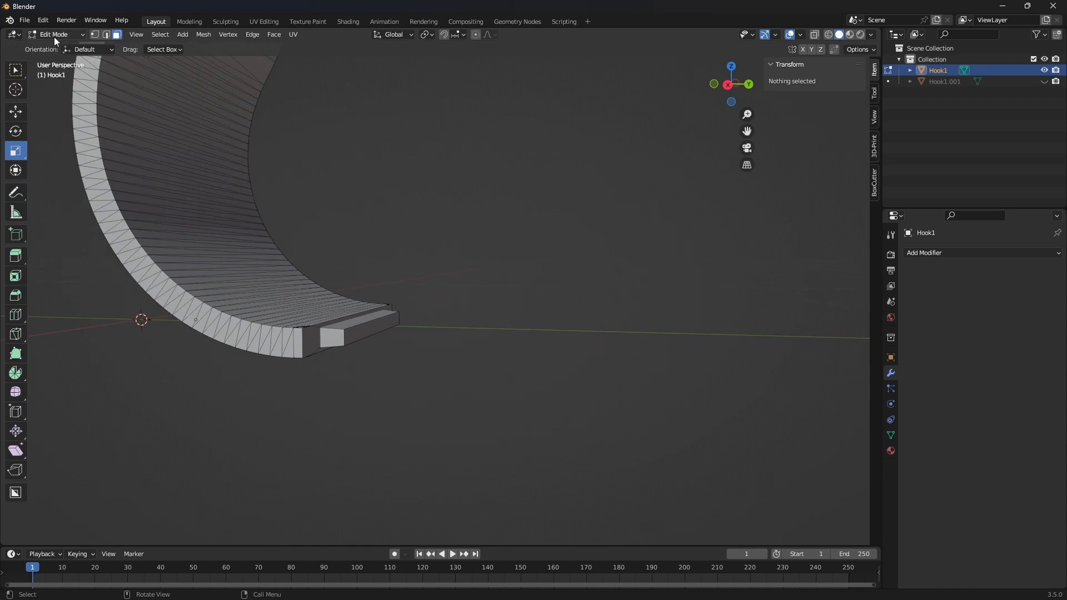
left_click(84, 35)
left_click(65, 49)
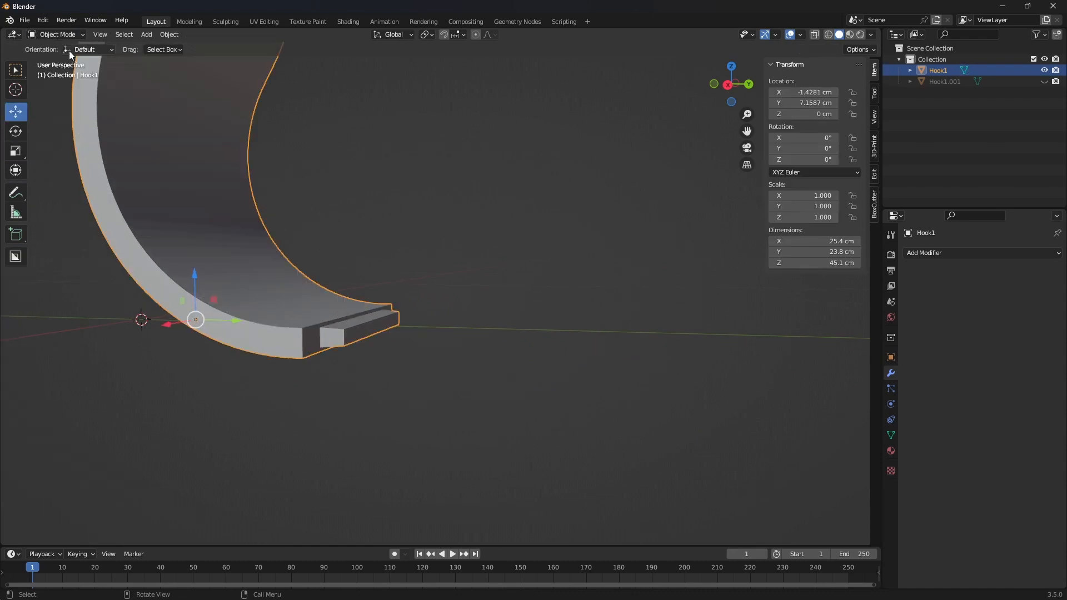
Show the hidden double-arm piece again and check how it fits together with the curved hook
left_click(1044, 81)
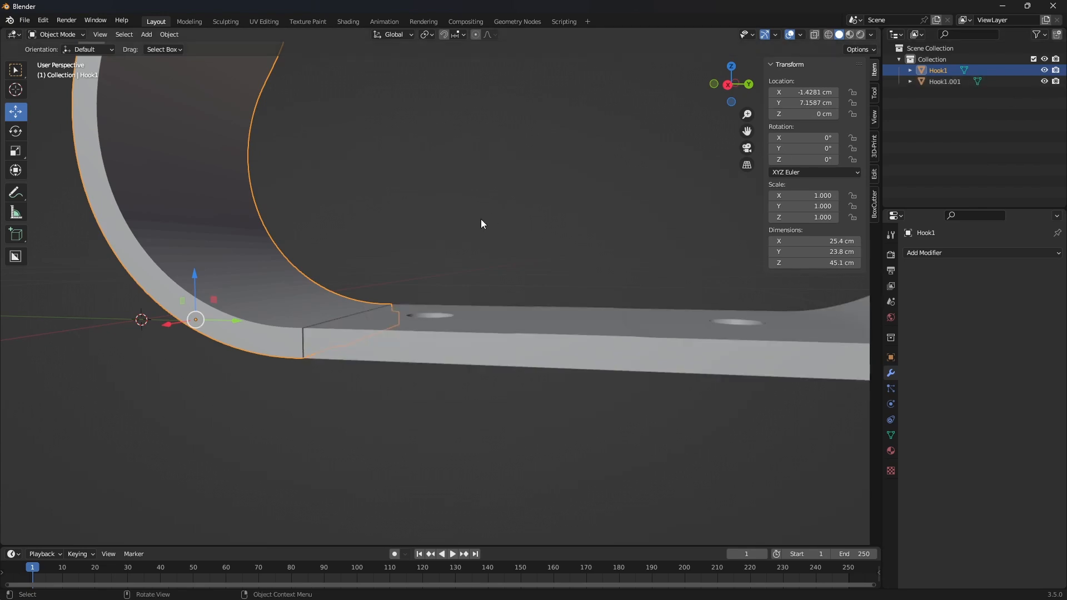
middle_click_drag(481, 219, 416, 283)
scroll(479, 265, "down", 7)
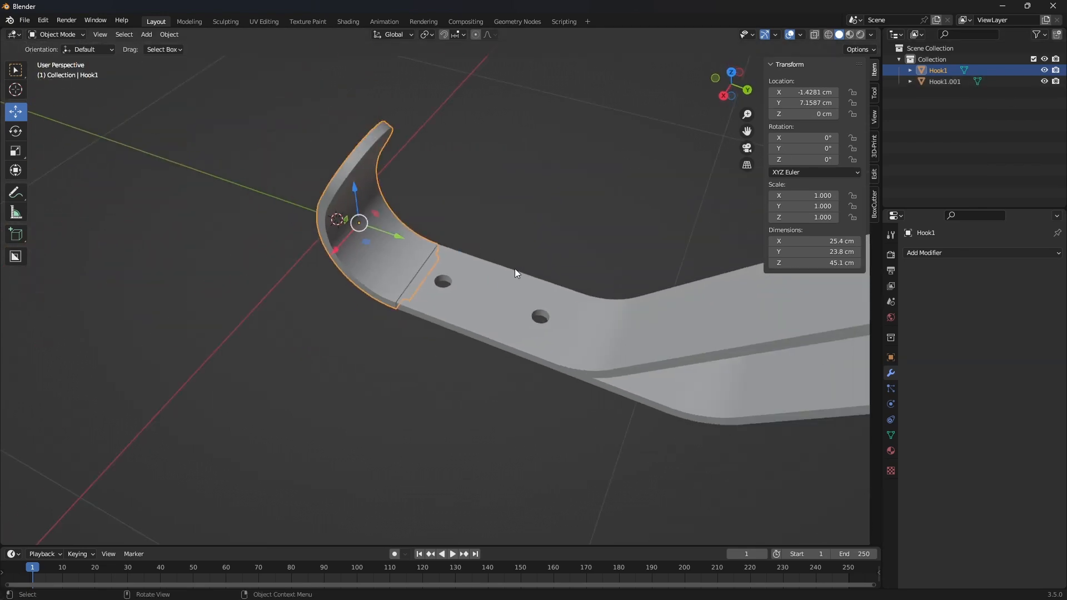
middle_click_drag(515, 268, 484, 275)
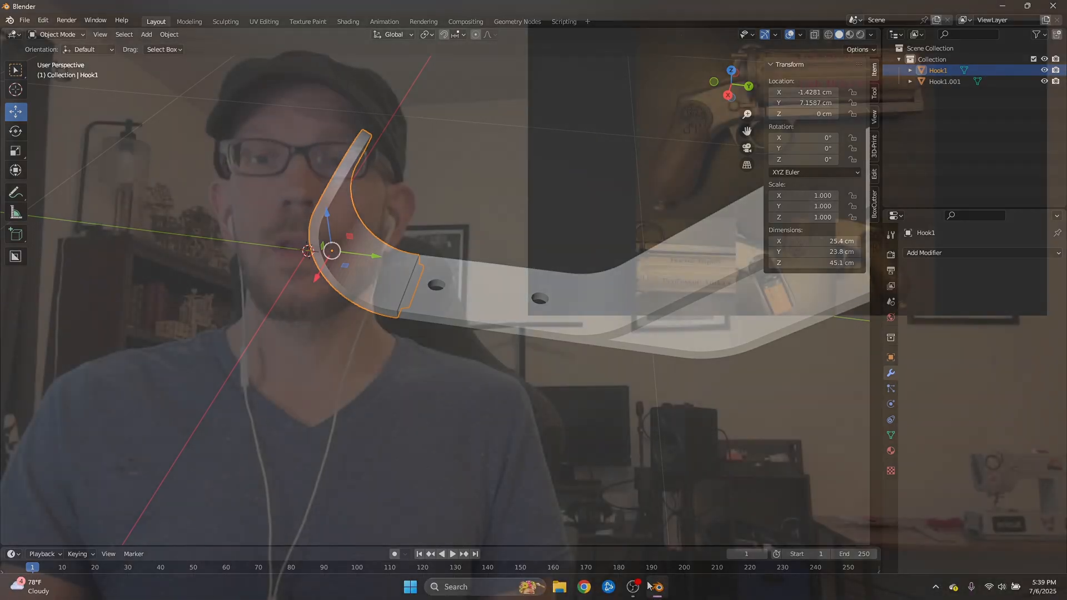
mouse_move(634, 589)
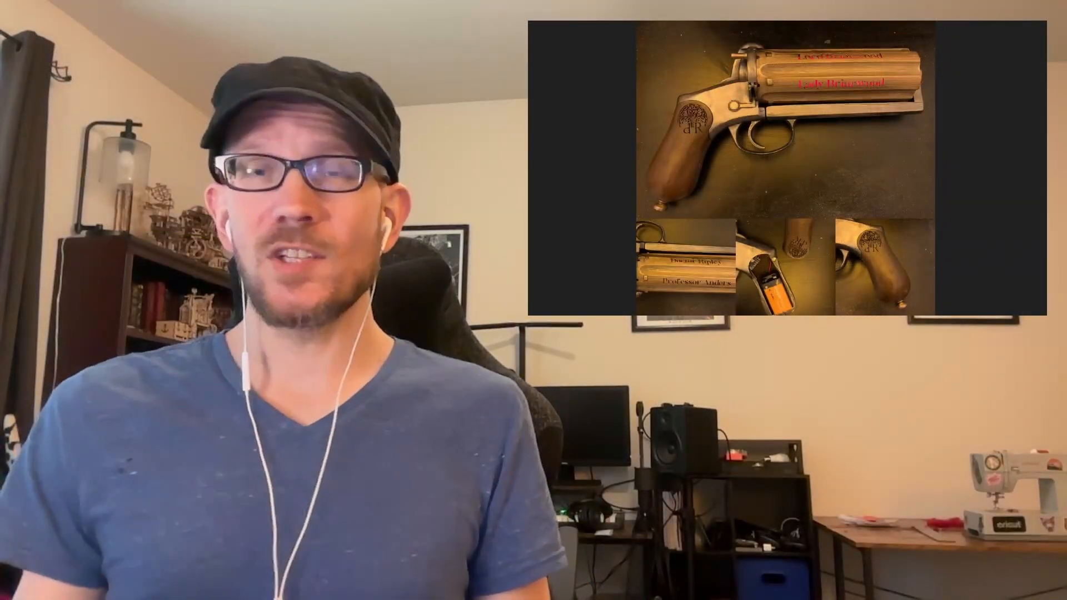